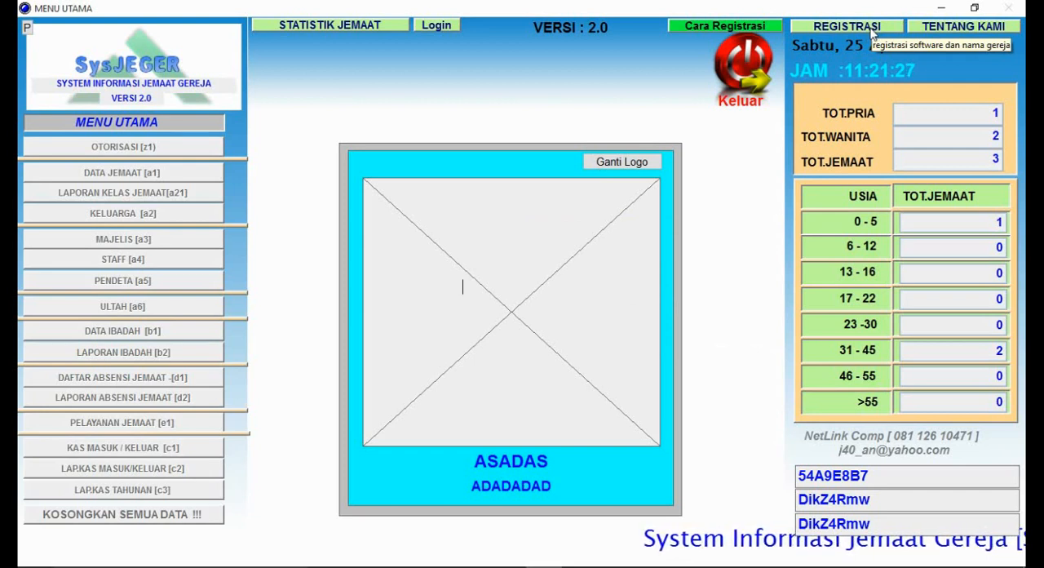
Step: Review the church name, address, telephone and city fields in the registration form, and close it without confirming the data
{"action": "left_click", "coordinate": [874, 29]}
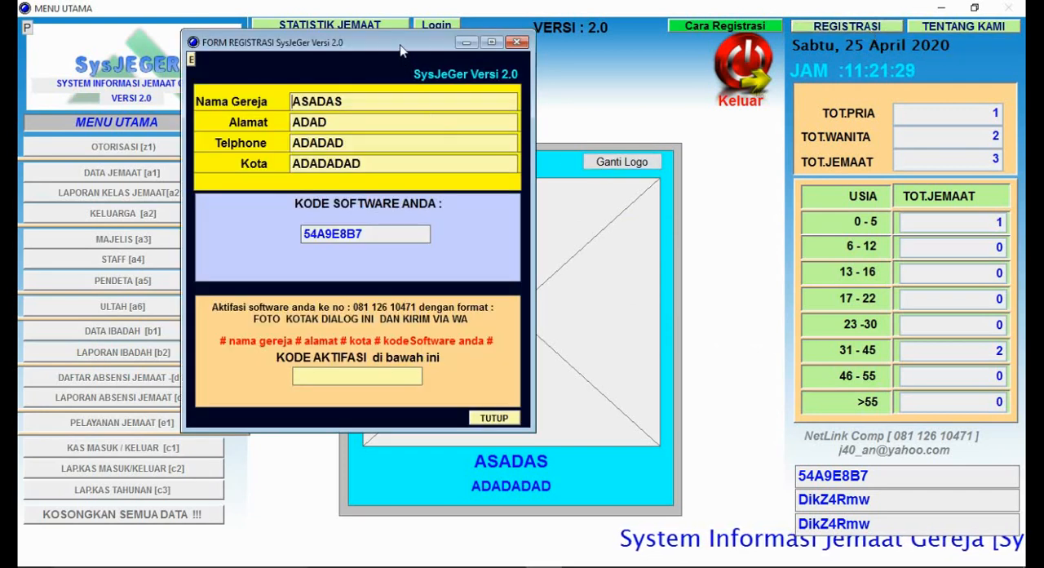
{"action": "left_click_drag", "start_coordinate": [367, 161], "coordinate": [350, 174]}
{"action": "left_click_drag", "start_coordinate": [453, 201], "coordinate": [354, 222]}
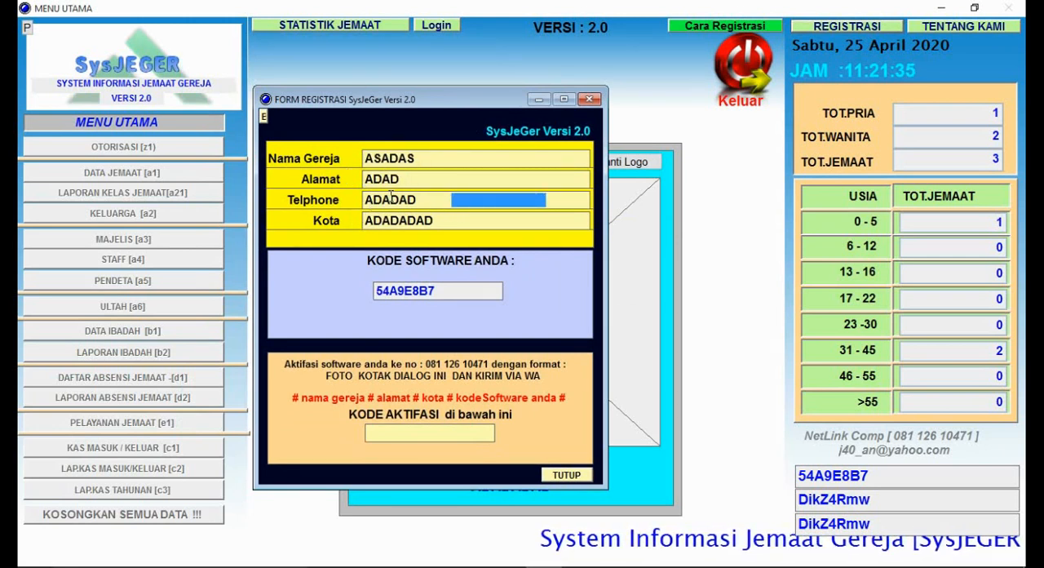
{"action": "left_click_drag", "start_coordinate": [407, 200], "coordinate": [346, 210]}
{"action": "left_click", "coordinate": [431, 221]}
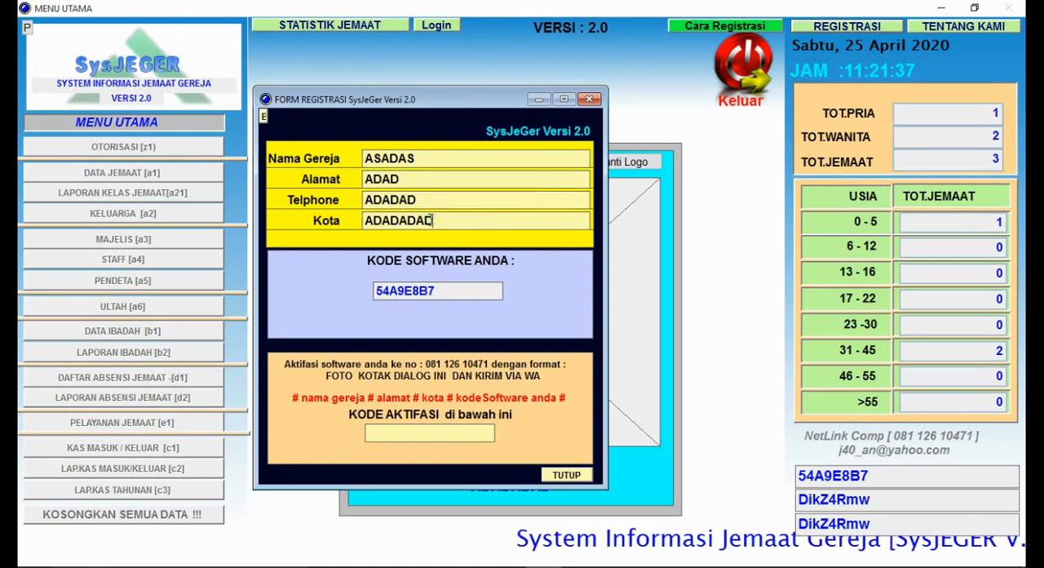
{"action": "left_click_drag", "start_coordinate": [431, 221], "coordinate": [373, 220]}
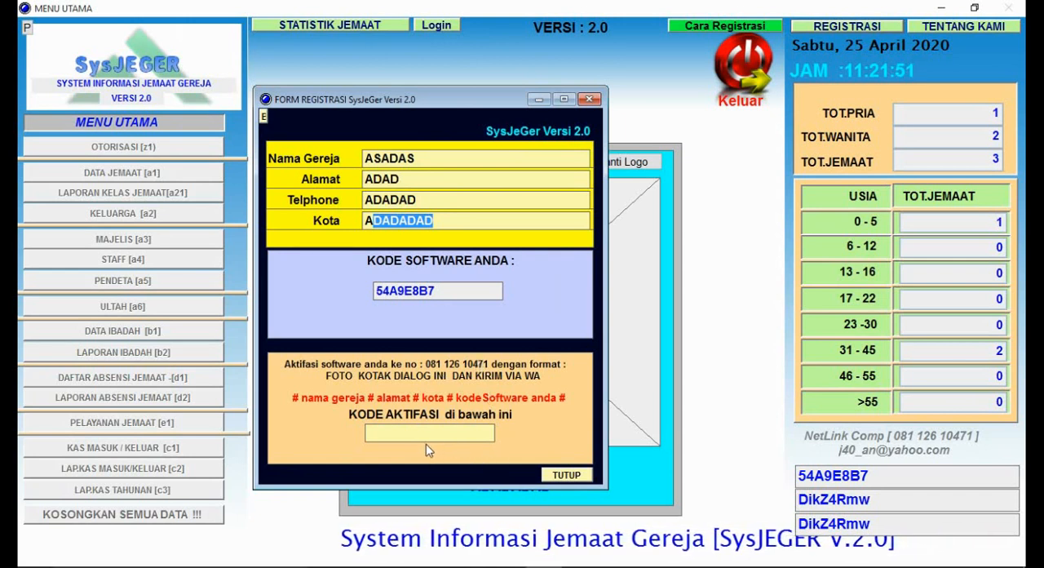
{"action": "left_click", "coordinate": [548, 474]}
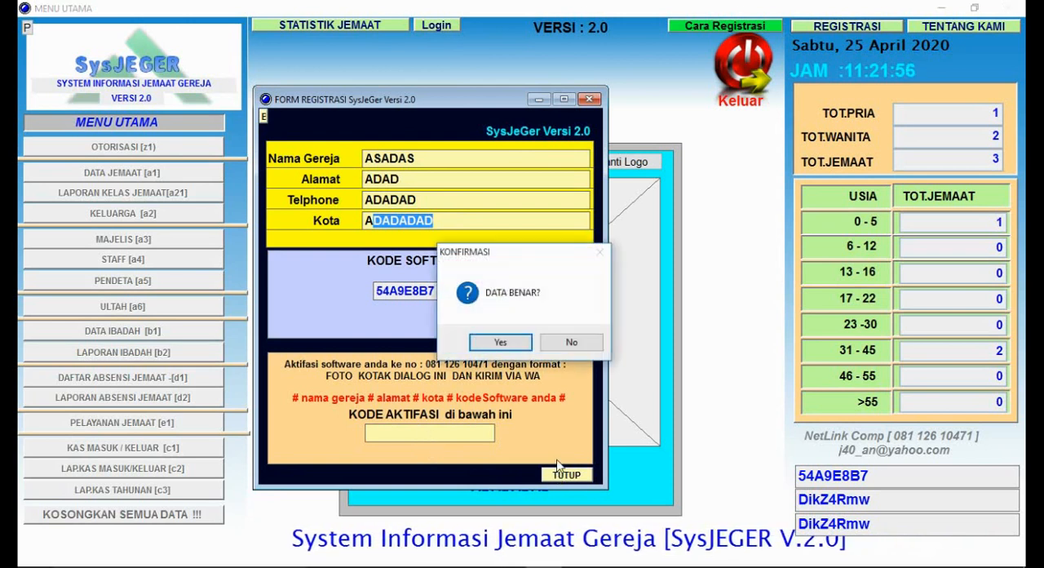
{"action": "left_click", "coordinate": [572, 341]}
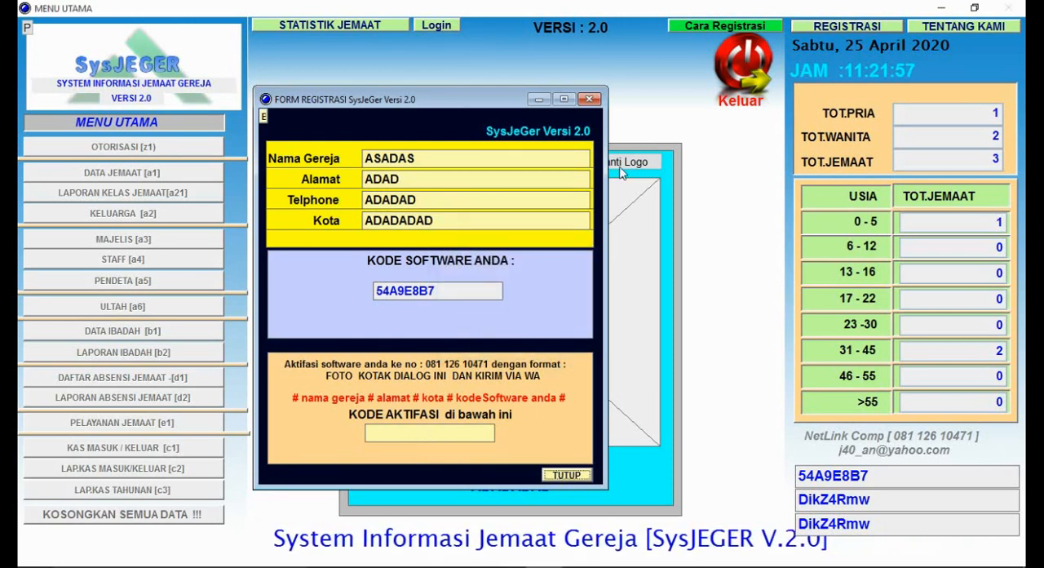
{"action": "left_click", "coordinate": [589, 100]}
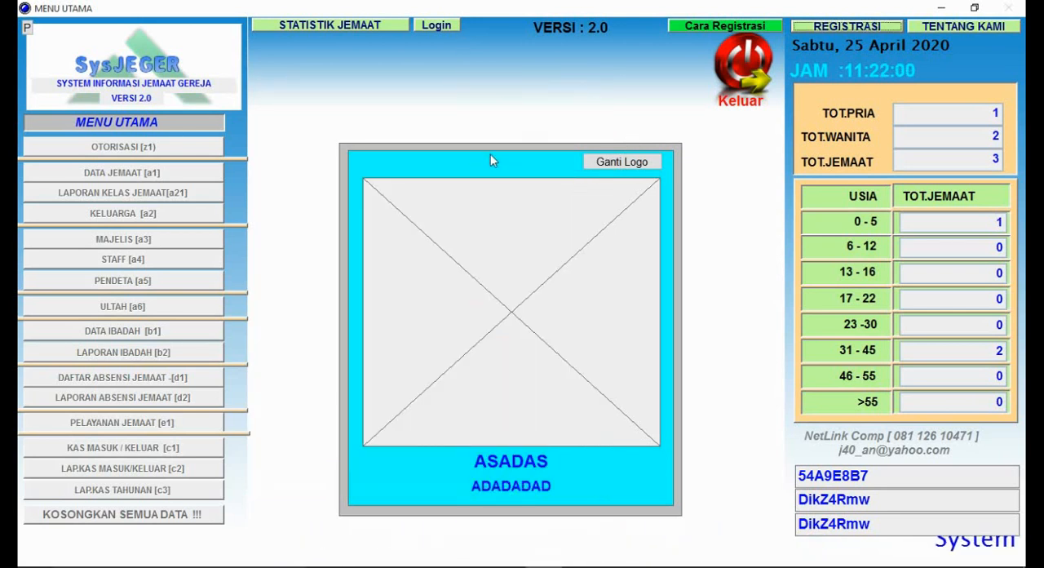
Step: Log in with the user name and the account password
{"action": "left_click", "coordinate": [436, 26]}
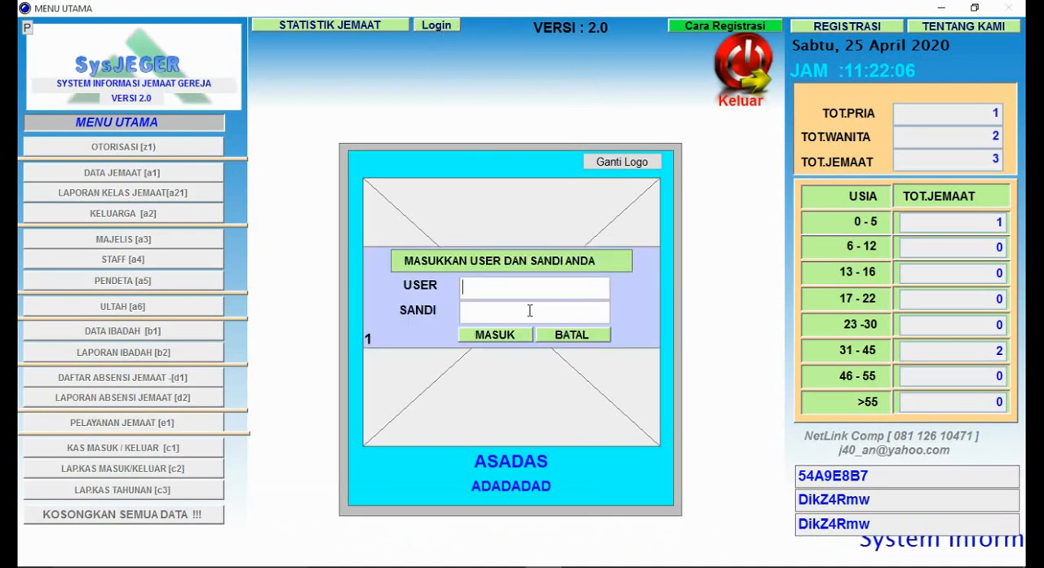
{"action": "type", "text": "A"}
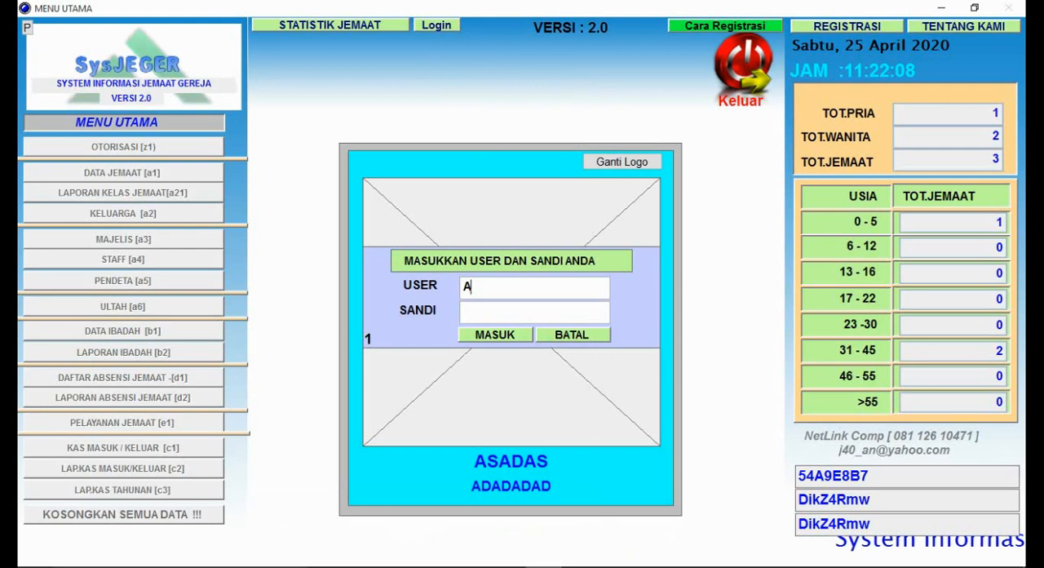
{"action": "left_click", "coordinate": [552, 317]}
{"action": "type", "text": "A"}
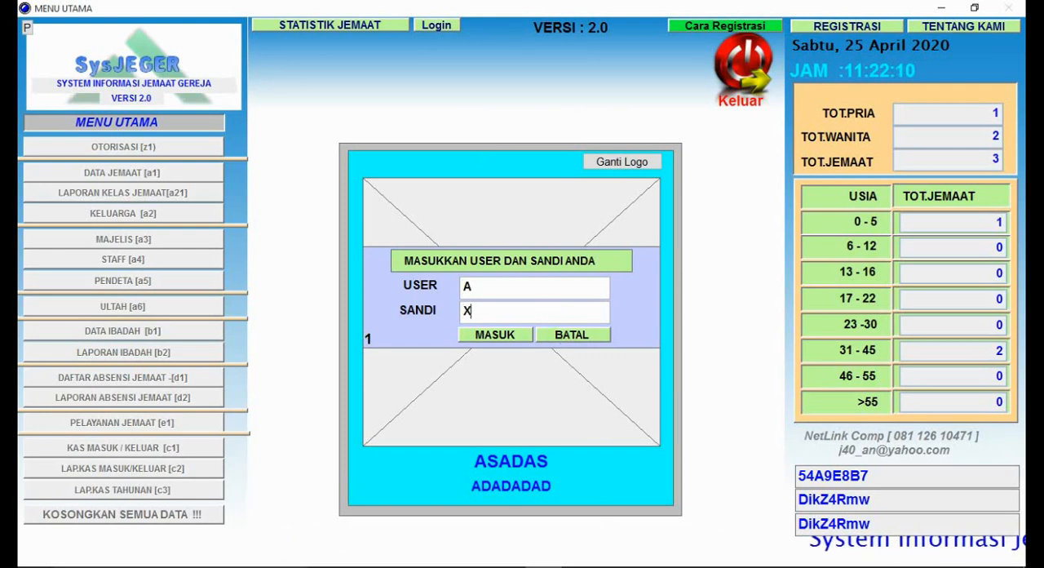
{"action": "left_click", "coordinate": [499, 334]}
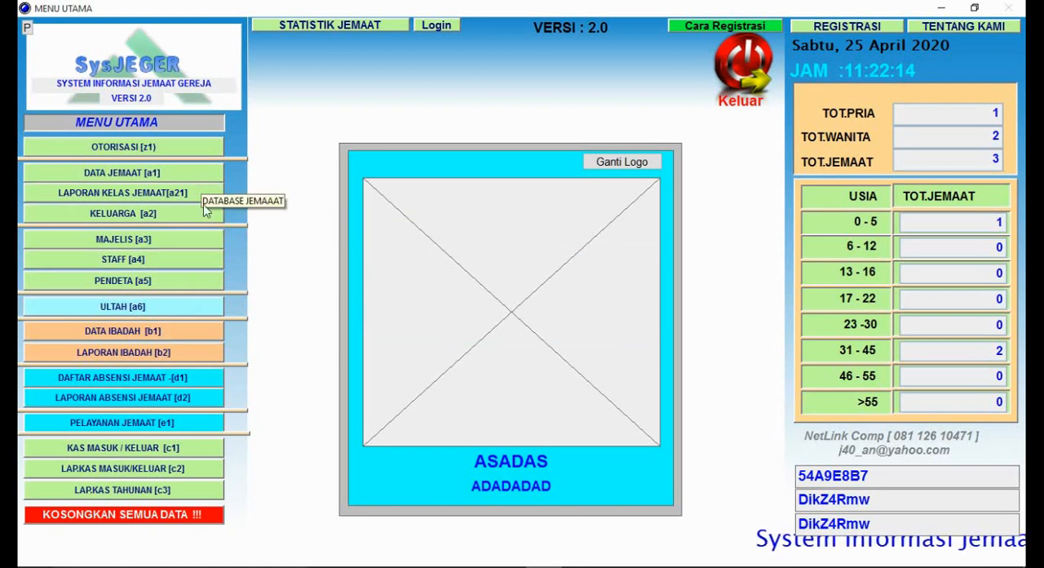
Step: Start a new record in the congregation member database and replace its generated N.I.P with the member's own ID number
{"action": "left_click", "coordinate": [150, 178]}
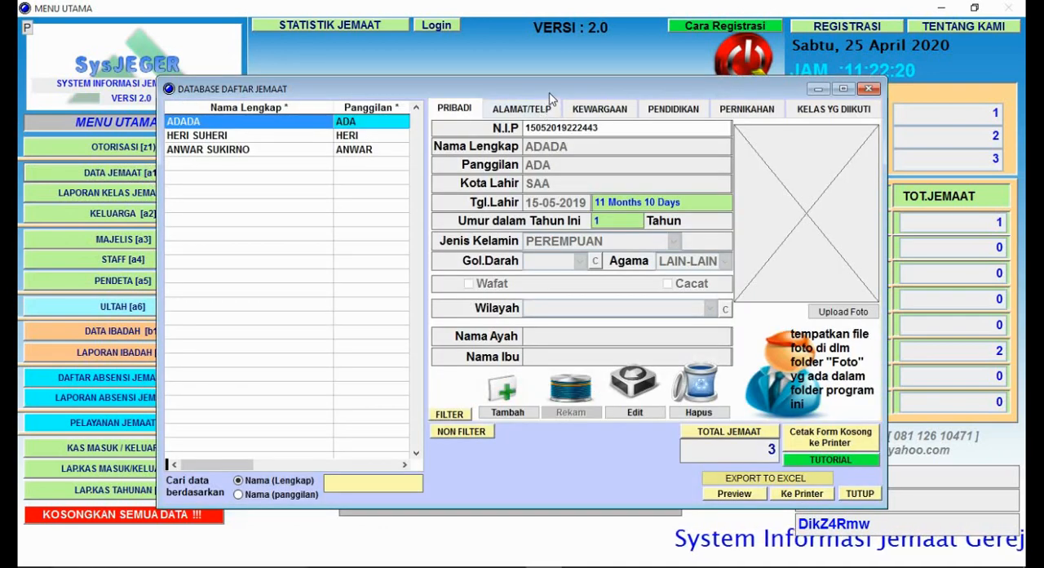
{"action": "left_click_drag", "start_coordinate": [549, 93], "coordinate": [625, 70]}
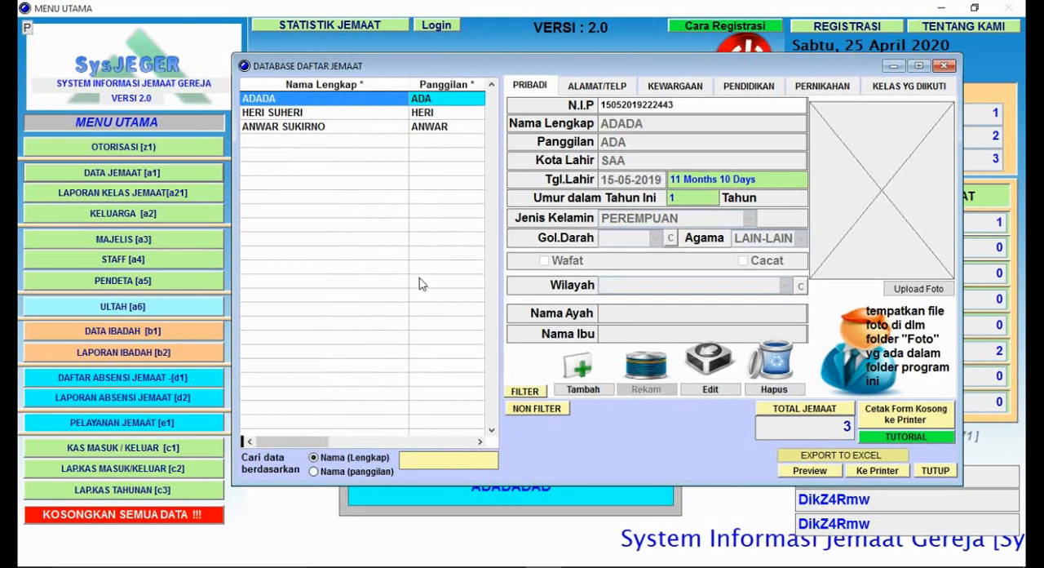
{"action": "left_click", "coordinate": [581, 392]}
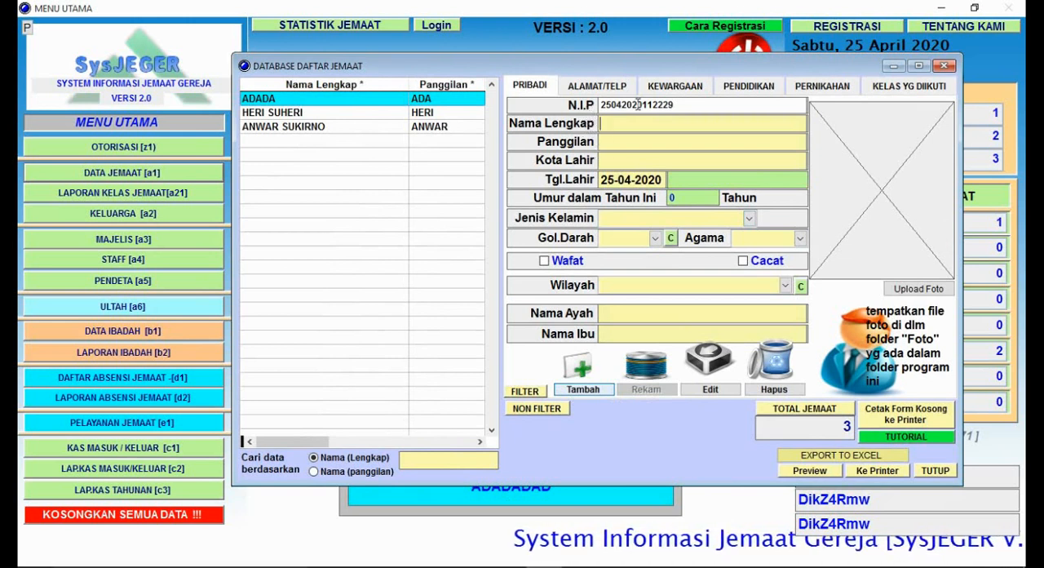
{"action": "left_click_drag", "start_coordinate": [673, 106], "coordinate": [599, 106]}
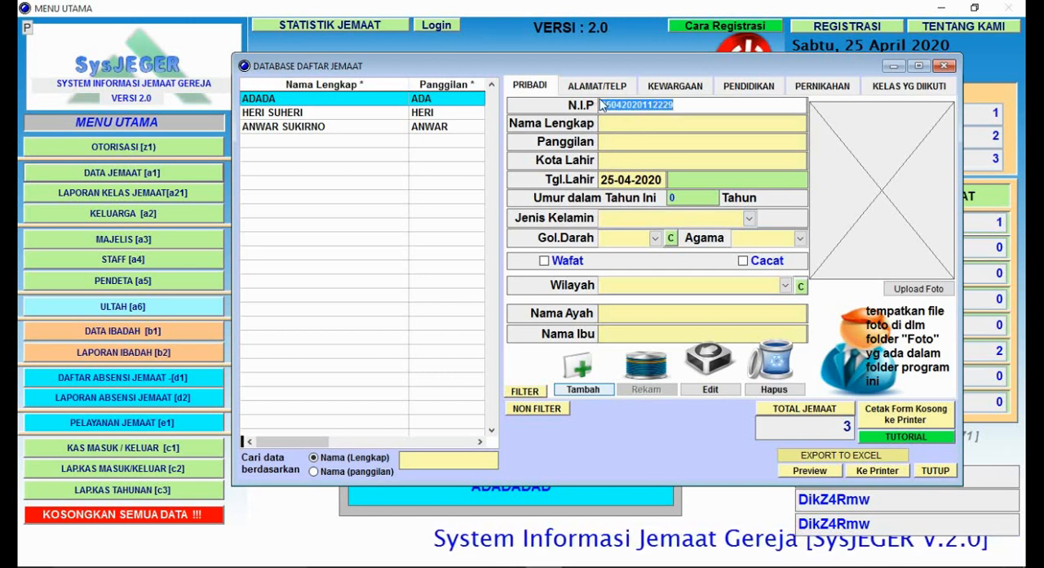
{"action": "type", "text": "01"}
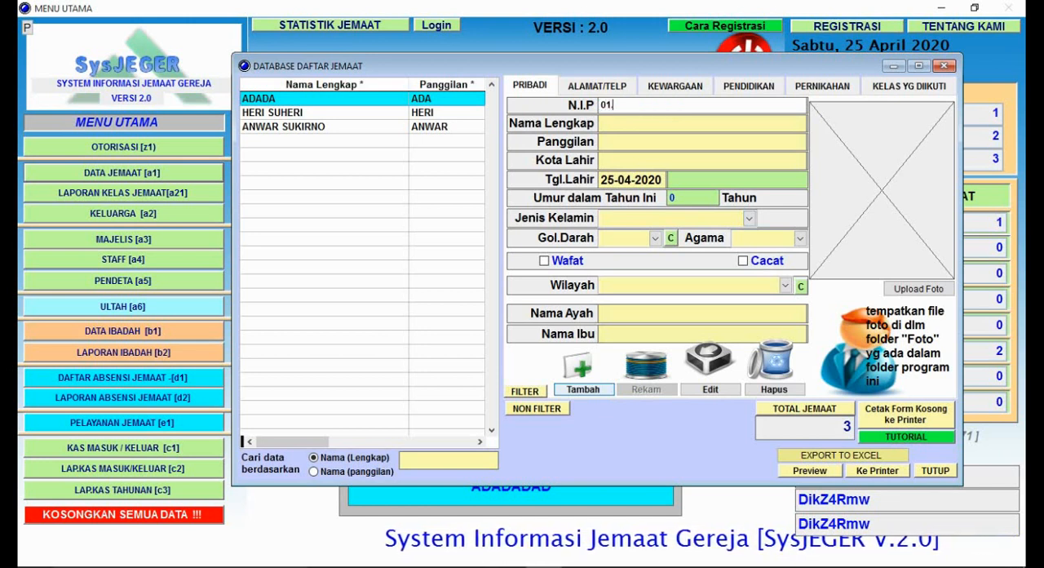
{"action": "type", "text": ".112"}
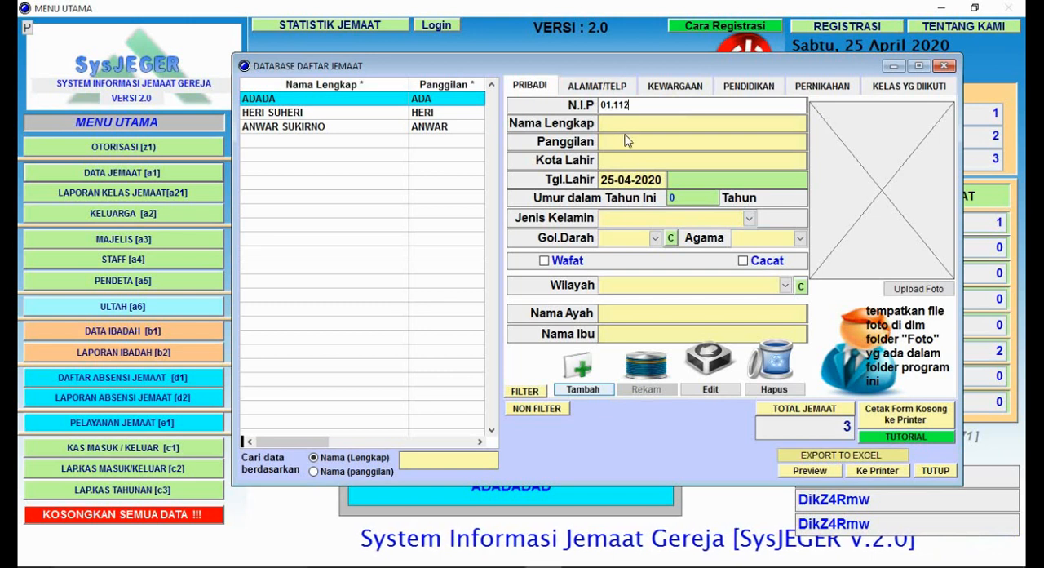
Step: Enter the new member's full name and nickname, and set the birth city to BANDUNG
{"action": "left_click", "coordinate": [629, 123]}
{"action": "left_click", "coordinate": [629, 123]}
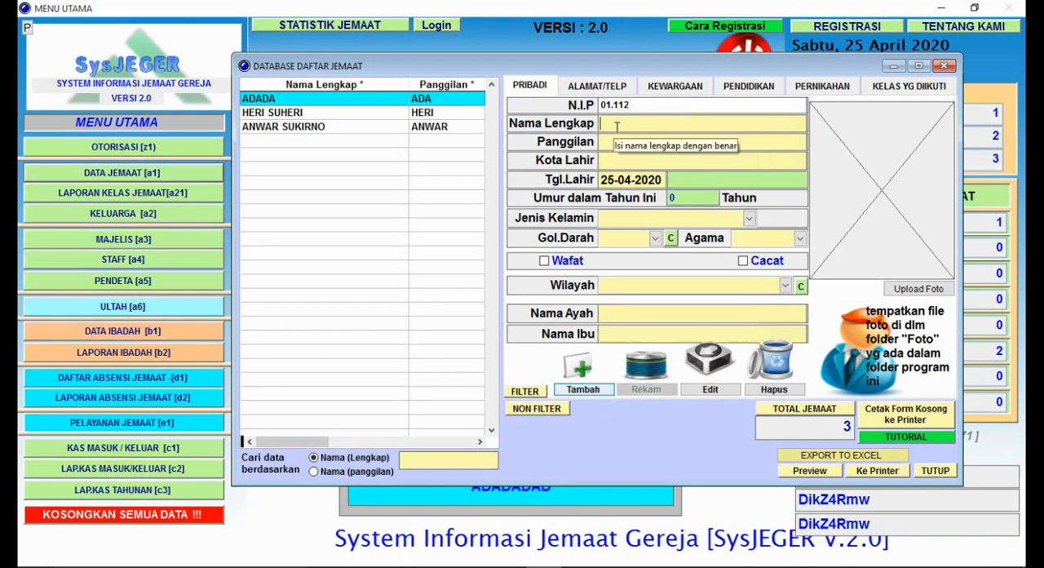
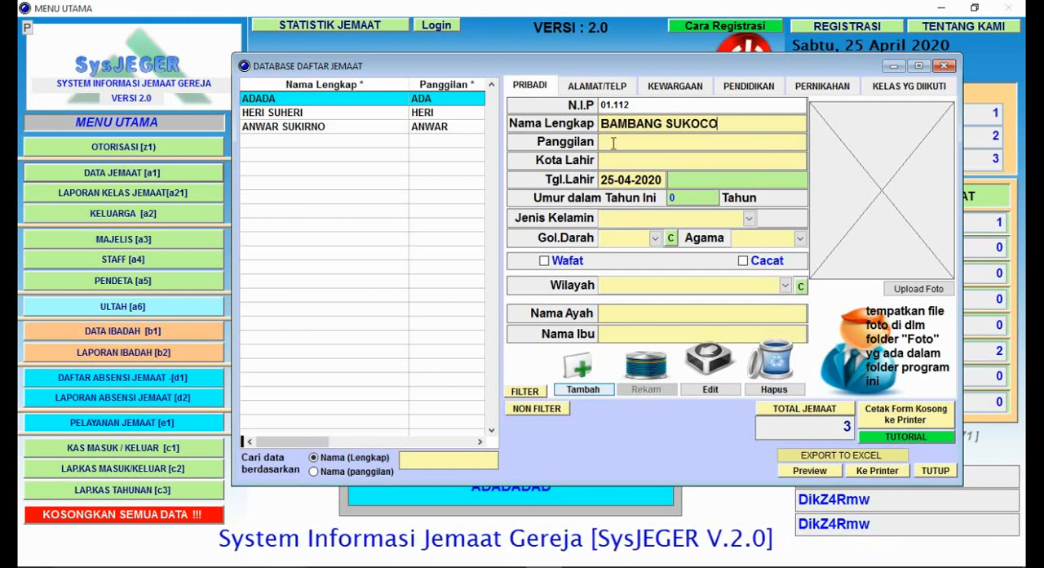
{"action": "left_click", "coordinate": [613, 143]}
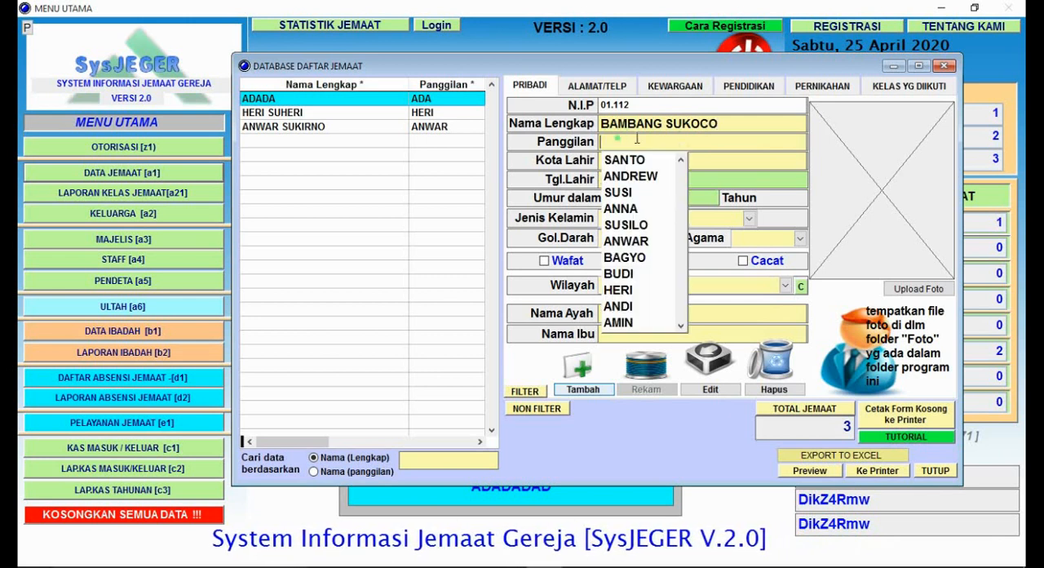
{"action": "type", "text": "BAMBANG"}
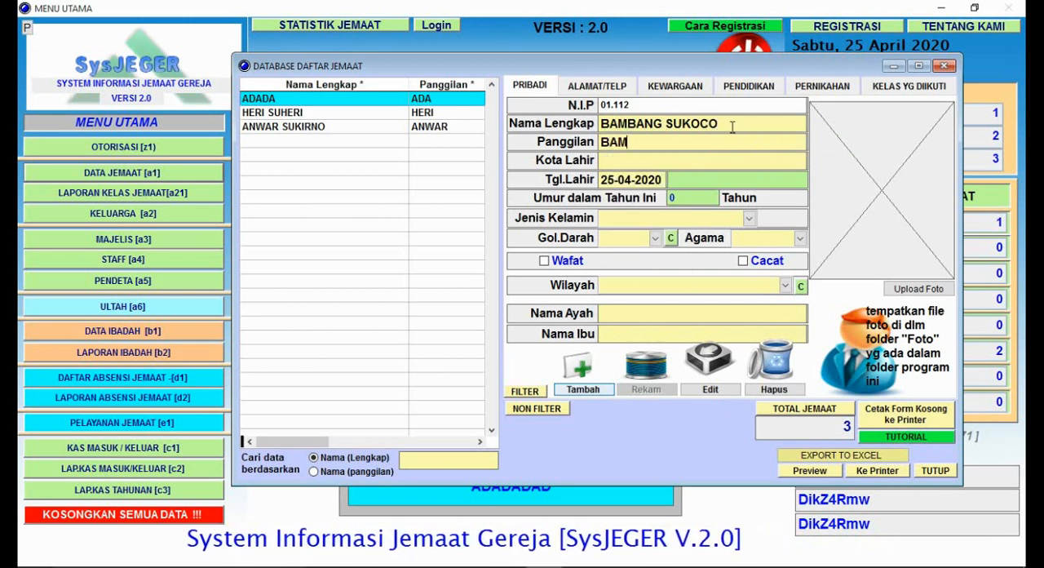
{"action": "left_click", "coordinate": [711, 166]}
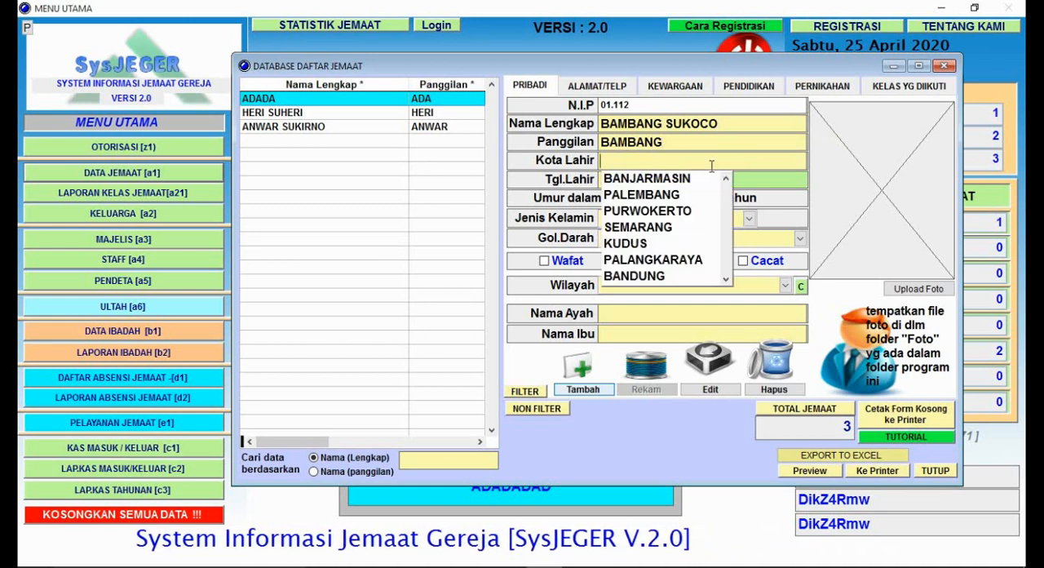
{"action": "type", "text": "BANDUNG"}
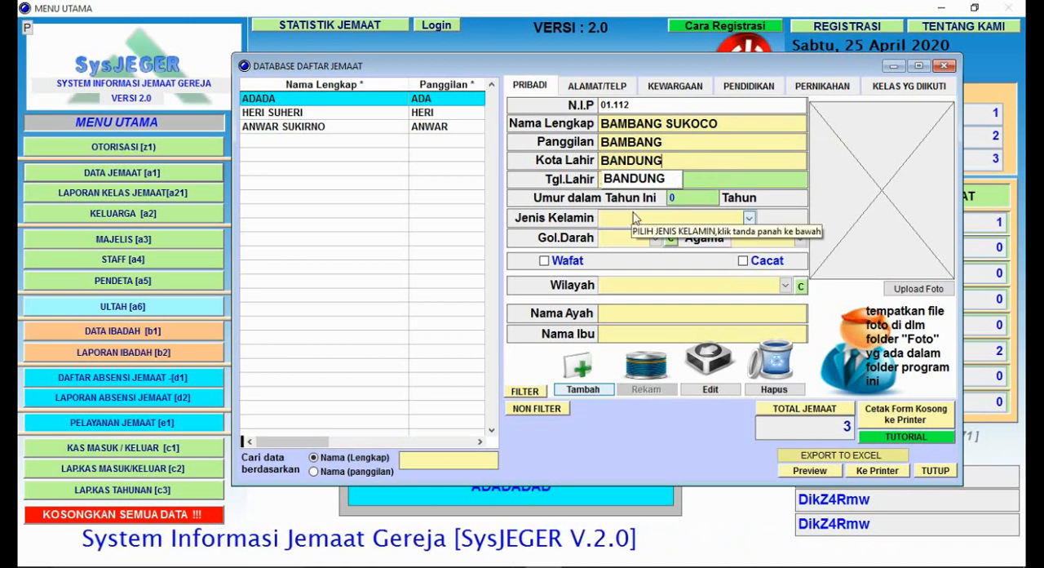
{"action": "key", "text": "Return"}
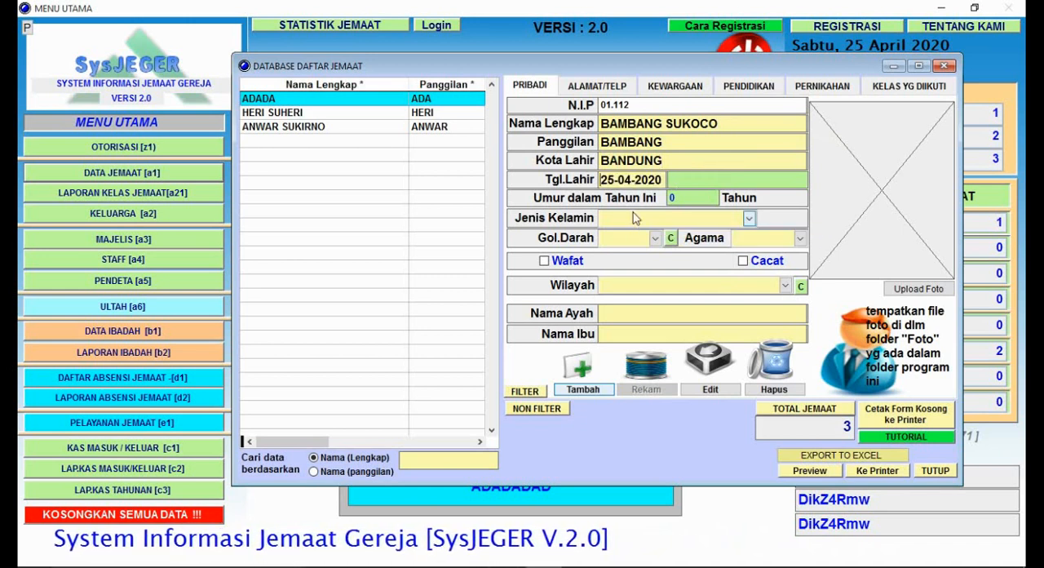
Step: Enter the member's date of birth and set the gender to LAKI-LAKI
{"action": "type", "text": "10-"}
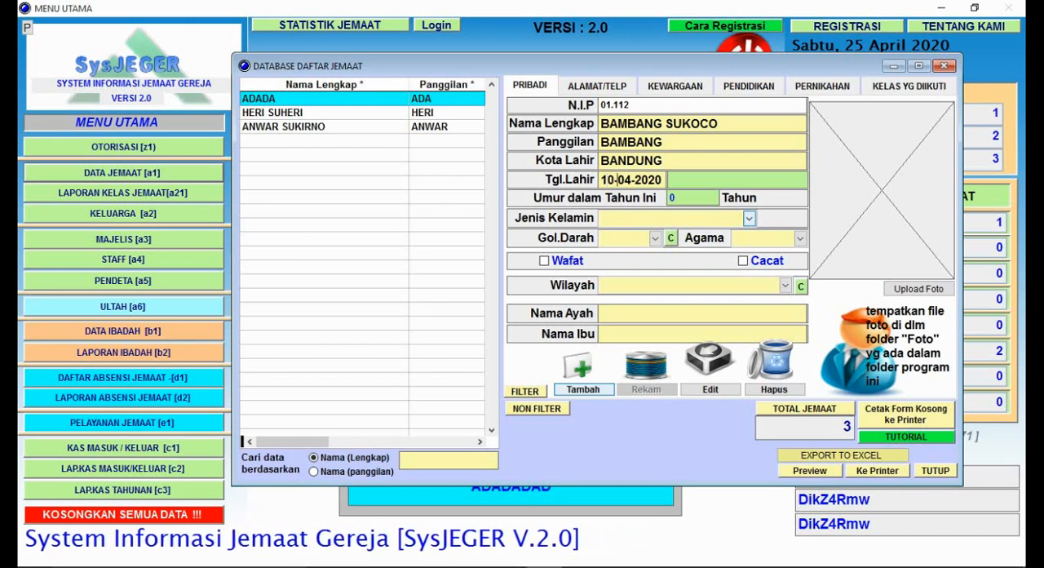
{"action": "type", "text": "05-19"}
{"action": "type", "text": "65"}
{"action": "key", "text": "Return"}
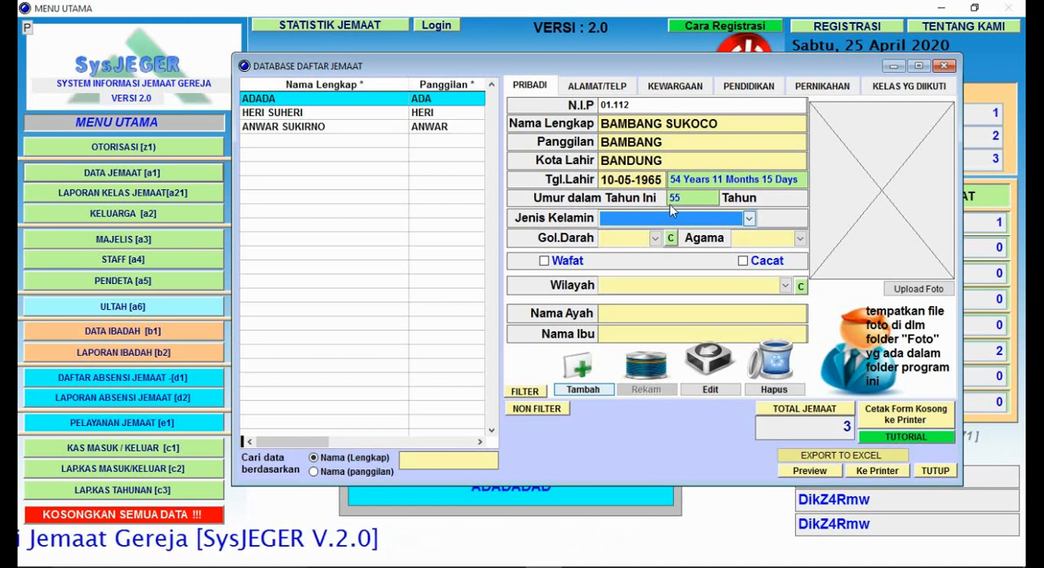
{"action": "left_click", "coordinate": [748, 218]}
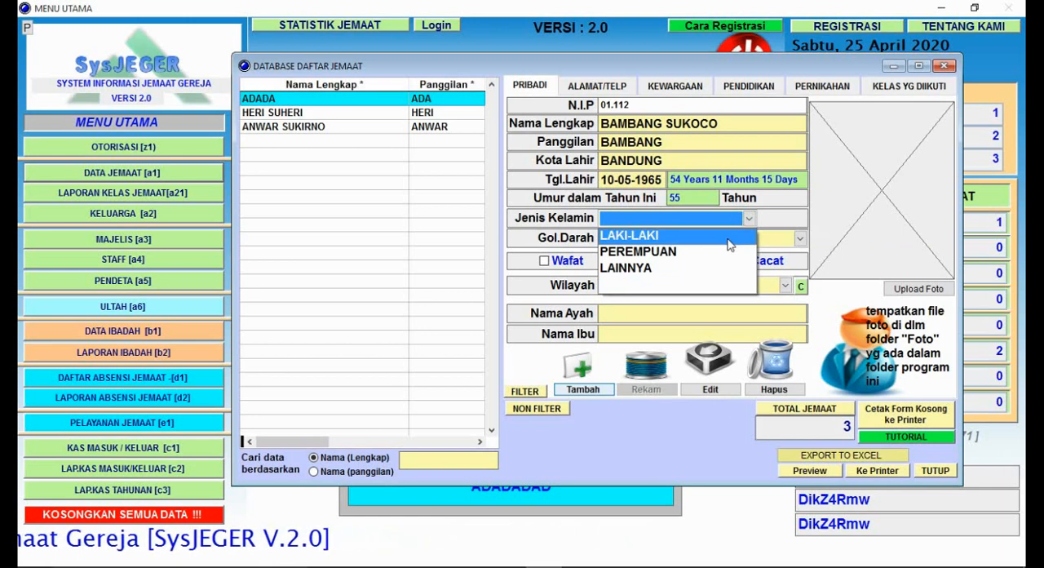
{"action": "left_click", "coordinate": [729, 234]}
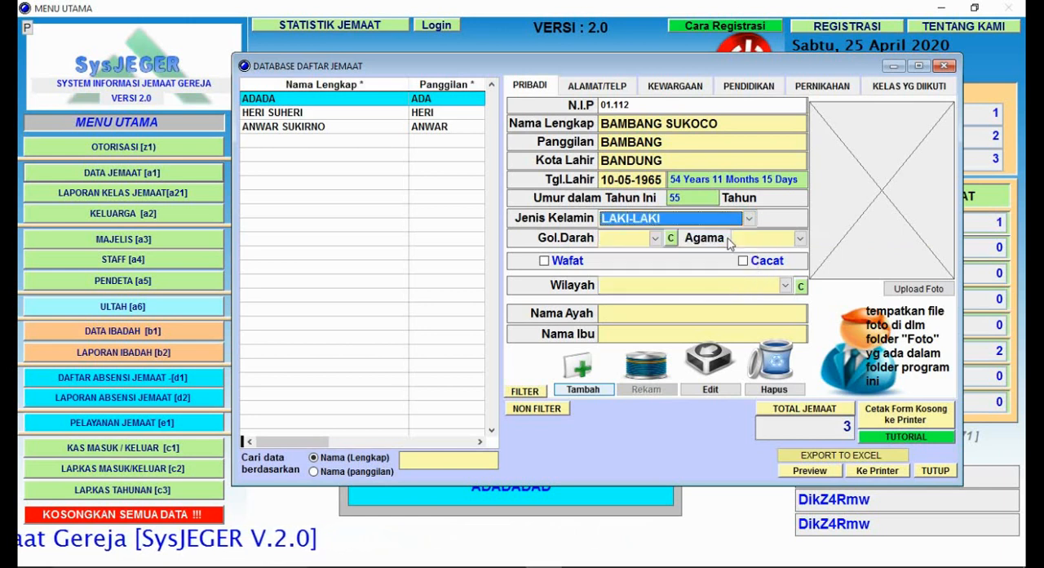
Step: Add AB as a new entry in the blood type list and exit that list
{"action": "left_click", "coordinate": [655, 239]}
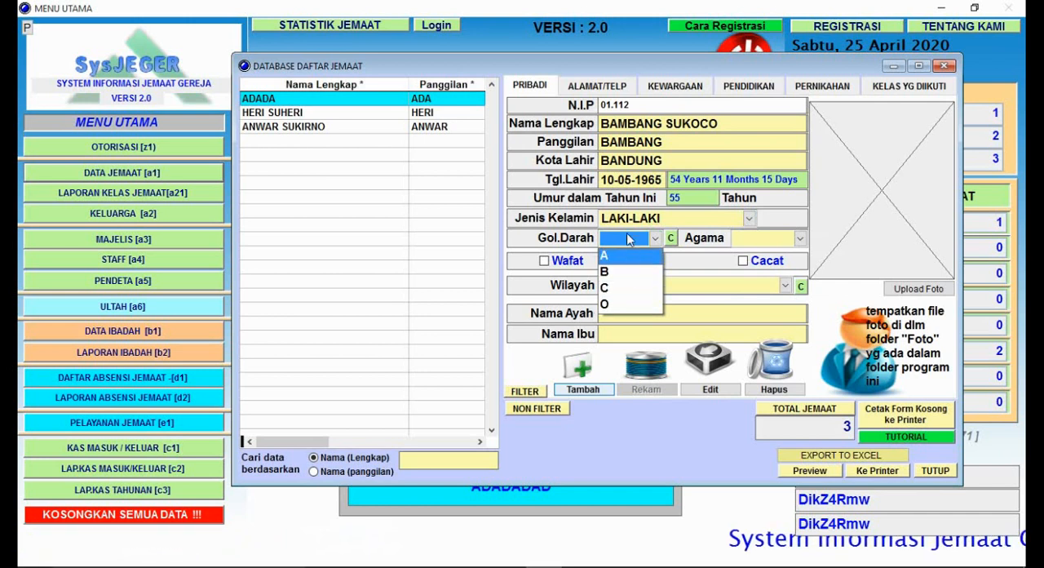
{"action": "left_click", "coordinate": [672, 244]}
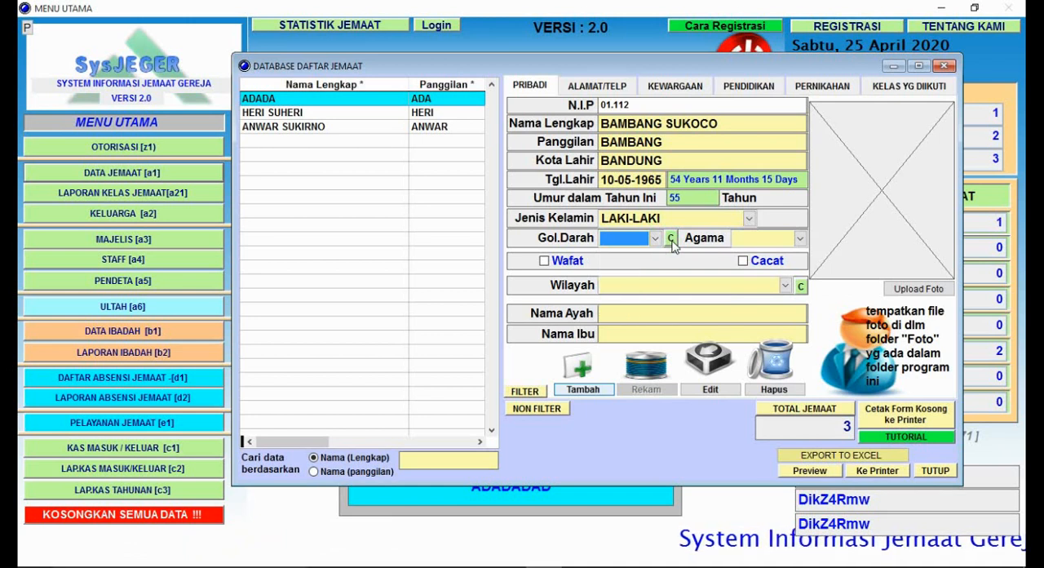
{"action": "left_click", "coordinate": [673, 245]}
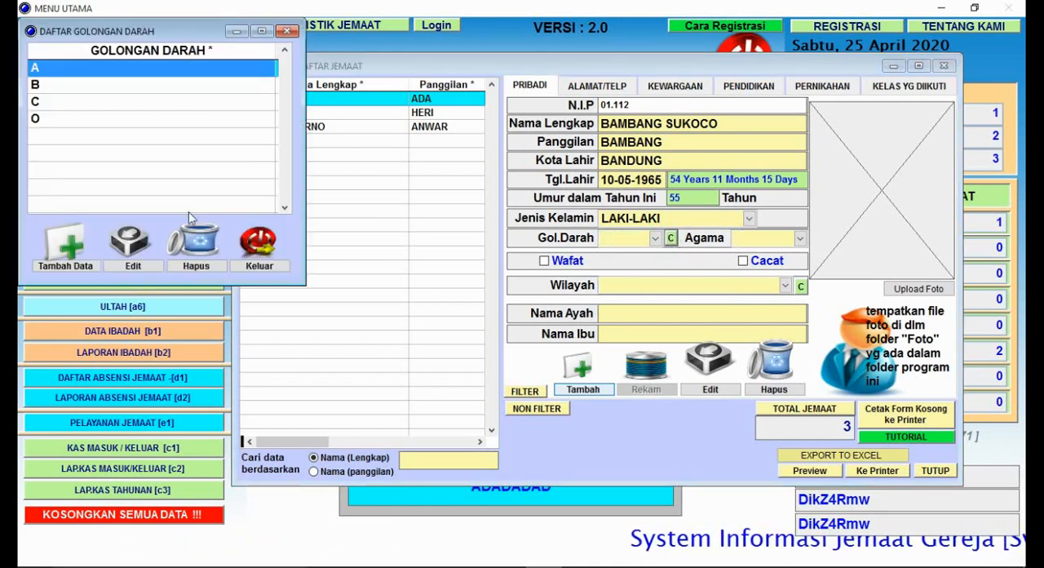
{"action": "left_click", "coordinate": [66, 271]}
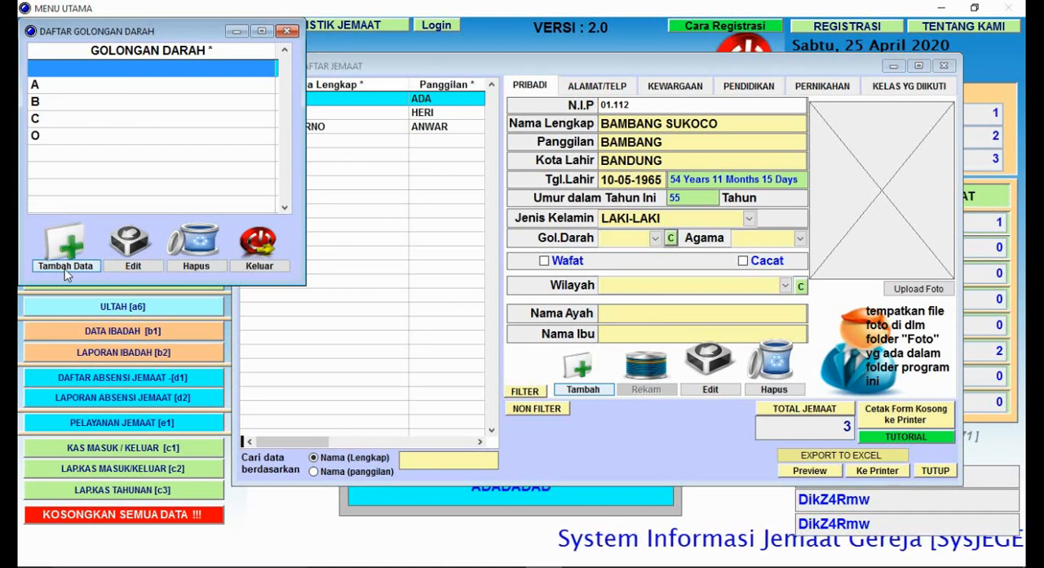
{"action": "type", "text": "AB"}
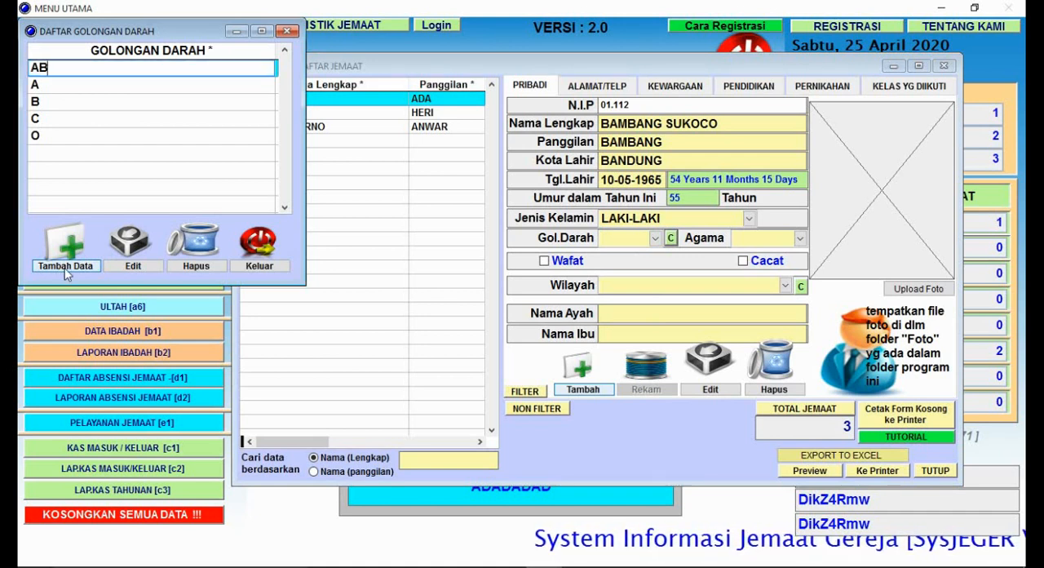
{"action": "key", "text": "Return"}
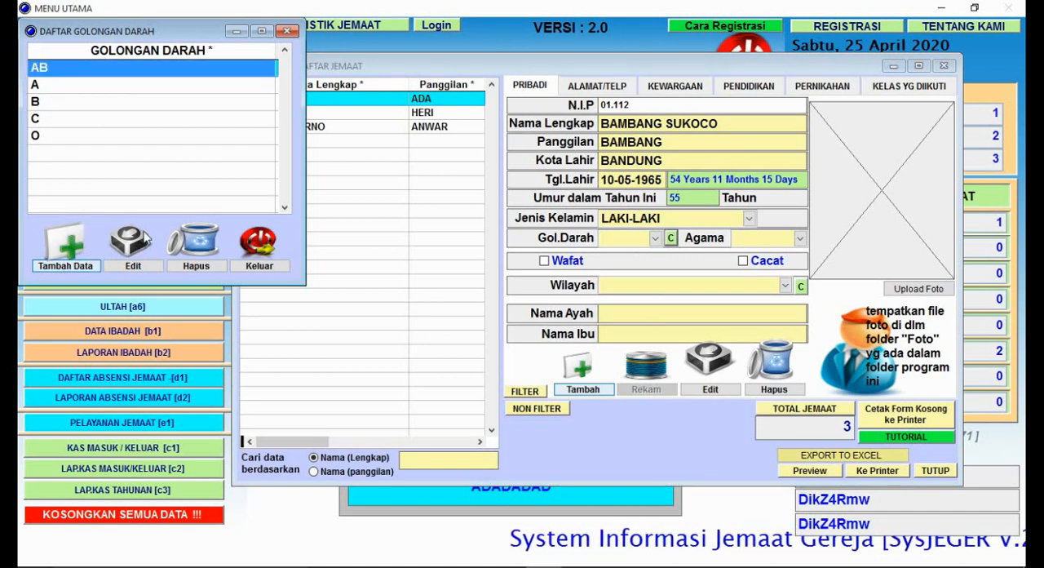
{"action": "left_click", "coordinate": [257, 266]}
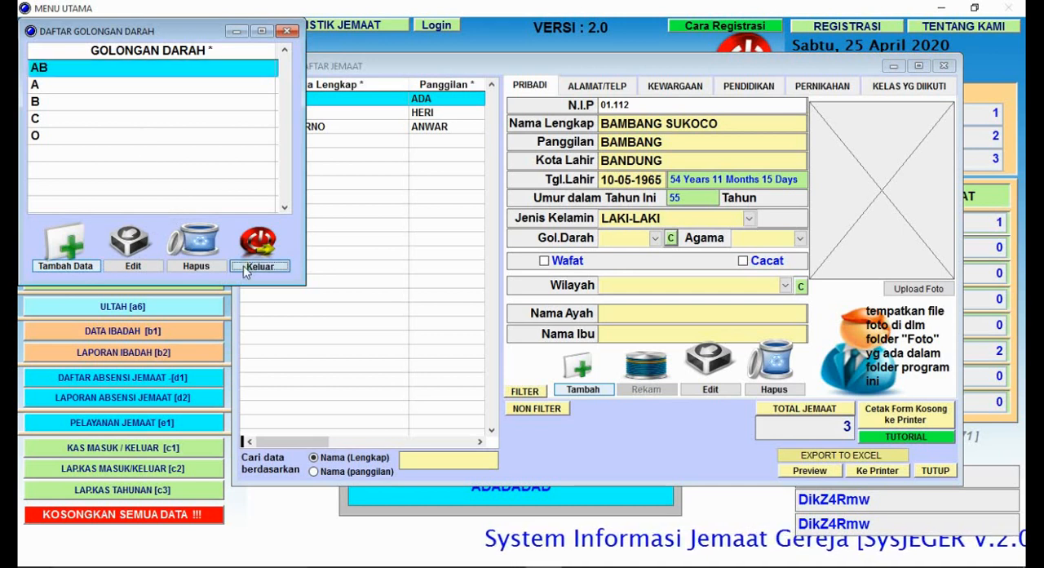
Step: Set the new member's blood type to AB and religion to KRISTEN
{"action": "left_click", "coordinate": [654, 238]}
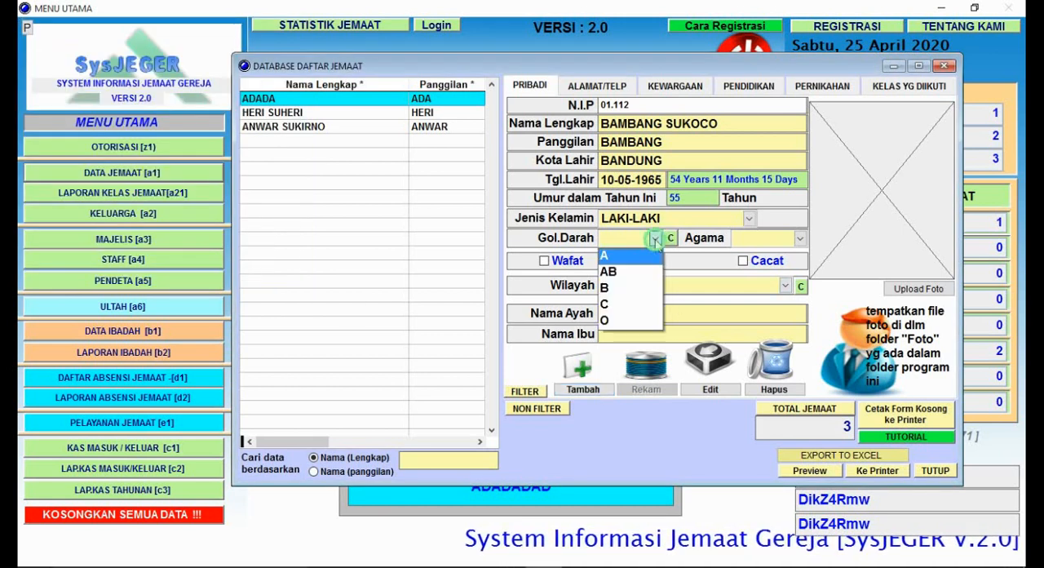
{"action": "left_click", "coordinate": [645, 278]}
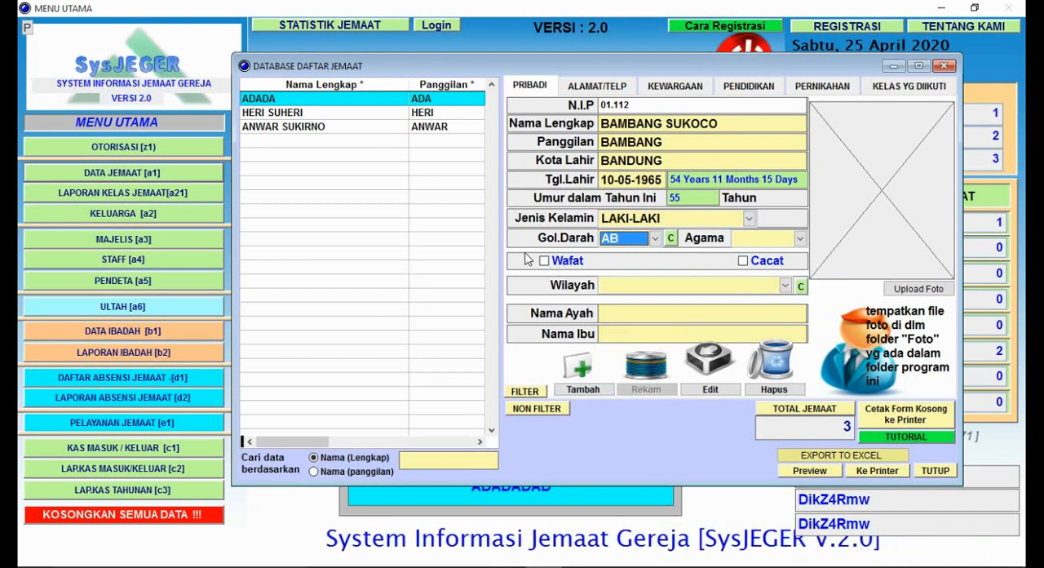
{"action": "left_click", "coordinate": [799, 240]}
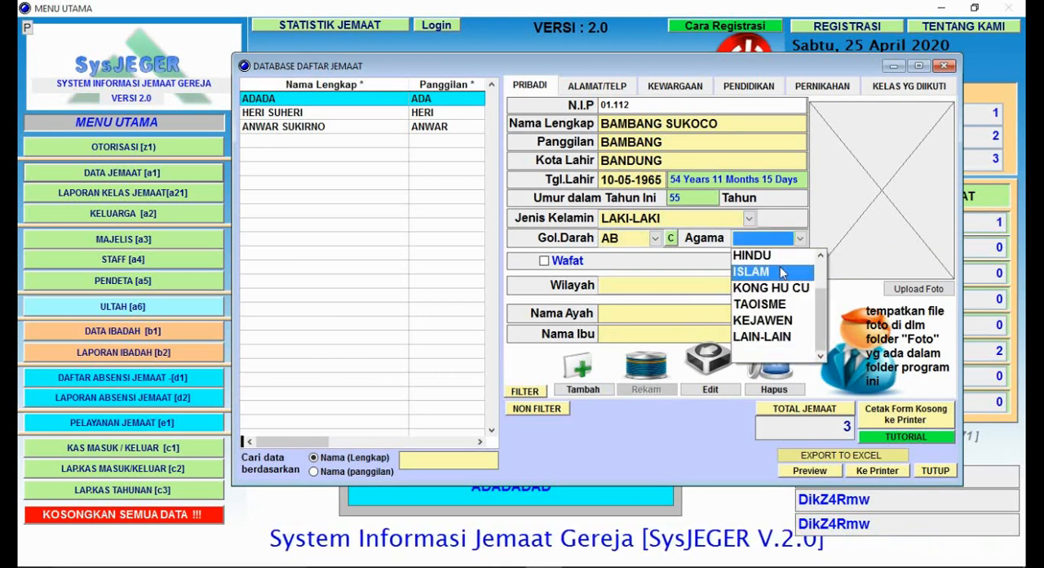
{"action": "left_click_drag", "start_coordinate": [820, 320], "coordinate": [829, 287]}
{"action": "left_click", "coordinate": [775, 258]}
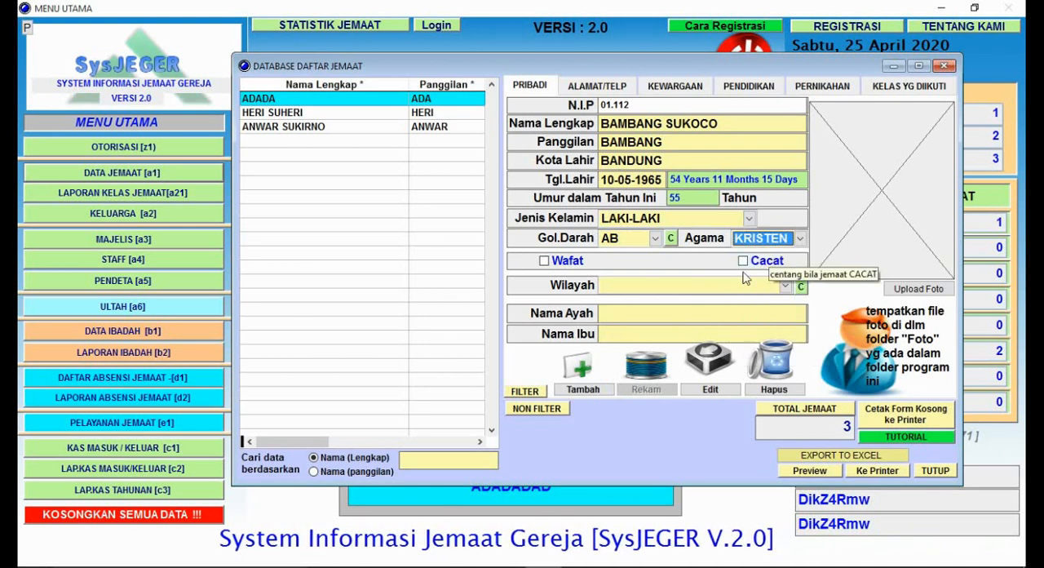
Step: Set the new member's Wilayah to BATU BARU
{"action": "left_click", "coordinate": [633, 287]}
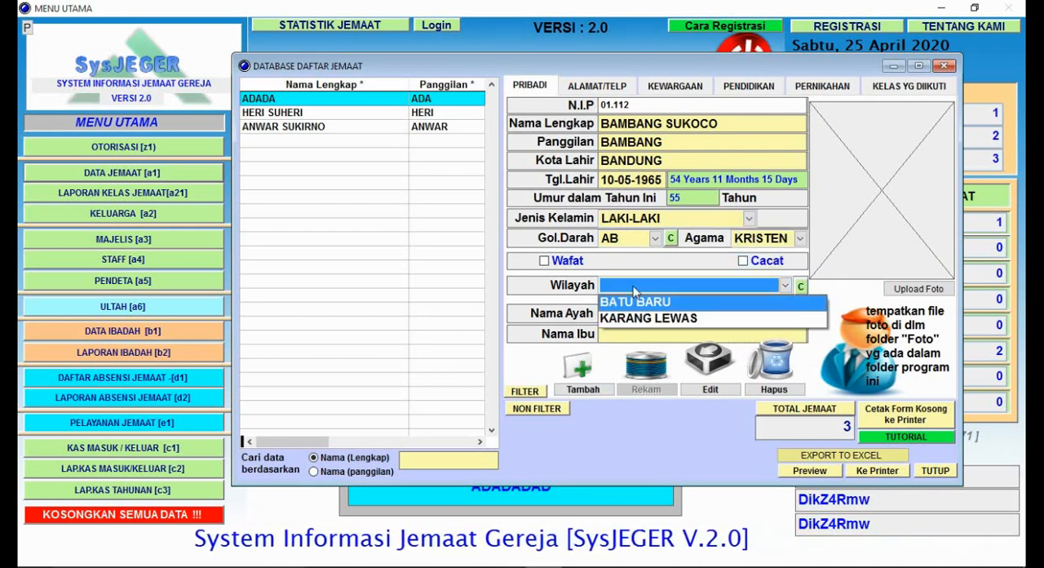
{"action": "left_click", "coordinate": [710, 287]}
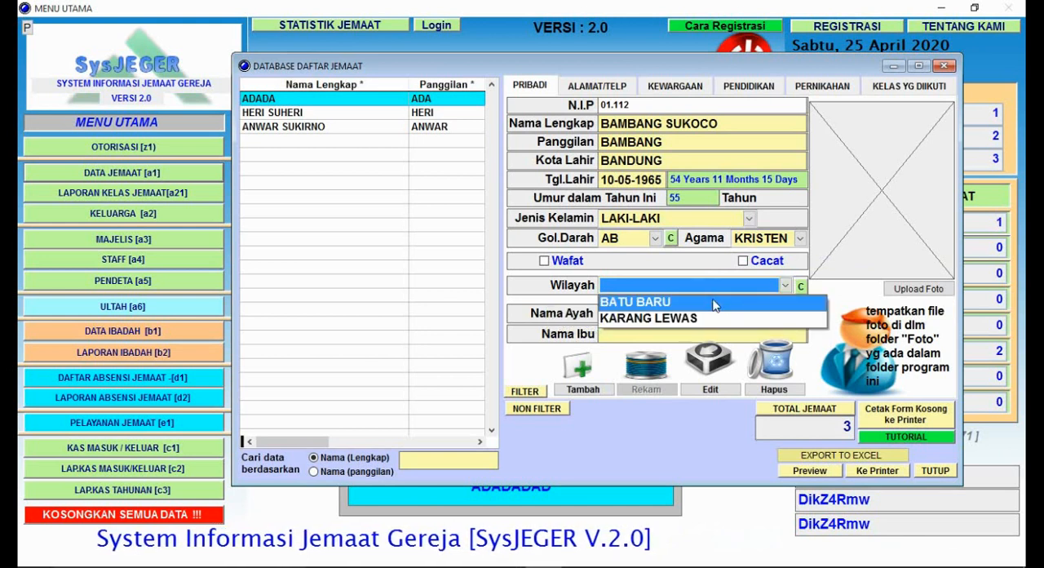
{"action": "left_click", "coordinate": [677, 304]}
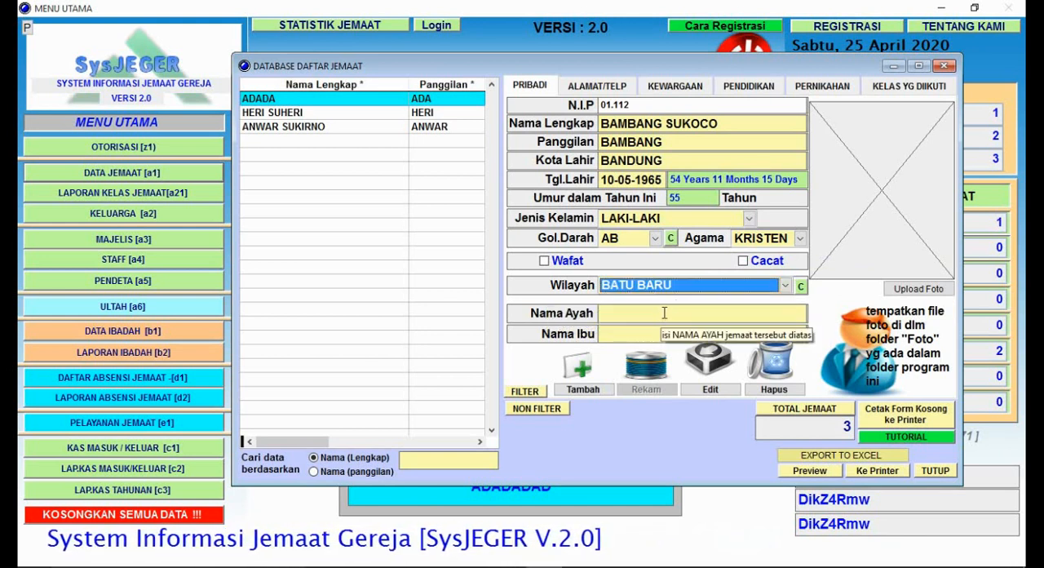
Step: Enter the names of the member's father and mother, and save the new personal record
{"action": "left_click", "coordinate": [603, 313]}
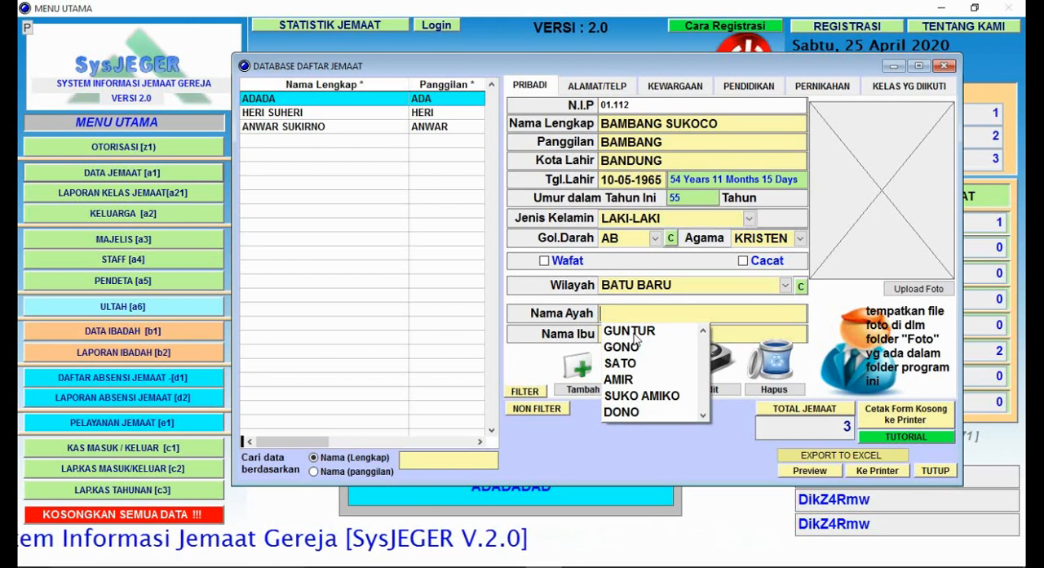
{"action": "type", "text": "ANTONIUS"}
{"action": "left_click", "coordinate": [635, 332]}
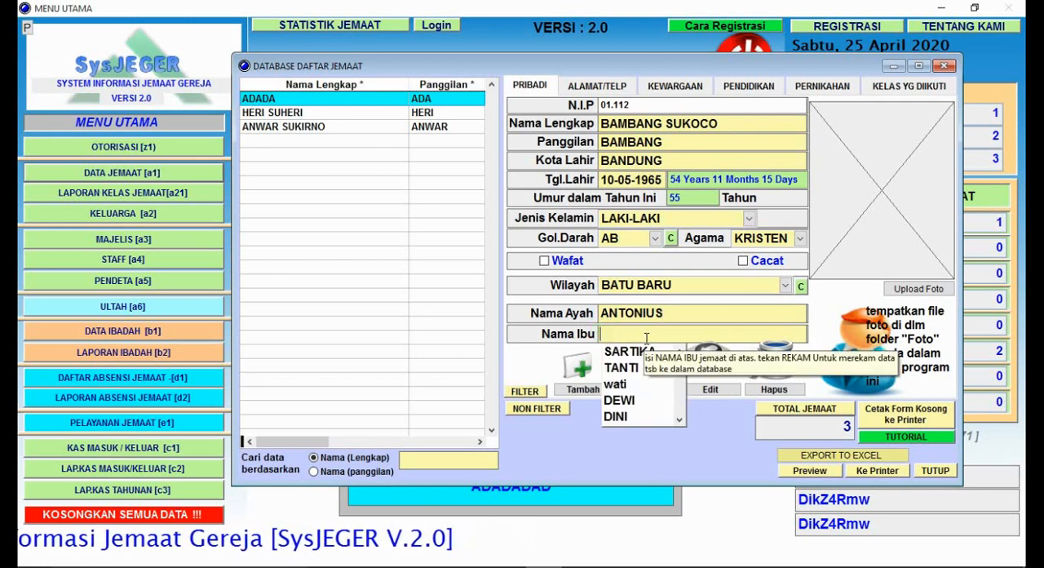
{"action": "type", "text": "RINI"}
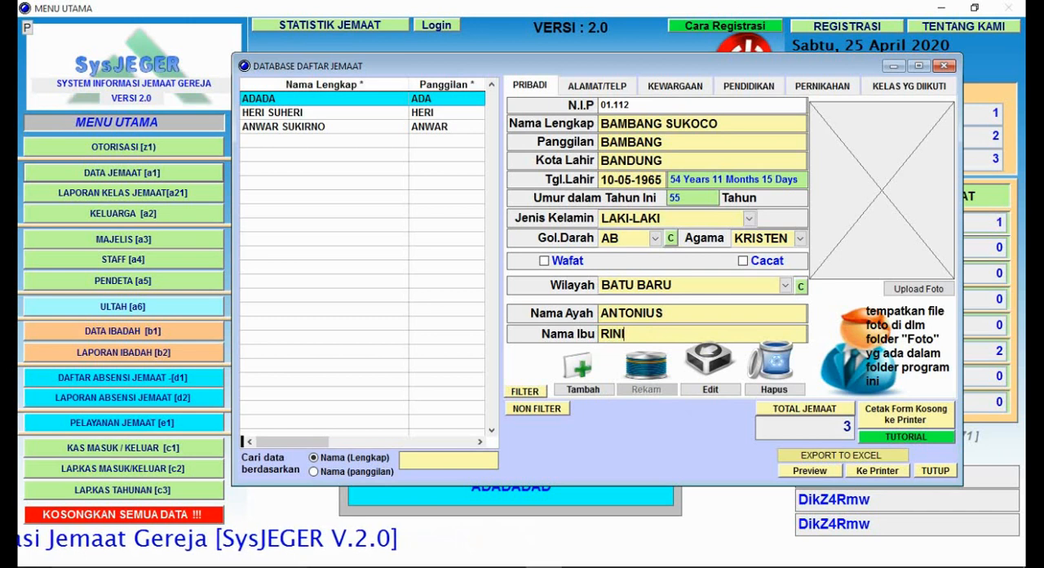
{"action": "left_click", "coordinate": [660, 389]}
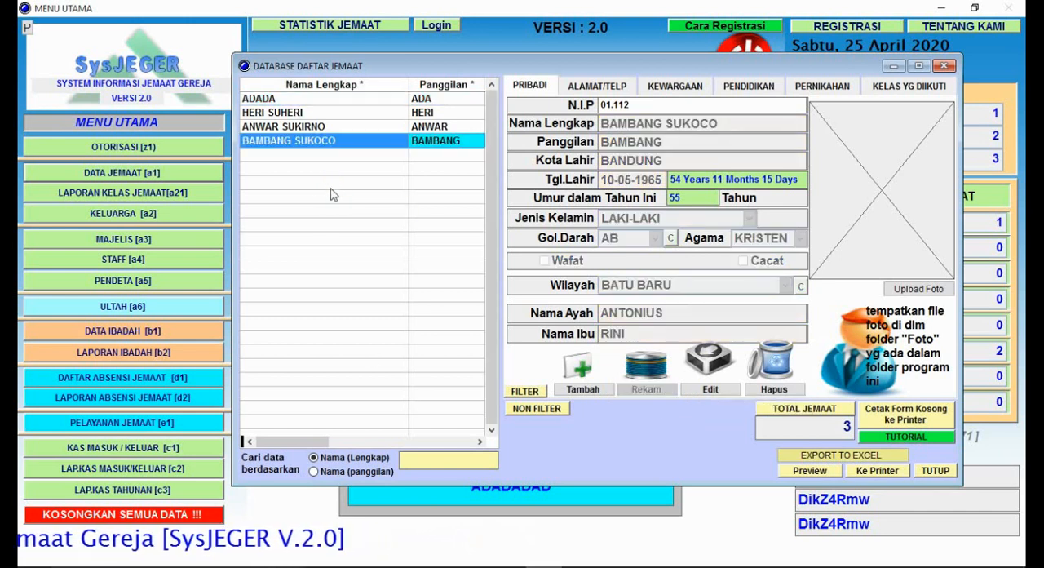
{"action": "left_click", "coordinate": [305, 179]}
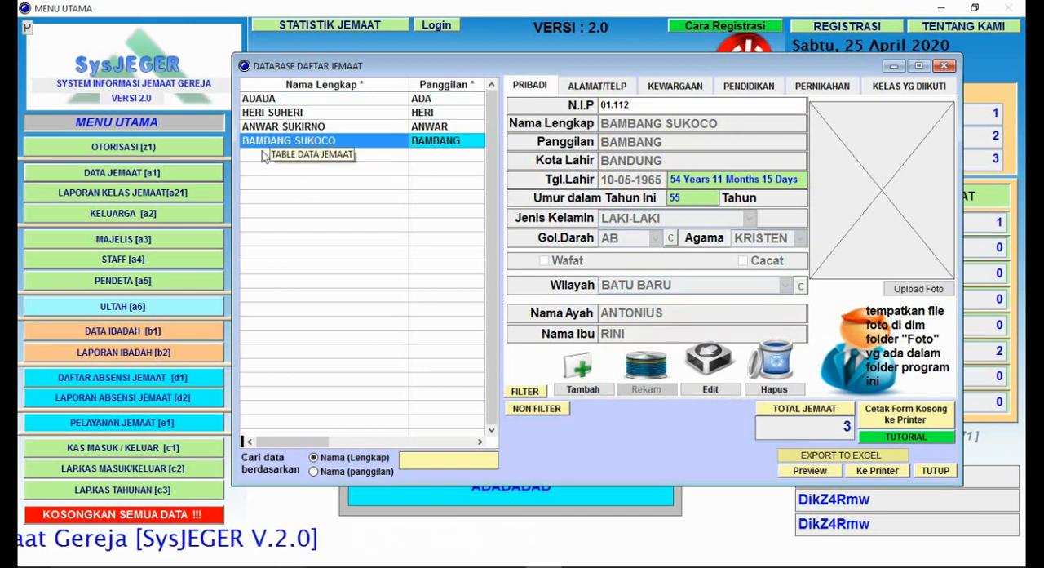
{"action": "left_click", "coordinate": [327, 163]}
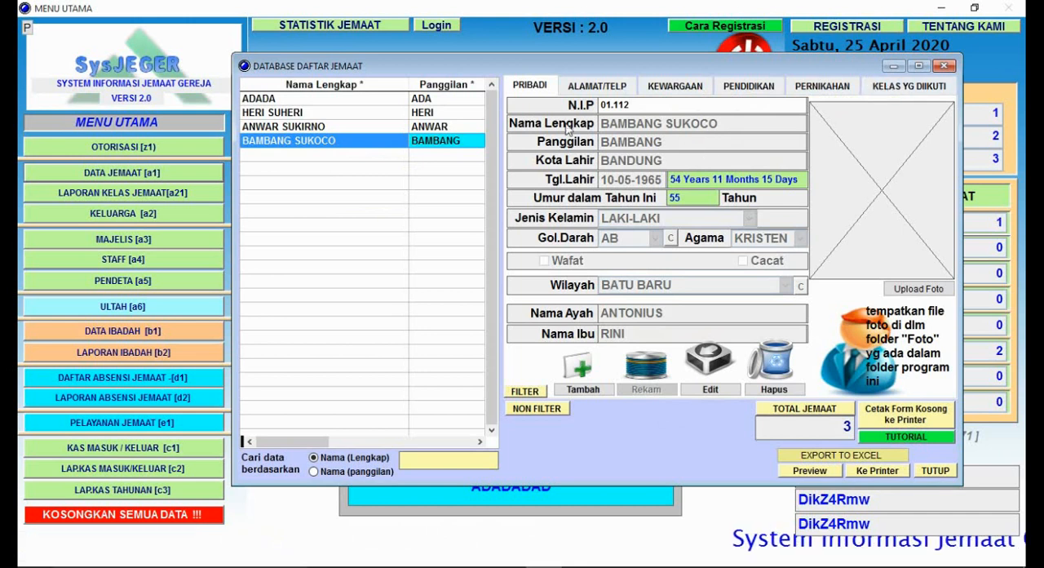
Step: Make the new member's address data editable, enter the street address, and set the city to BANDUNG
{"action": "left_click", "coordinate": [602, 86]}
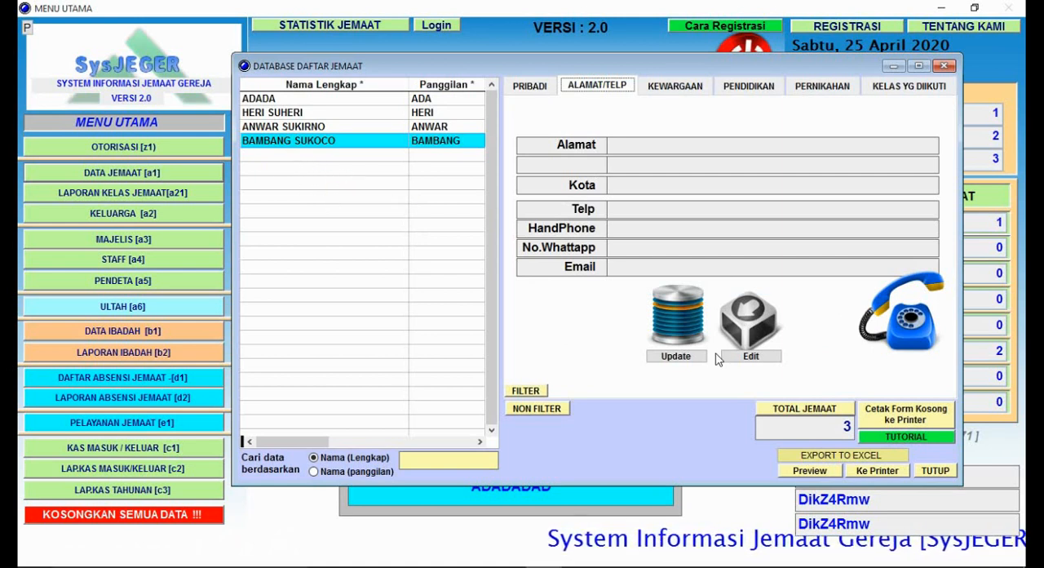
{"action": "left_click", "coordinate": [772, 359]}
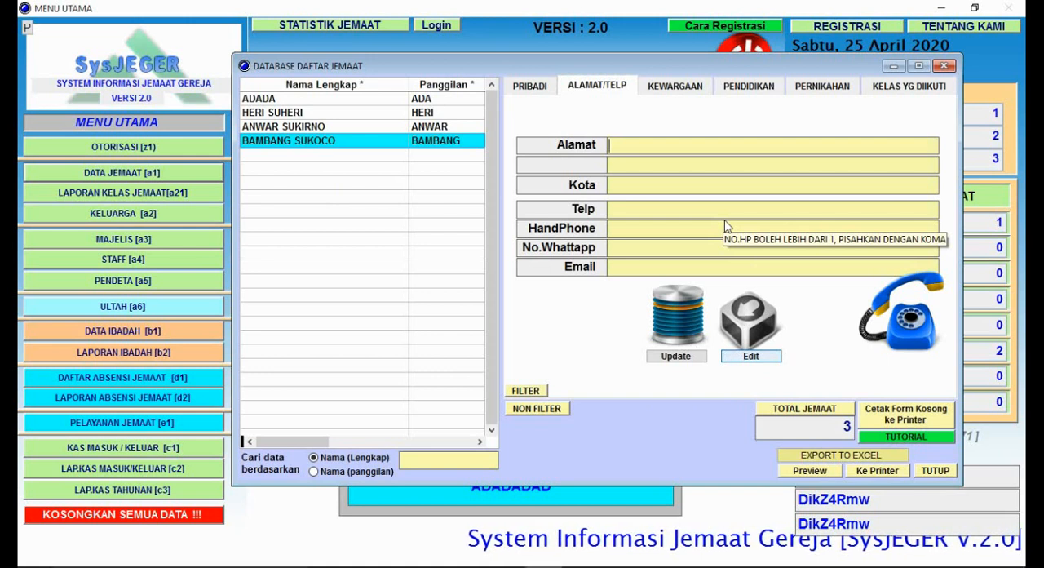
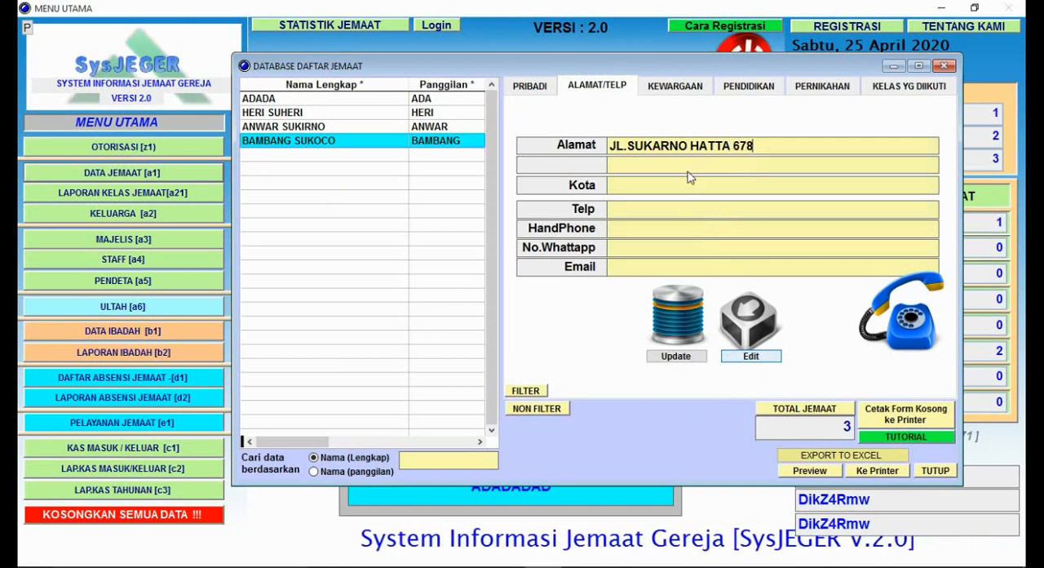
{"action": "type", "text": "BA"}
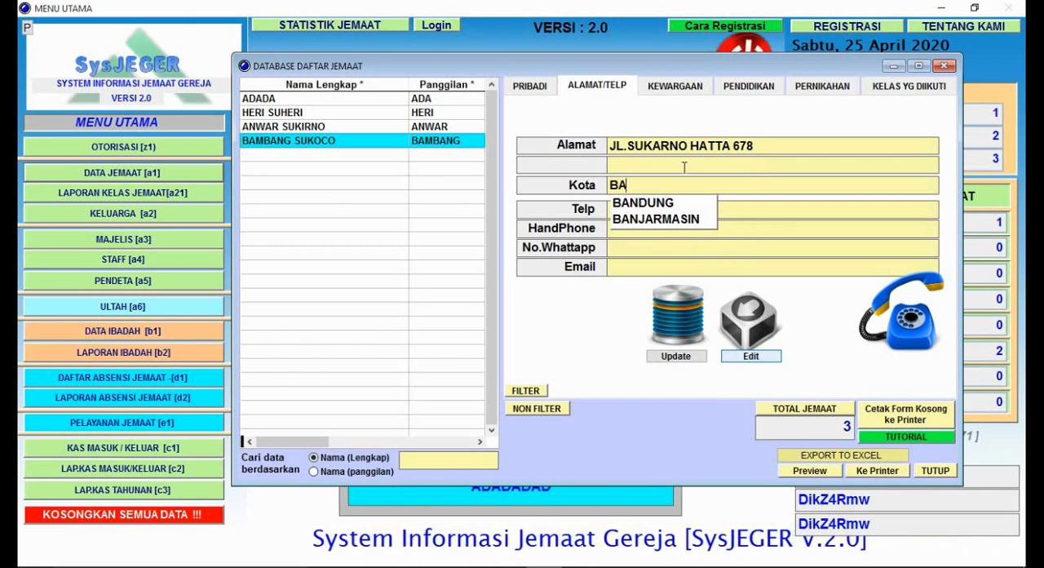
{"action": "key", "text": "Down"}
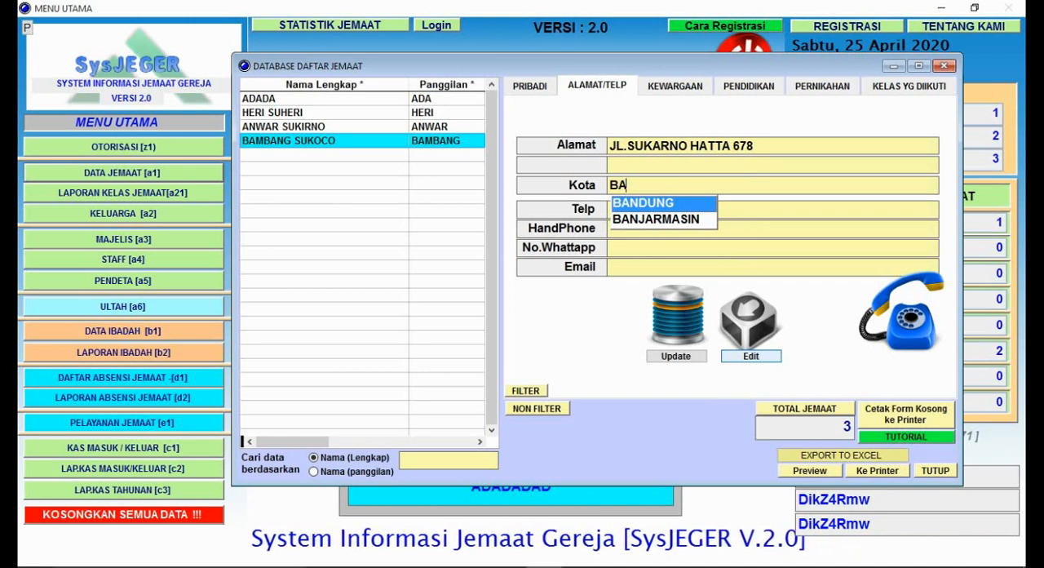
{"action": "key", "text": "Return"}
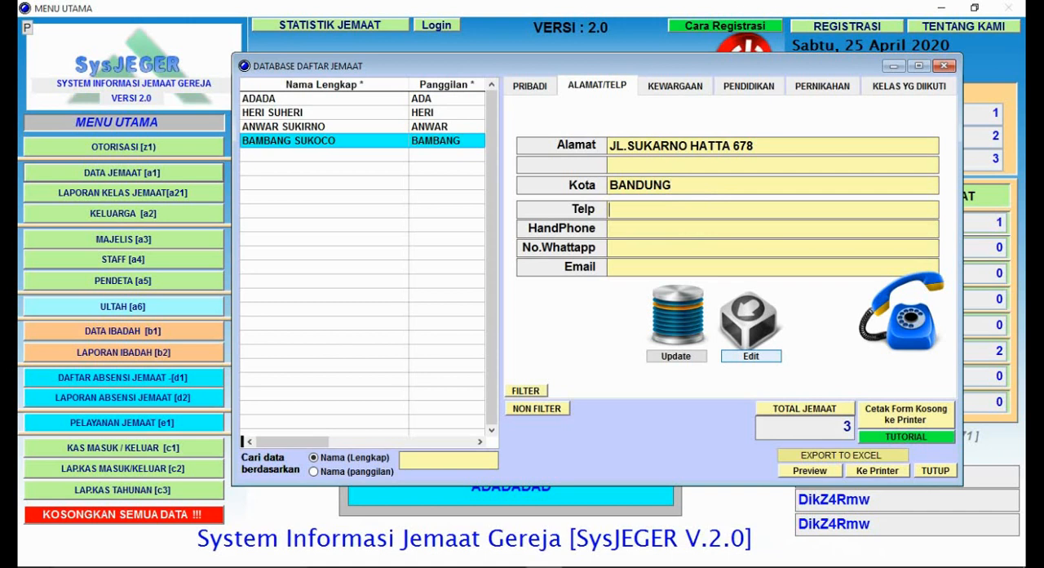
Step: Fill in the member's telephone, mobile phone and WhatsApp numbers
{"action": "type", "text": "081"}
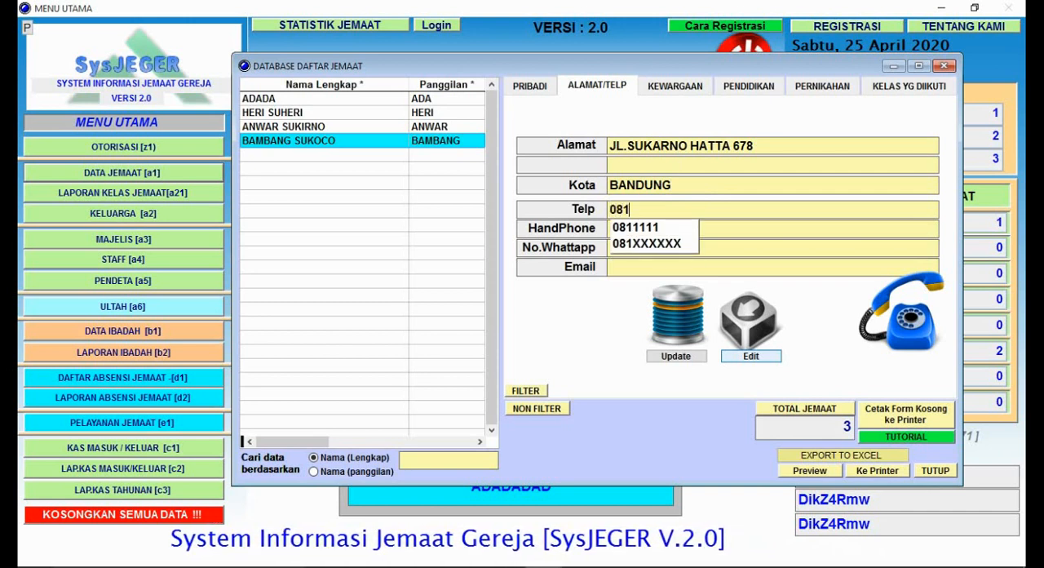
{"action": "type", "text": "XXXXX"}
{"action": "key", "text": "Return"}
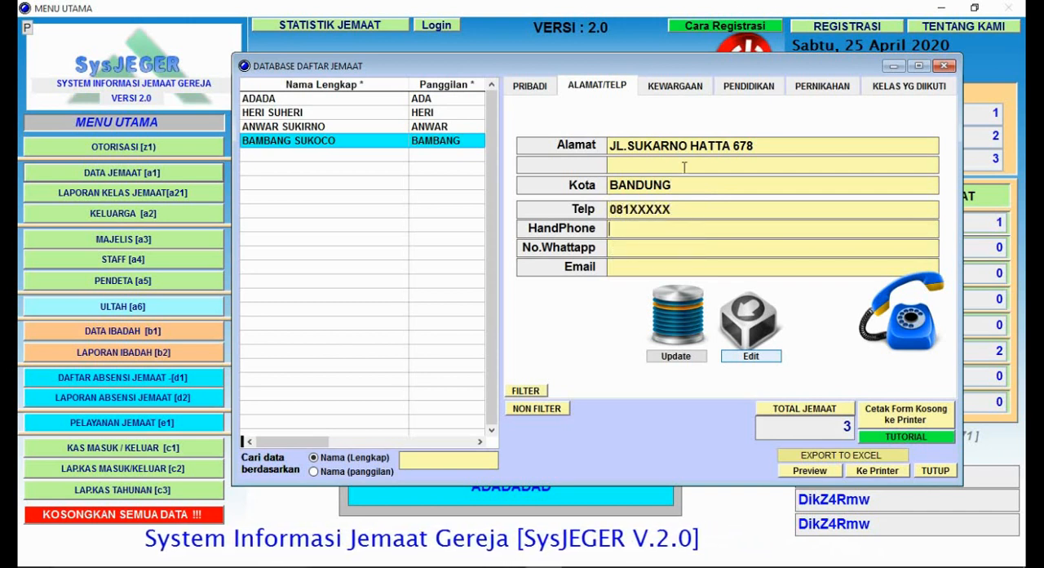
{"action": "type", "text": "081"}
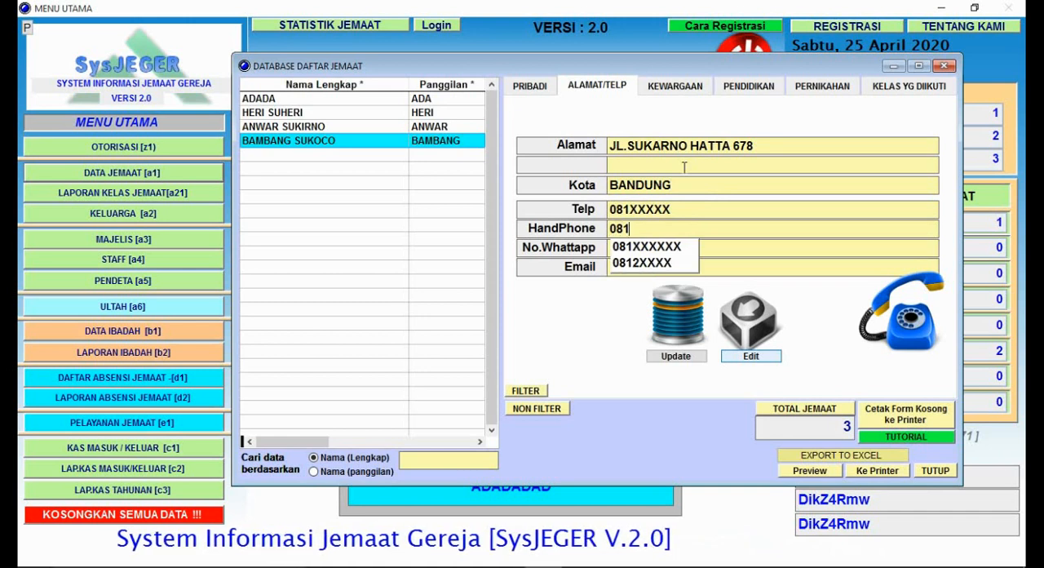
{"action": "type", "text": "XXXXX"}
{"action": "key", "text": "Return"}
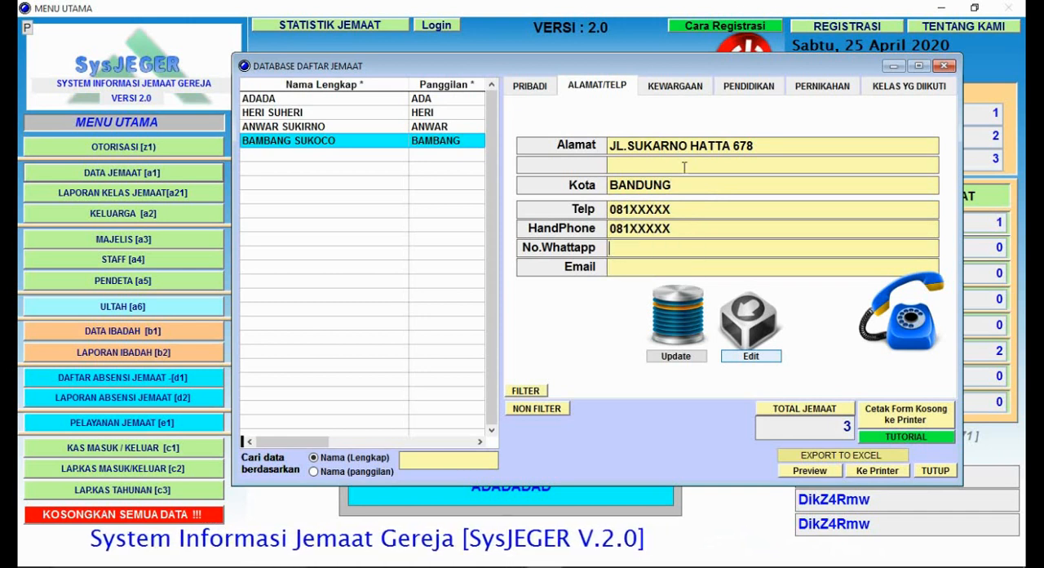
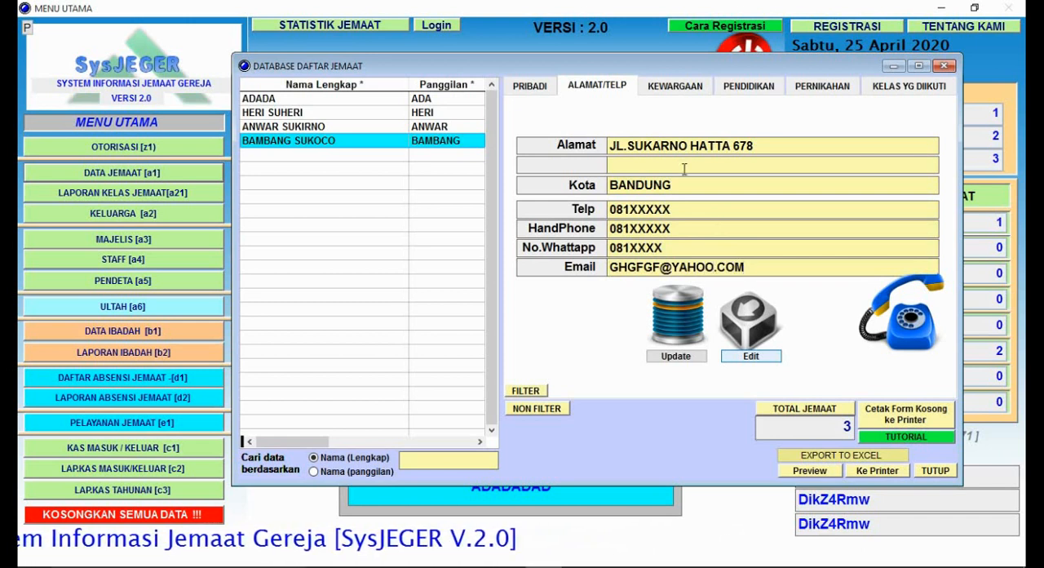
Step: Enter the member's e-mail address and save the contact data
{"action": "left_click", "coordinate": [687, 359]}
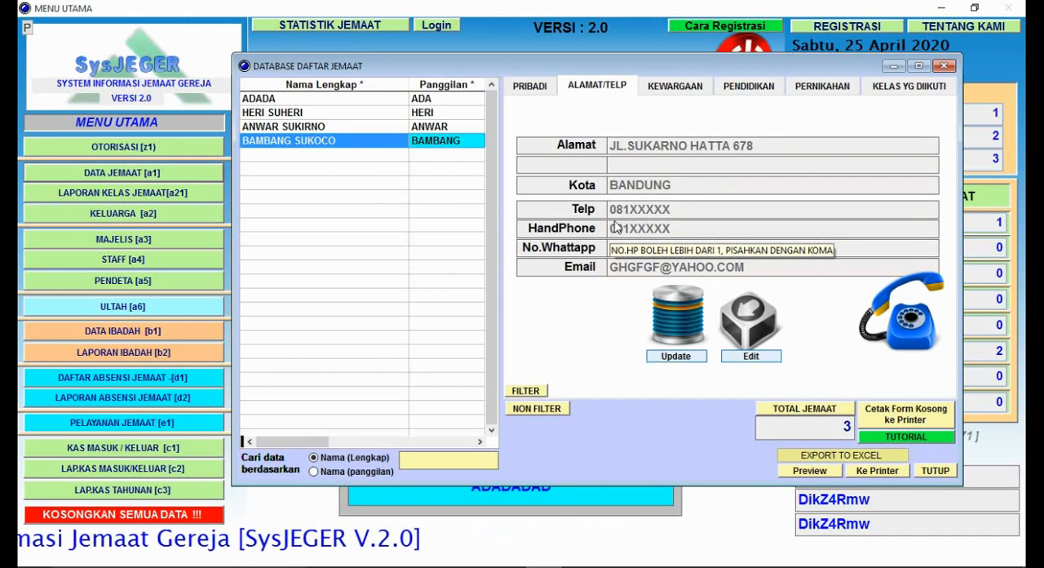
Step: Make the member's Kewargaan data editable, setting Jemaat to "Ya, Jemaat gereja ini" and Titipan to "Bukan"
{"action": "left_click", "coordinate": [691, 92]}
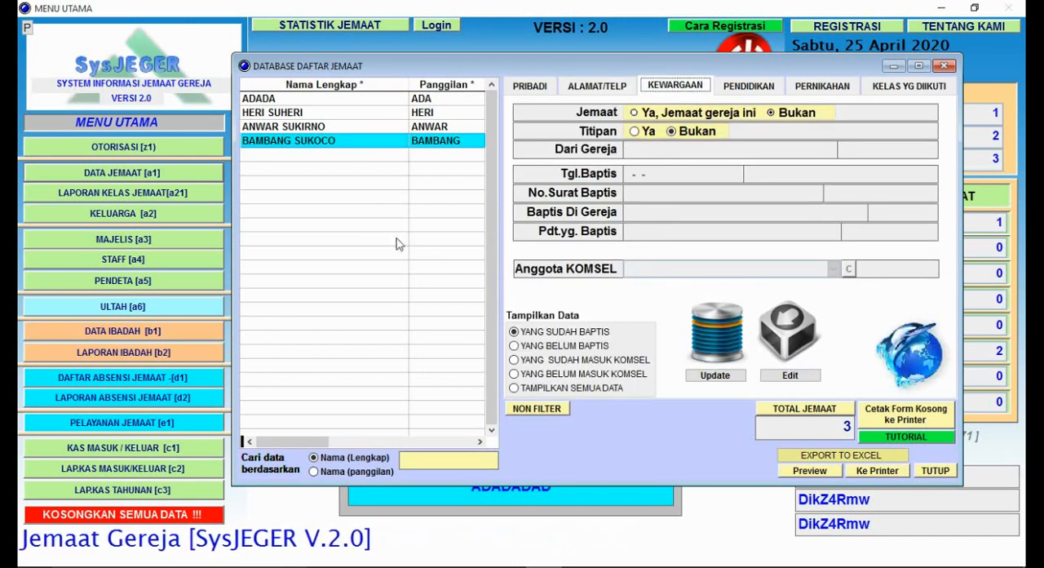
{"action": "left_click", "coordinate": [811, 380]}
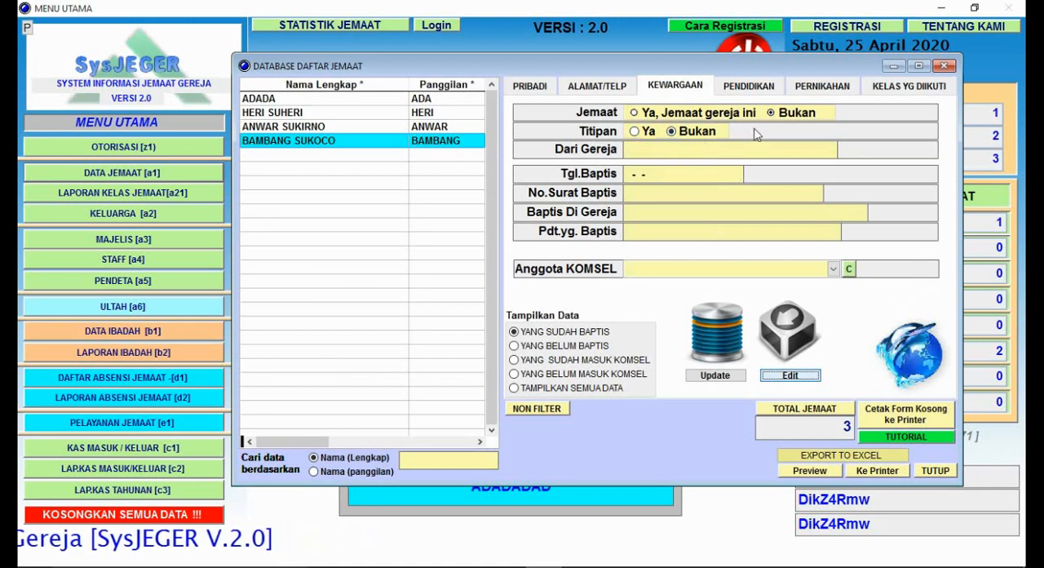
{"action": "left_click", "coordinate": [778, 117]}
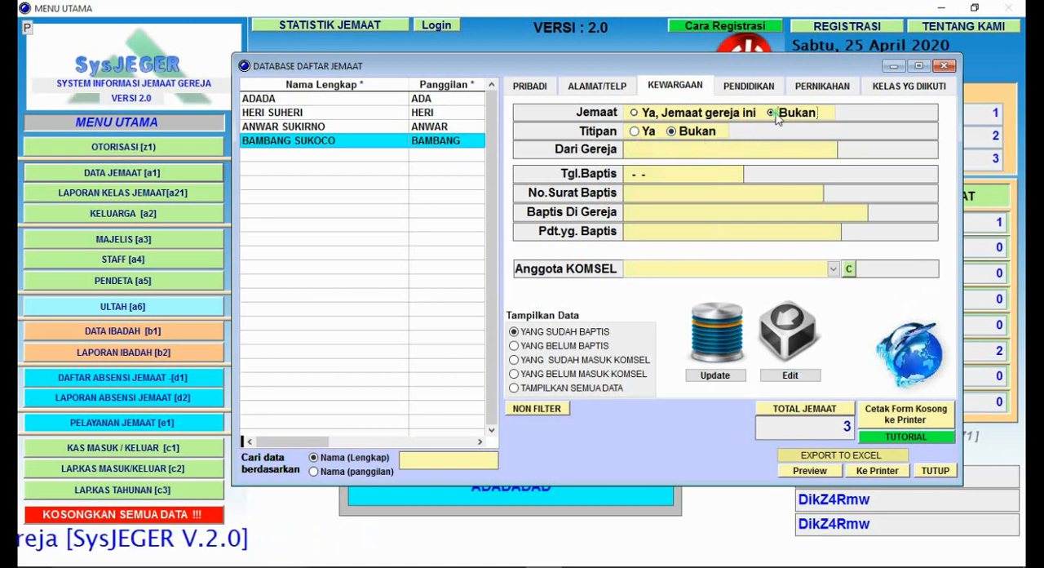
{"action": "left_click", "coordinate": [634, 114]}
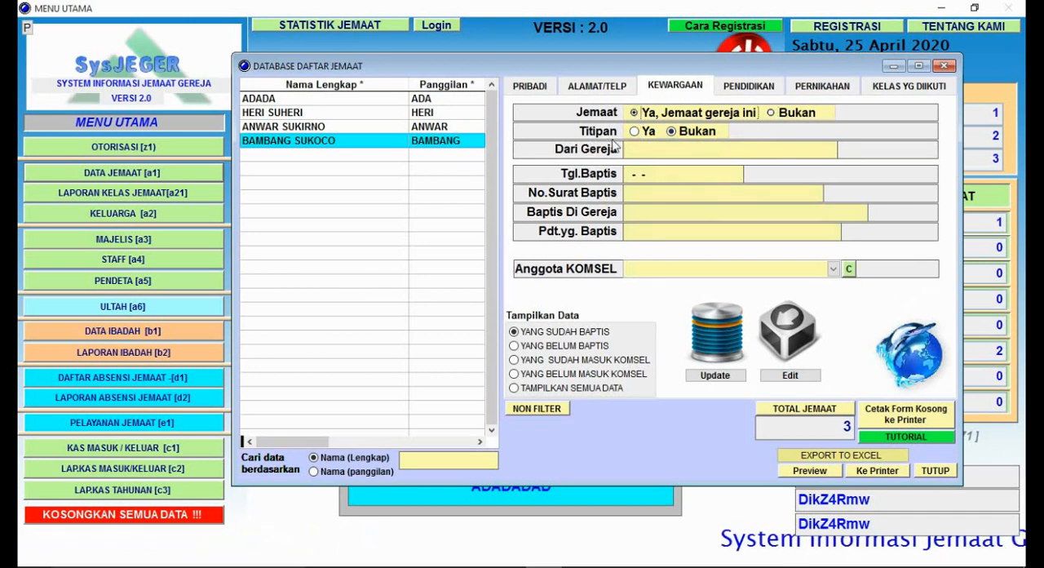
{"action": "left_click", "coordinate": [695, 136]}
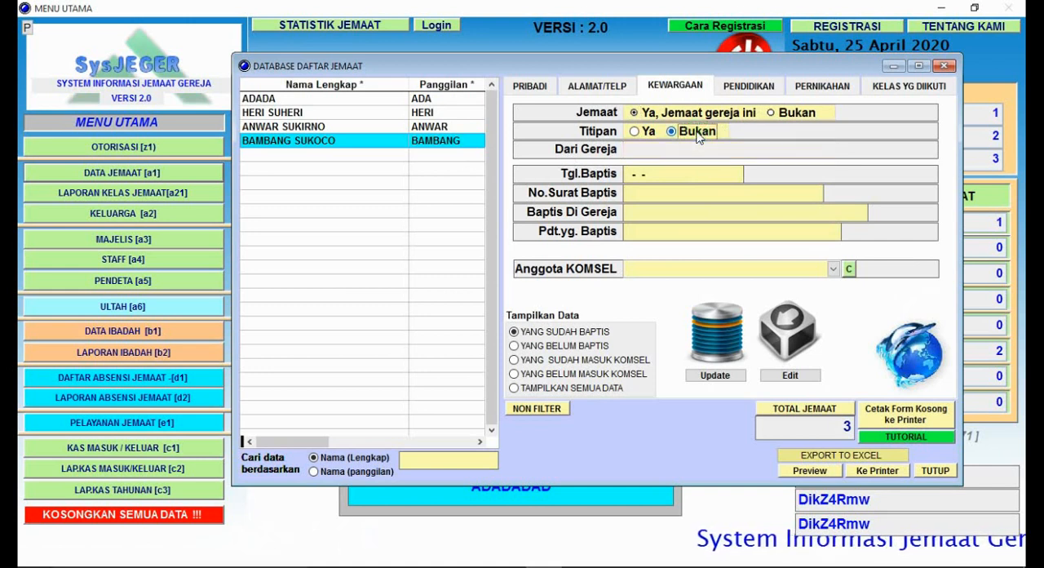
{"action": "left_click", "coordinate": [635, 131]}
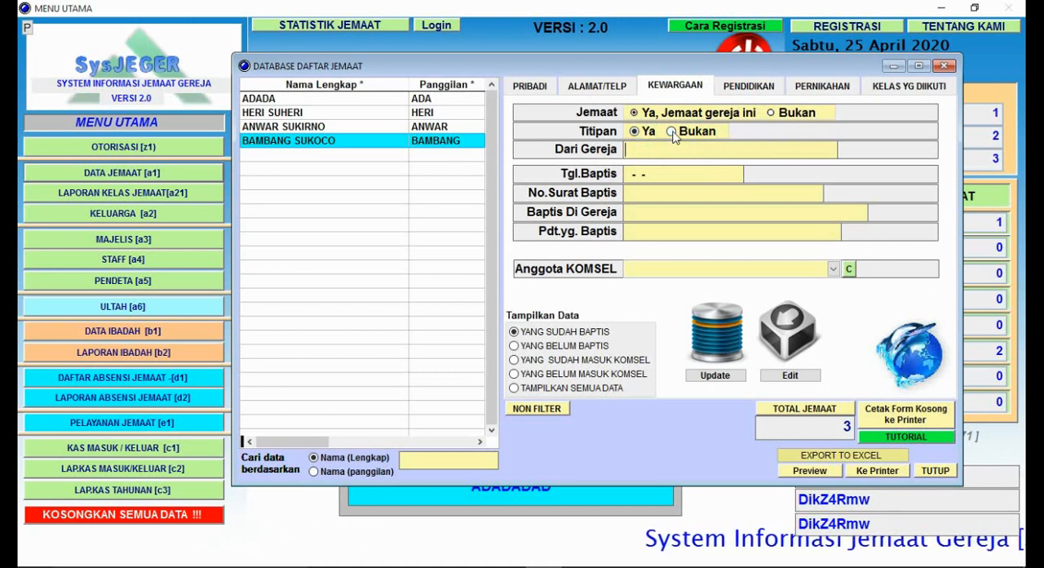
{"action": "left_click", "coordinate": [671, 132]}
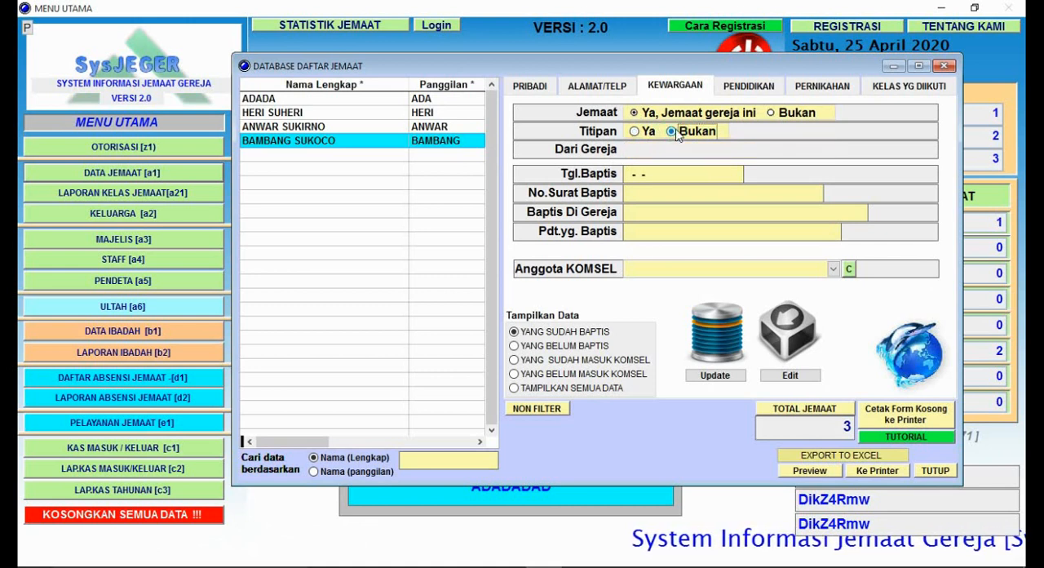
{"action": "left_click", "coordinate": [662, 175]}
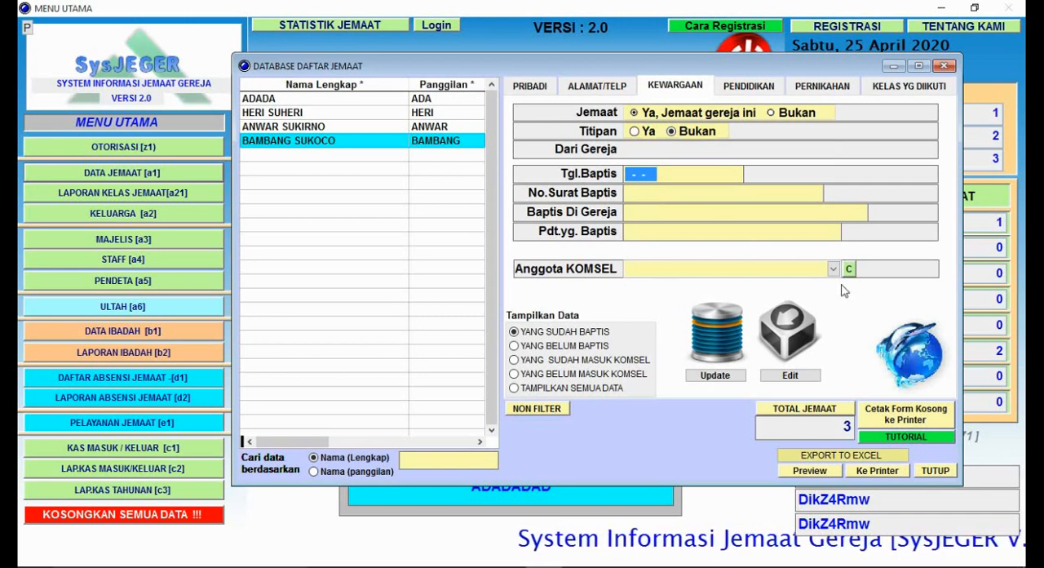
Step: Open the list of KOMSEL groups from the member's Anggota KOMSEL entry and add PERUM BERLIAN
{"action": "left_click", "coordinate": [630, 269]}
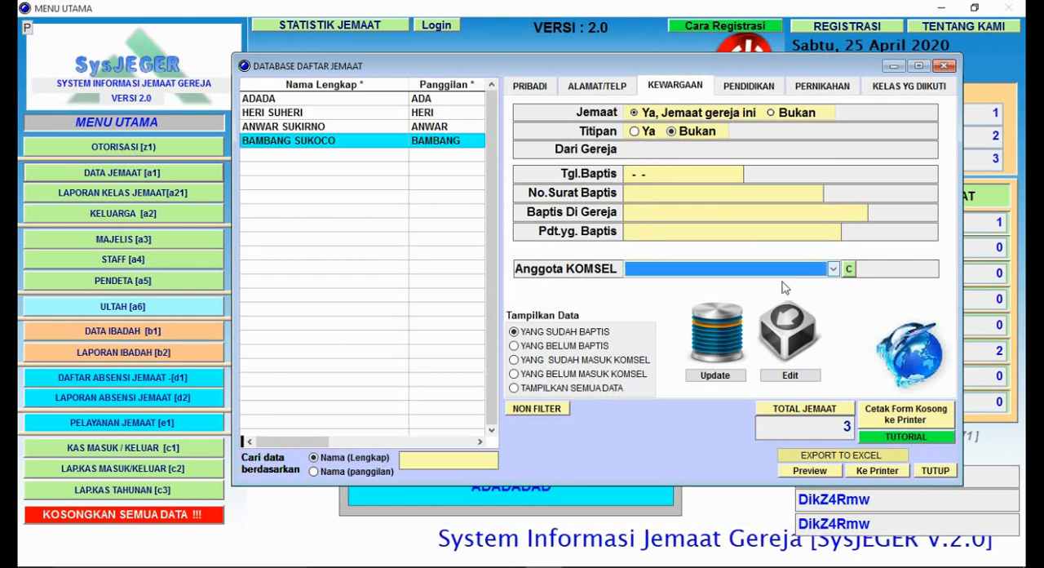
{"action": "left_click", "coordinate": [849, 269]}
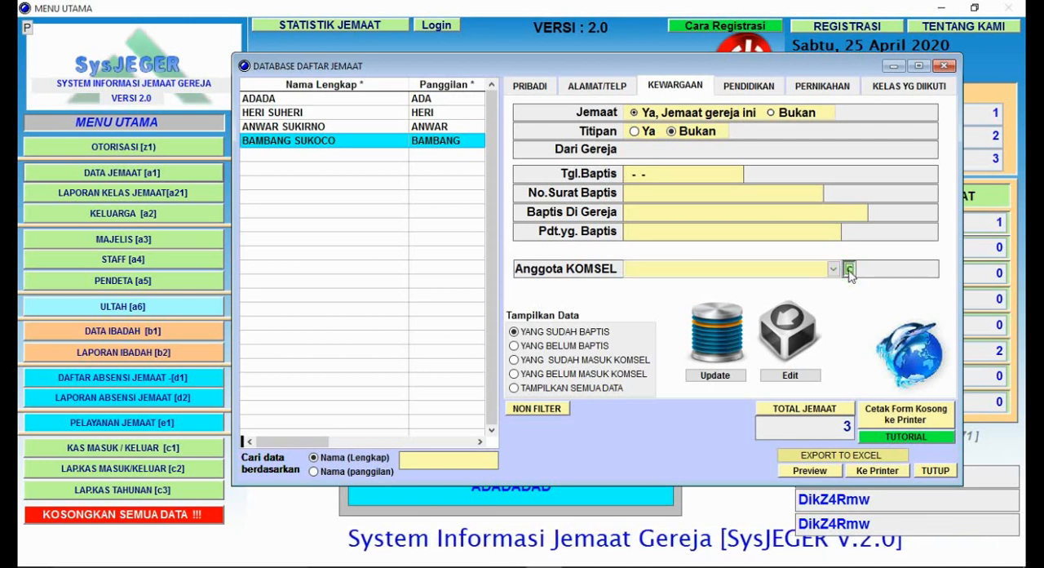
{"action": "left_click", "coordinate": [850, 269]}
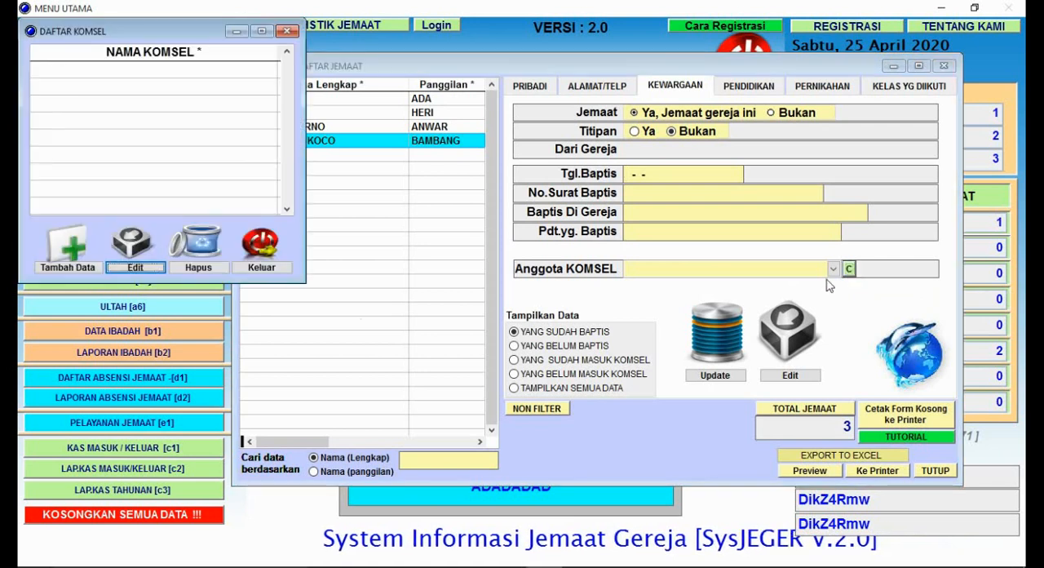
{"action": "left_click", "coordinate": [97, 267]}
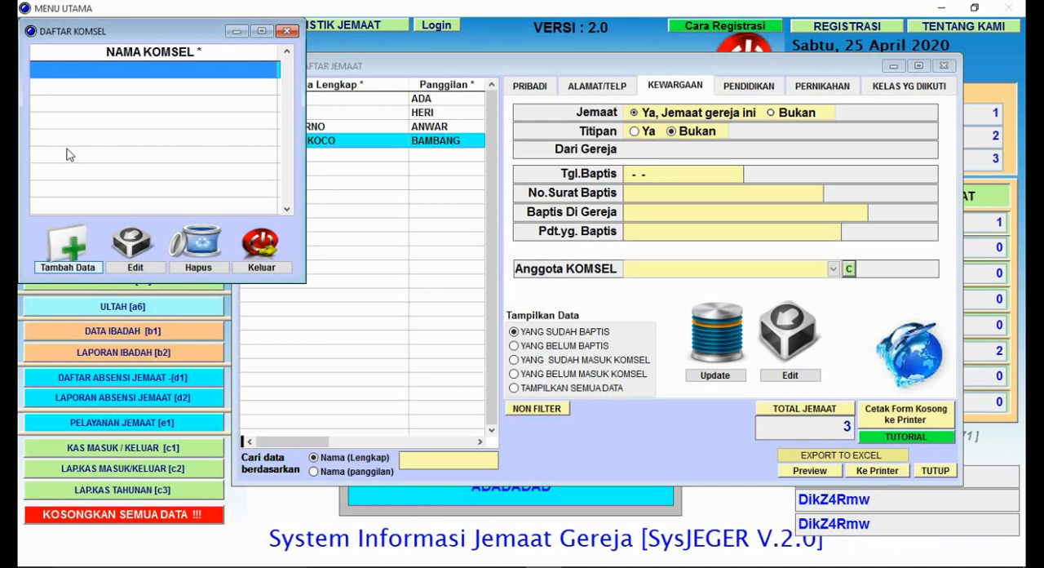
{"action": "type", "text": "PERUM BERLIAN"}
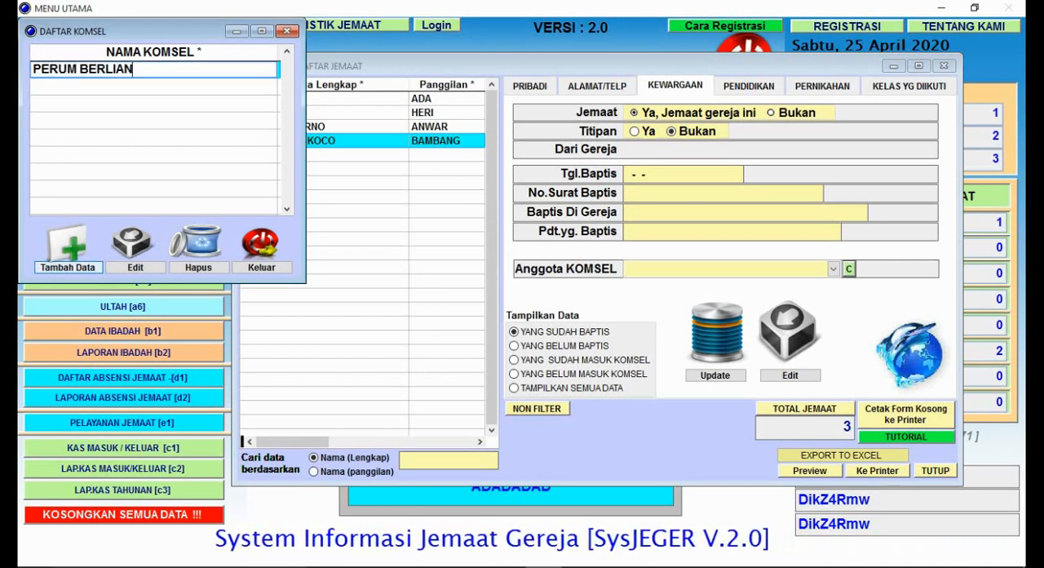
{"action": "key", "text": "Return"}
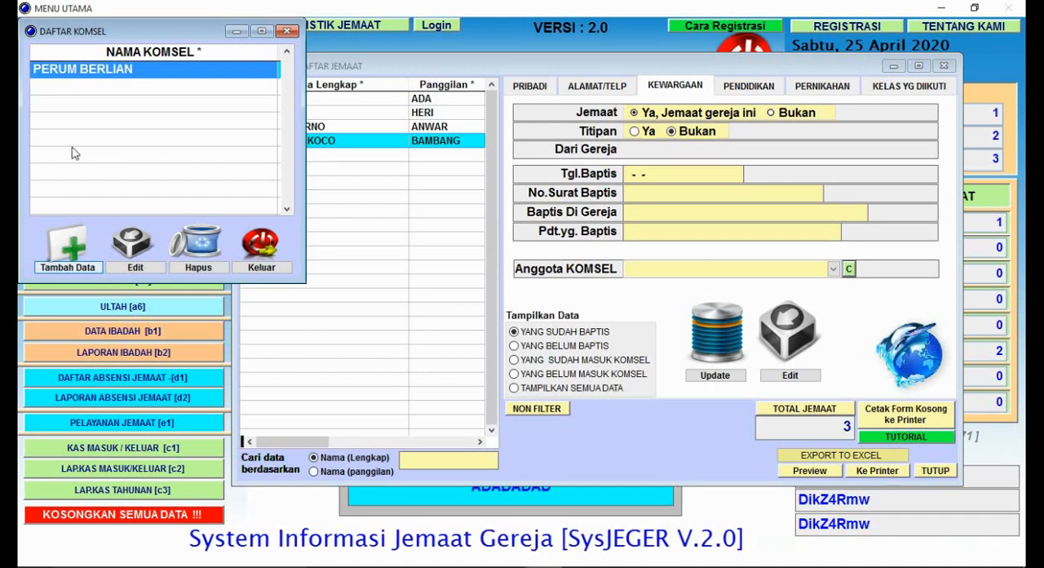
Step: Add BATU TULIS as another group in the KOMSEL list and close the list
{"action": "left_click", "coordinate": [81, 270]}
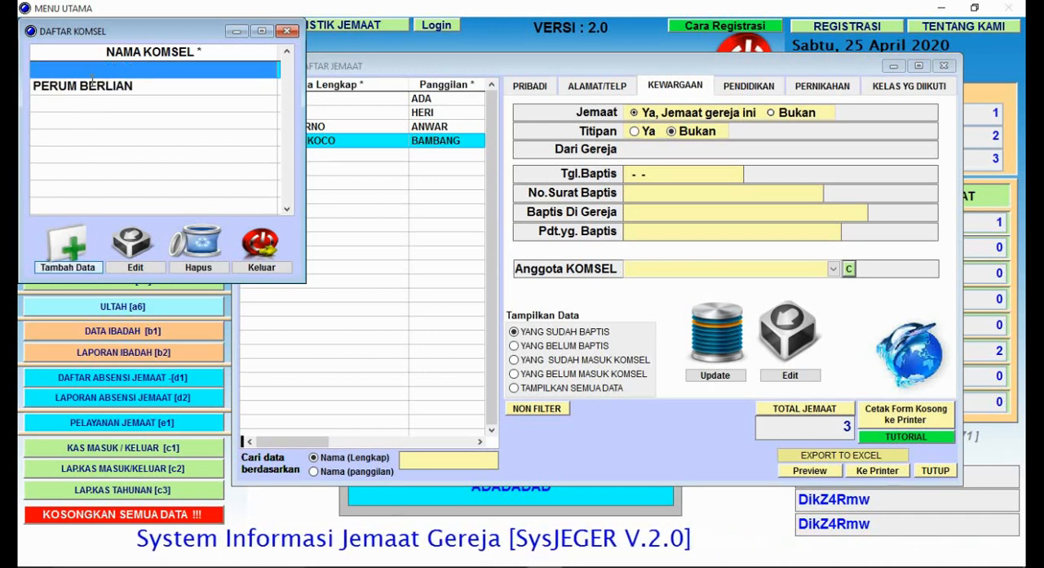
{"action": "type", "text": "BATU TULIS"}
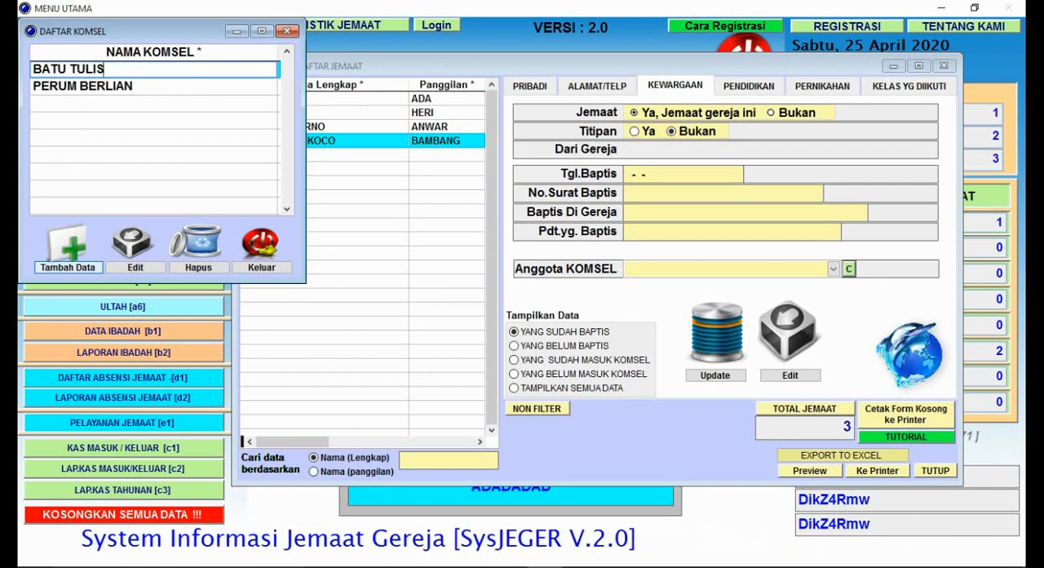
{"action": "key", "text": "Return"}
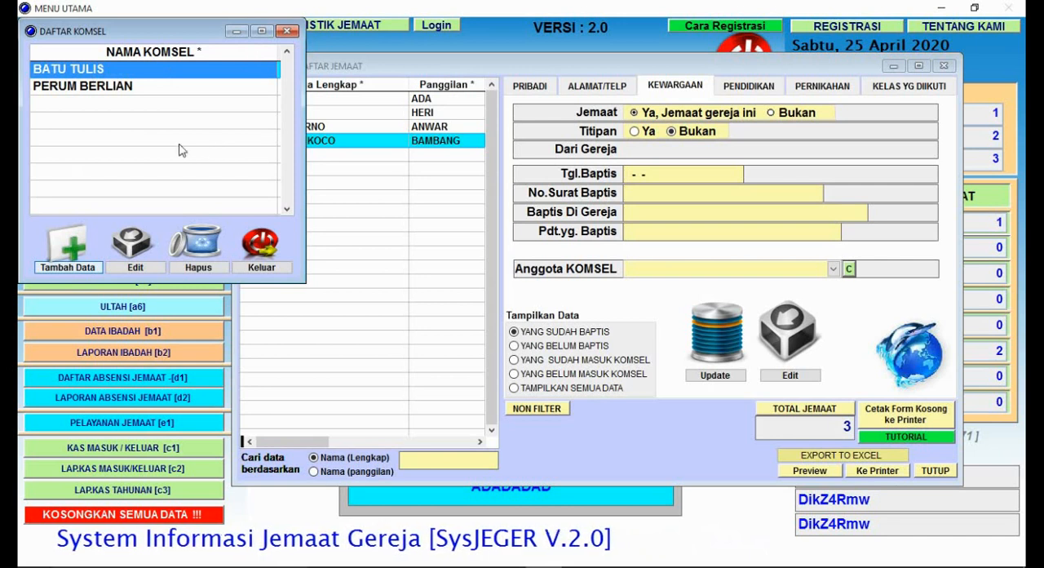
{"action": "left_click", "coordinate": [288, 31]}
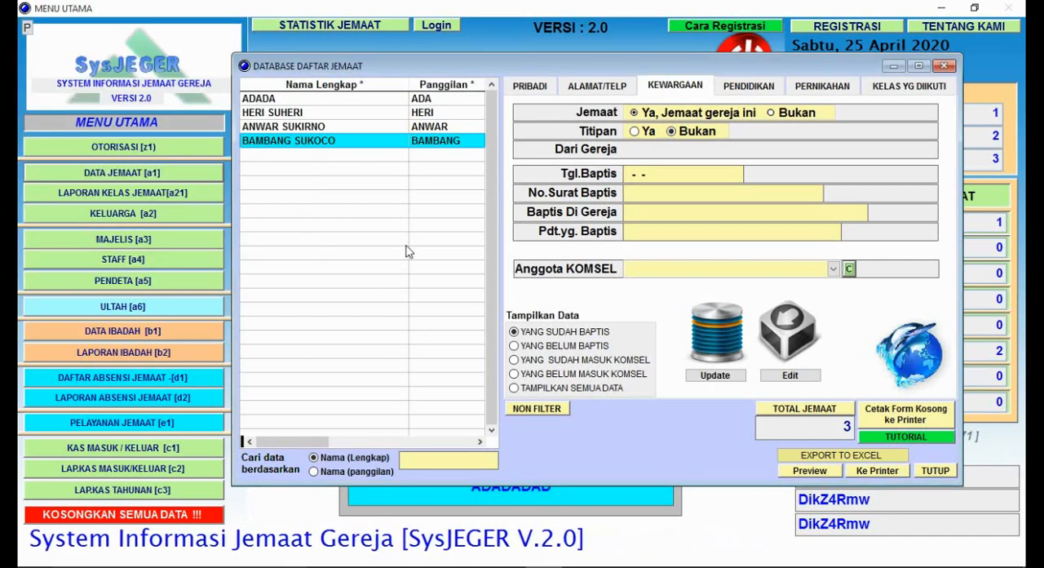
Step: Make the member's Kewargaan data editable again, set Anggota KOMSEL to PERUM BERLIAN, and save
{"action": "left_click", "coordinate": [315, 180]}
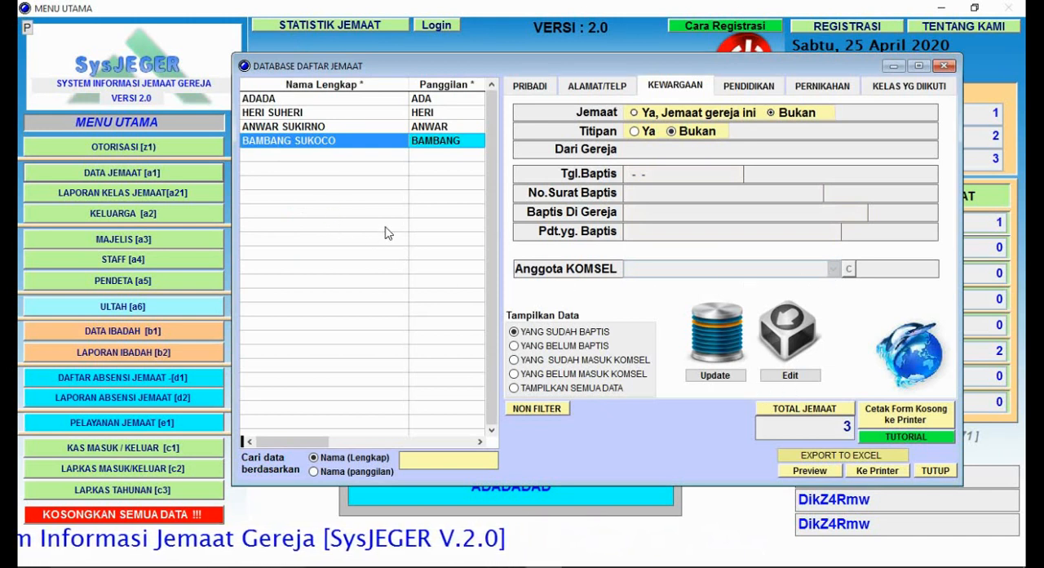
{"action": "left_click", "coordinate": [789, 378]}
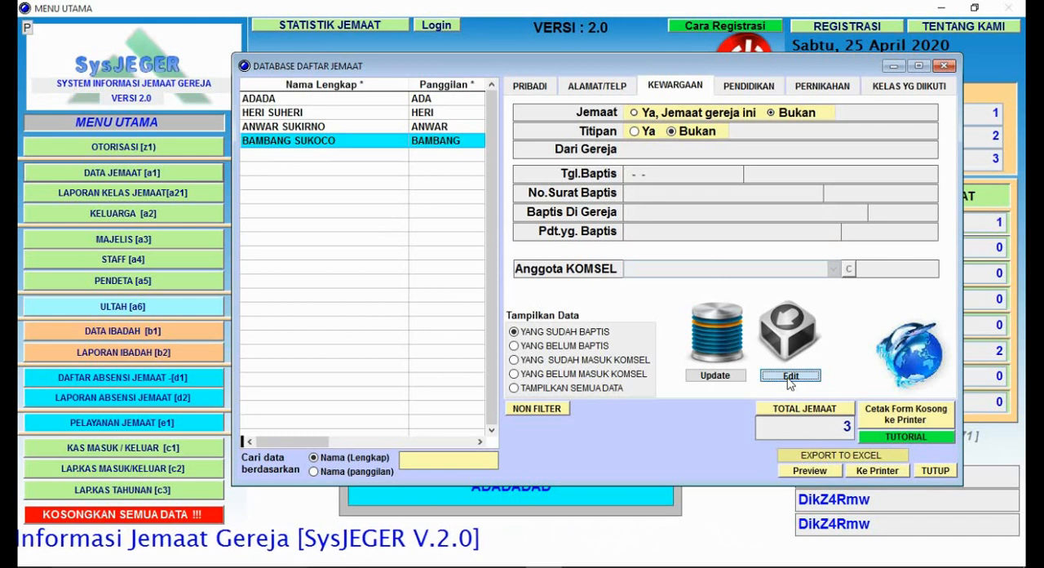
{"action": "left_click", "coordinate": [832, 269]}
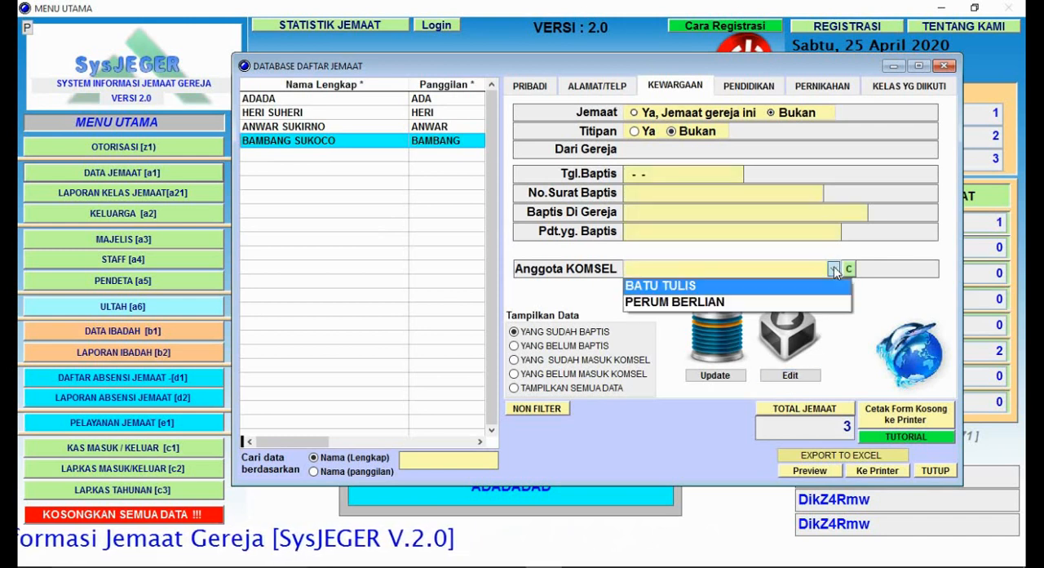
{"action": "left_click", "coordinate": [688, 303]}
{"action": "left_click", "coordinate": [731, 383]}
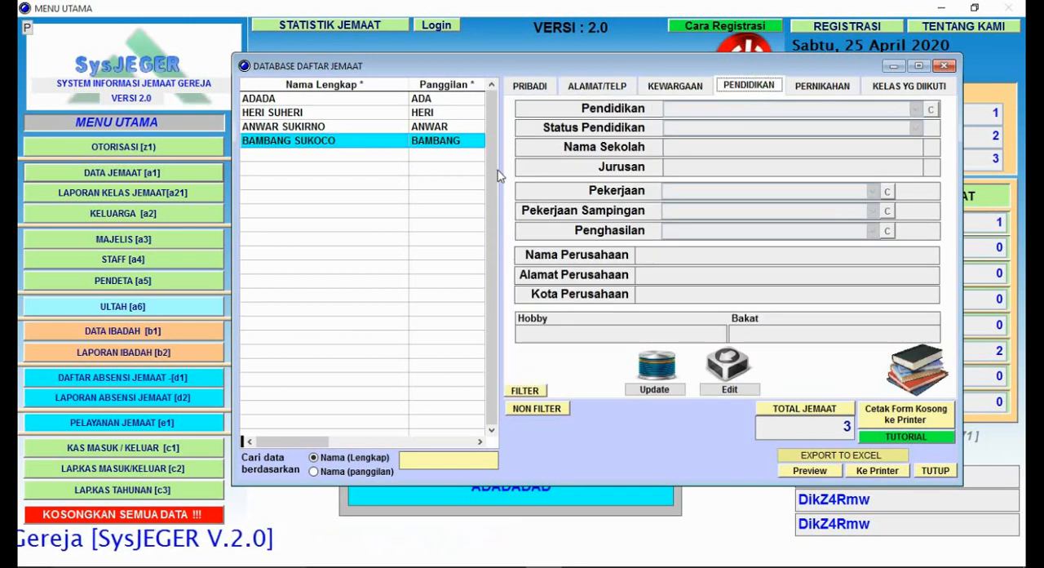
Step: Make the member's Pendidikan data editable and add SD and SMP to the list of education levels
{"action": "left_click", "coordinate": [368, 204]}
{"action": "left_click", "coordinate": [727, 391]}
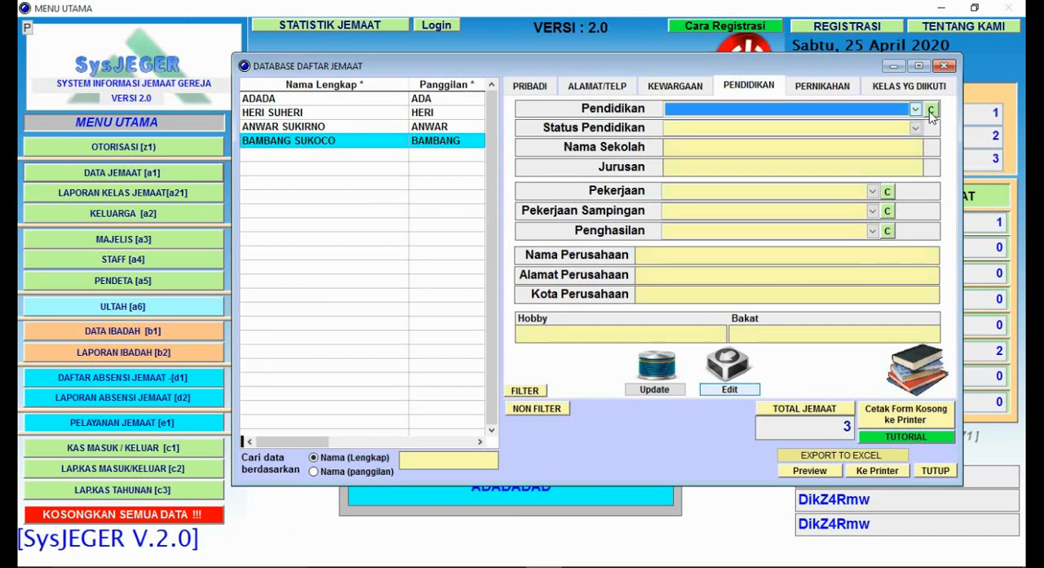
{"action": "left_click", "coordinate": [930, 108]}
{"action": "left_click", "coordinate": [424, 404]}
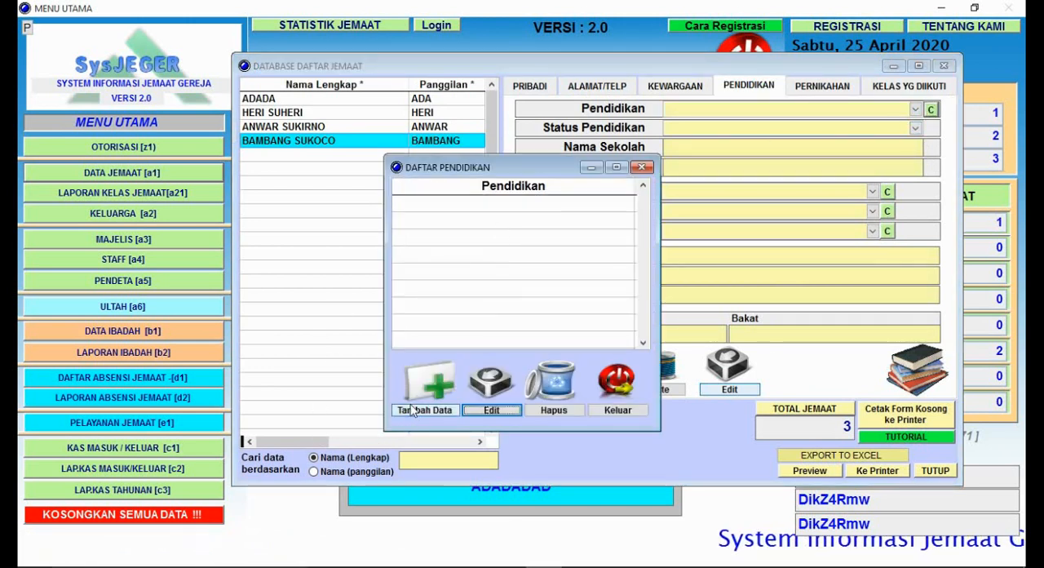
{"action": "type", "text": "SD"}
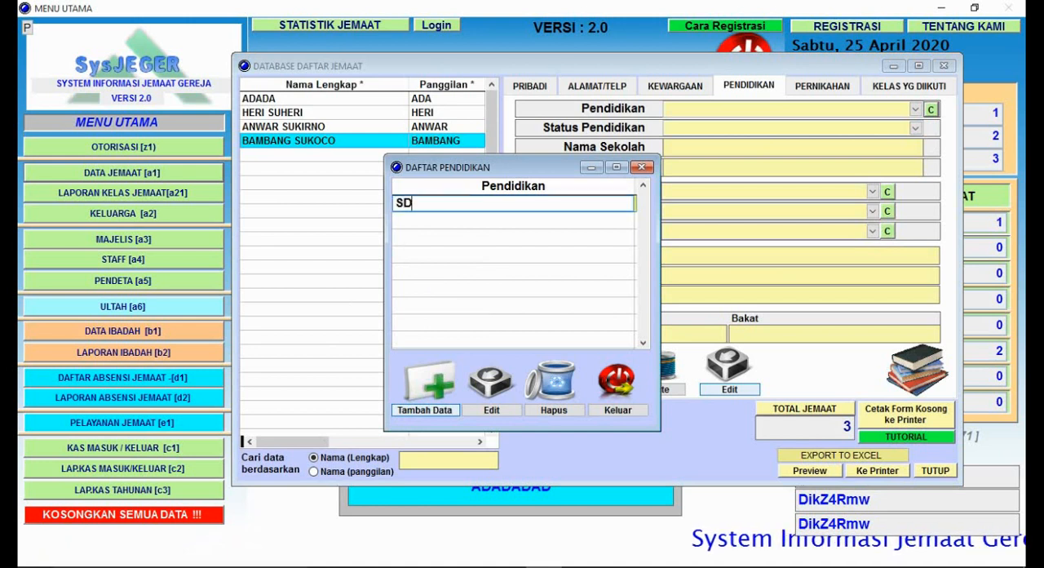
{"action": "left_click", "coordinate": [437, 411]}
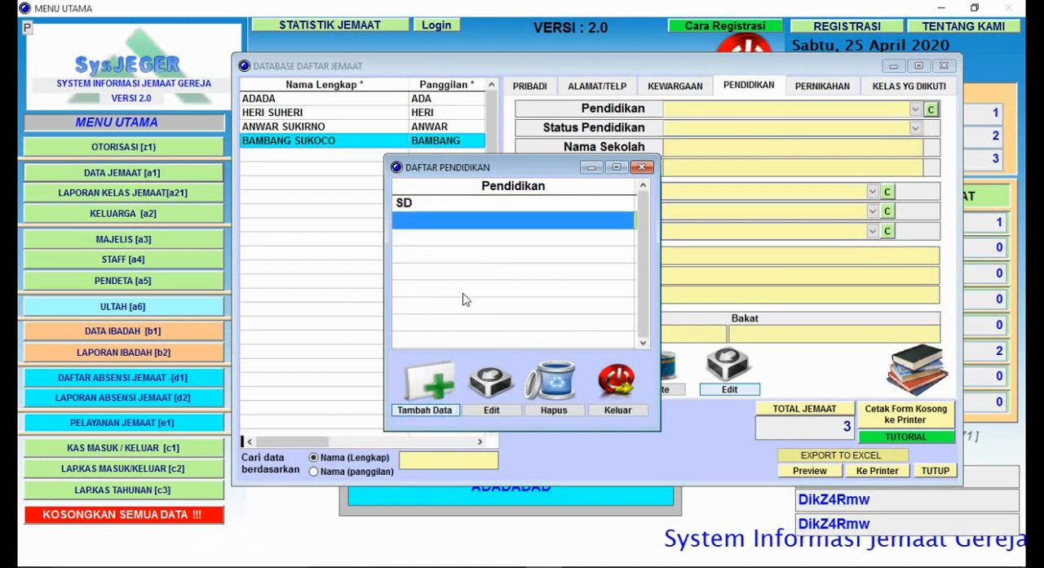
{"action": "type", "text": "SMP"}
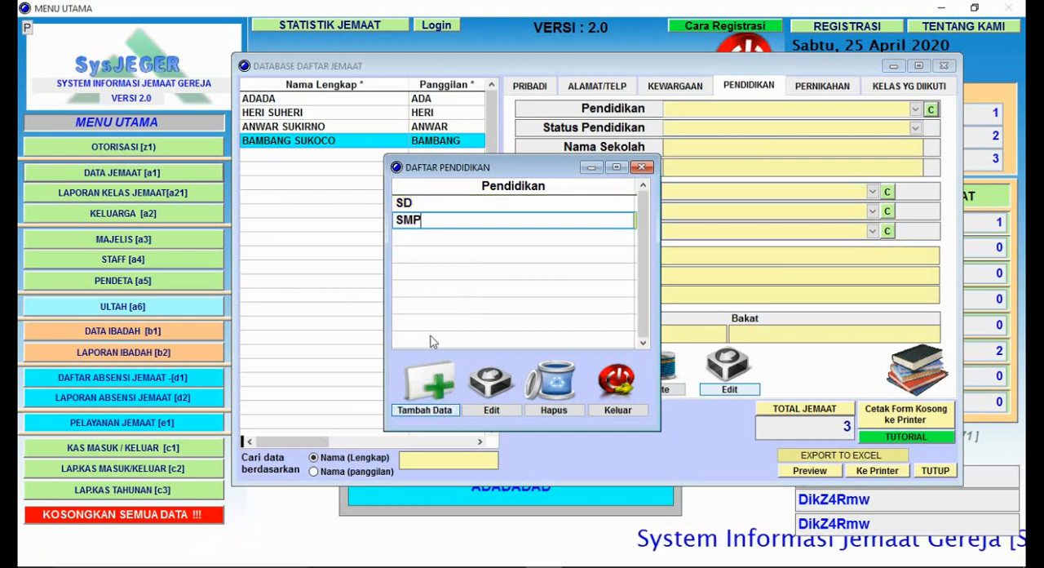
Step: Add SMK/SMA, S1 and S2 to the list of education levels and close the list
{"action": "left_click", "coordinate": [436, 411]}
{"action": "type", "text": "SMK"}
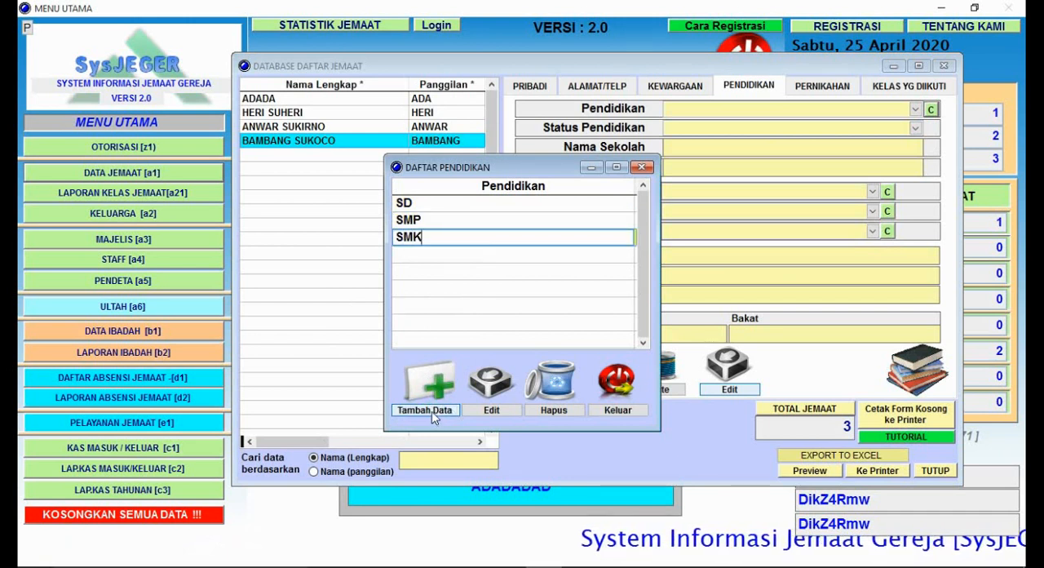
{"action": "type", "text": "/SMA"}
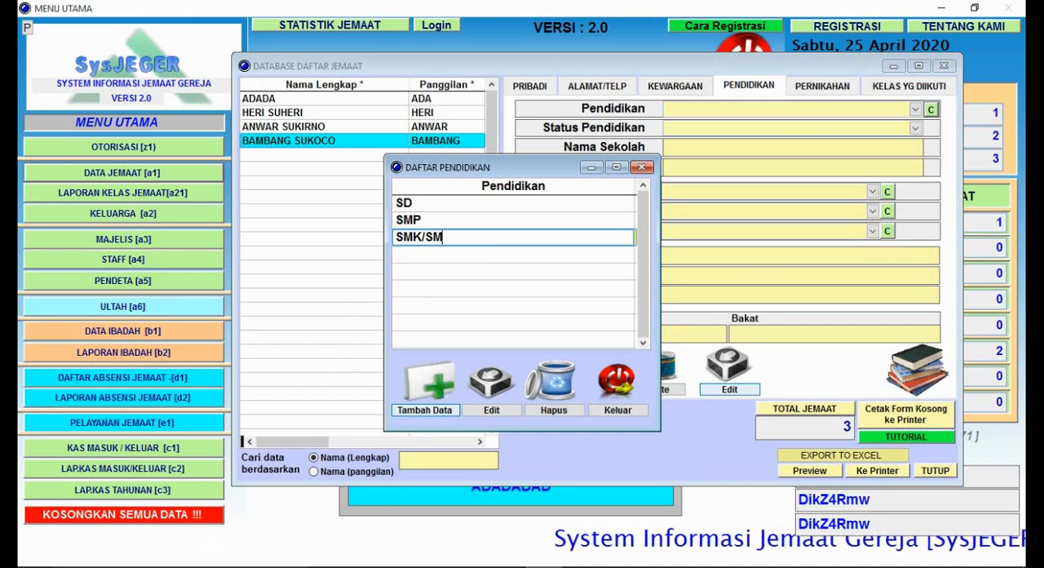
{"action": "left_click", "coordinate": [433, 416]}
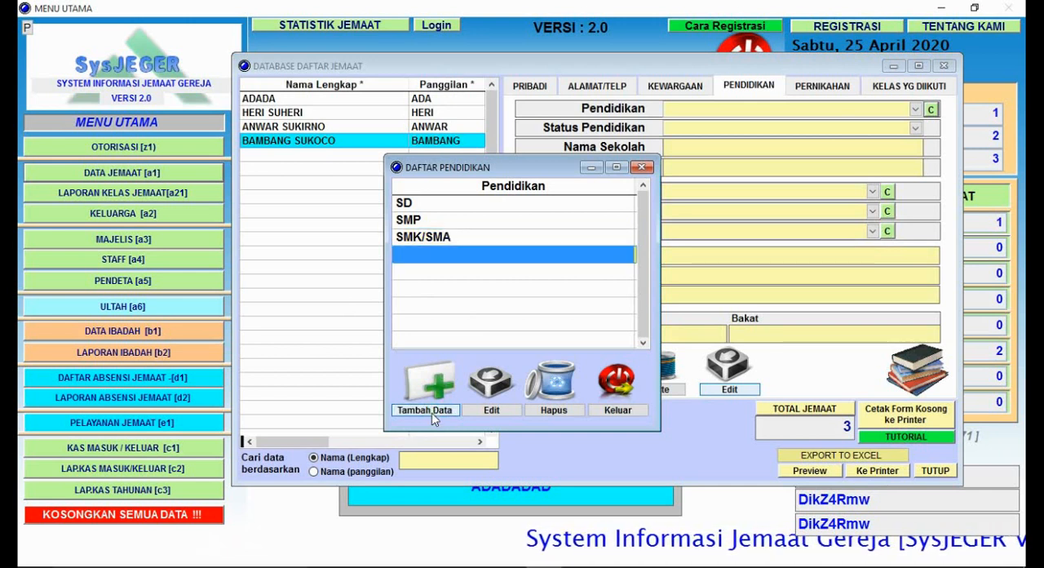
{"action": "type", "text": "S1"}
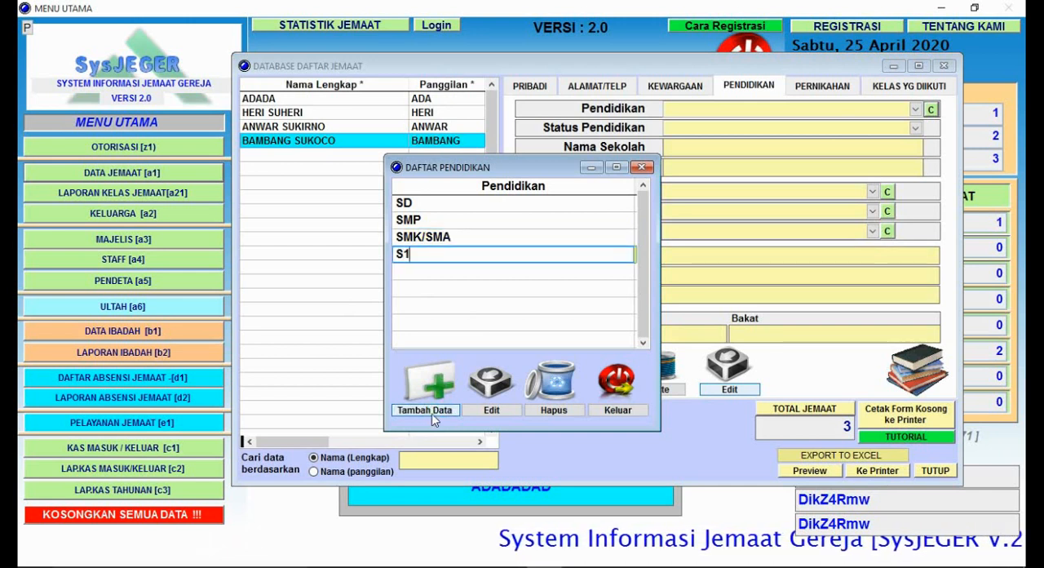
{"action": "left_click", "coordinate": [433, 416]}
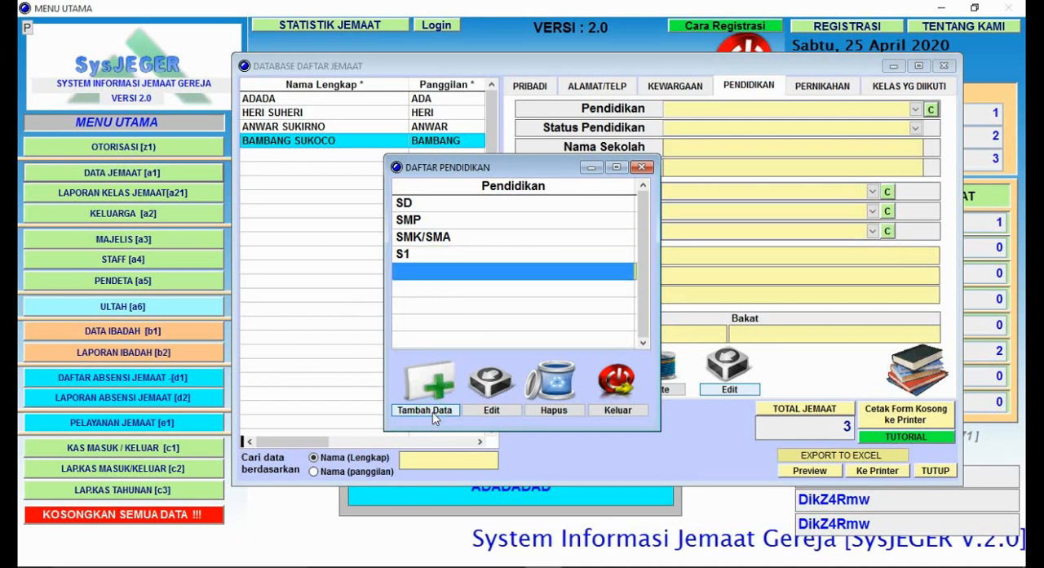
{"action": "type", "text": "S2"}
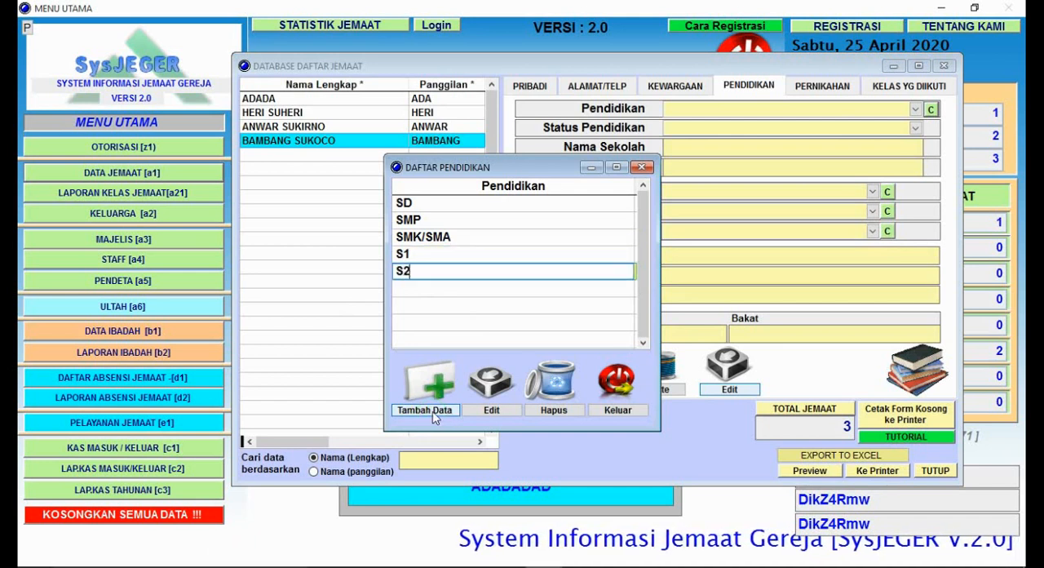
{"action": "key", "text": "Up"}
{"action": "left_click", "coordinate": [608, 409]}
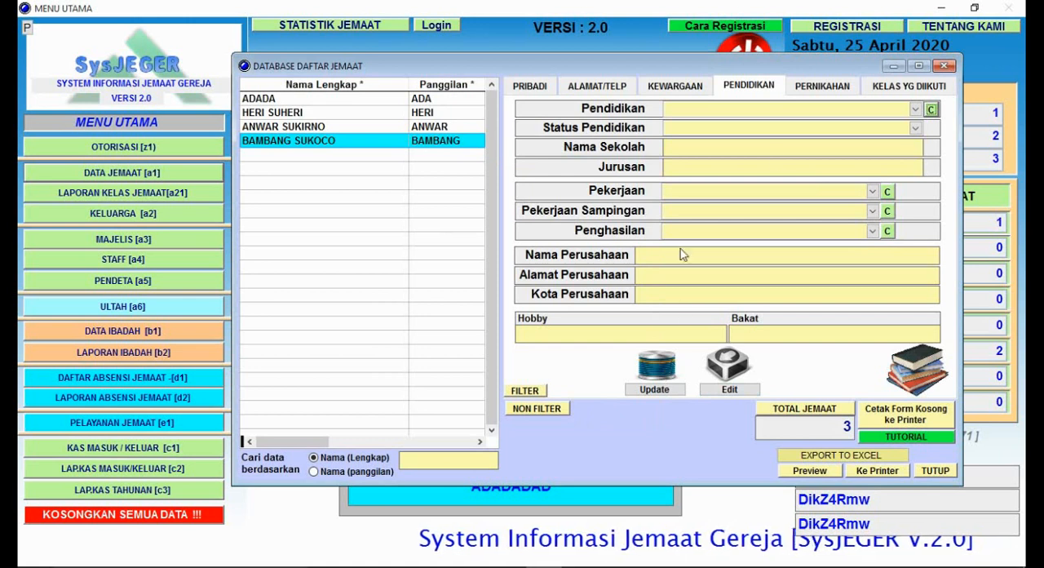
Step: Set the member's Pendidikan to S1 and Status Pendidikan to SUDAH TAMAT
{"action": "left_click", "coordinate": [916, 110]}
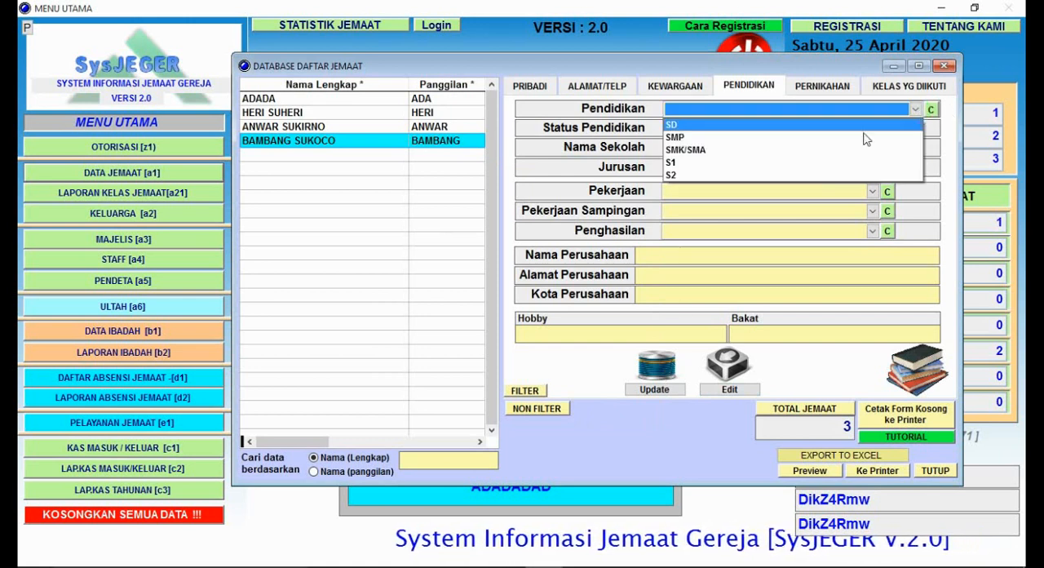
{"action": "left_click", "coordinate": [732, 161]}
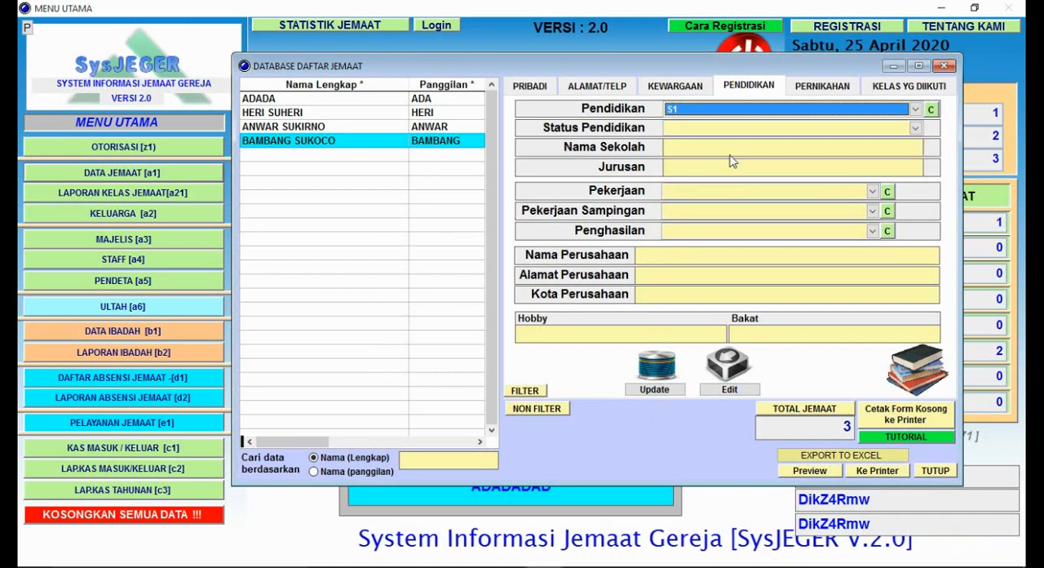
{"action": "left_click", "coordinate": [688, 130]}
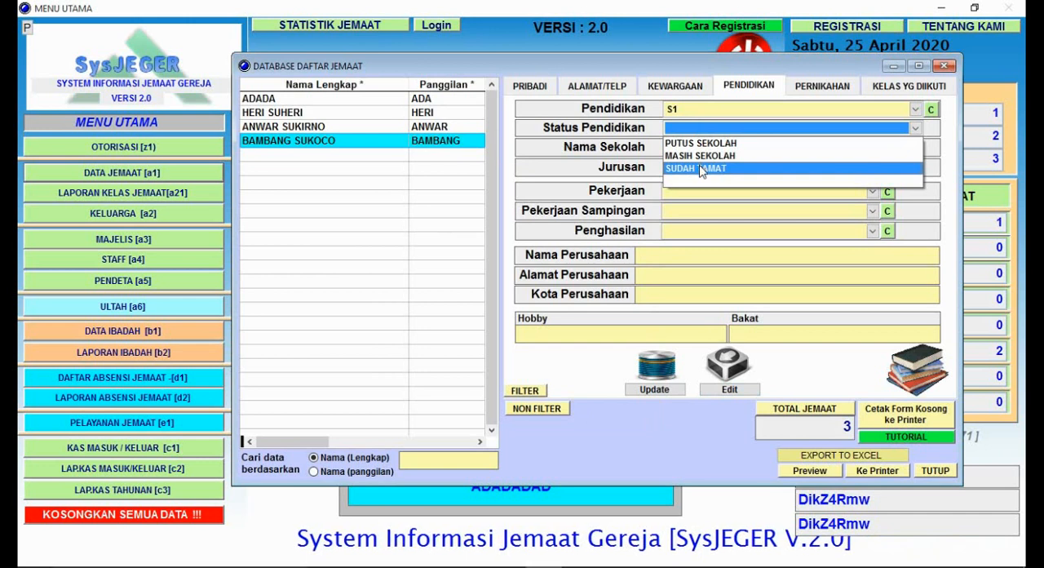
{"action": "left_click", "coordinate": [700, 168]}
Step: Set the member's Nama Sekolah to UNIV.NEGERI and Jurusan to MANAGEMENT
{"action": "left_click", "coordinate": [700, 146]}
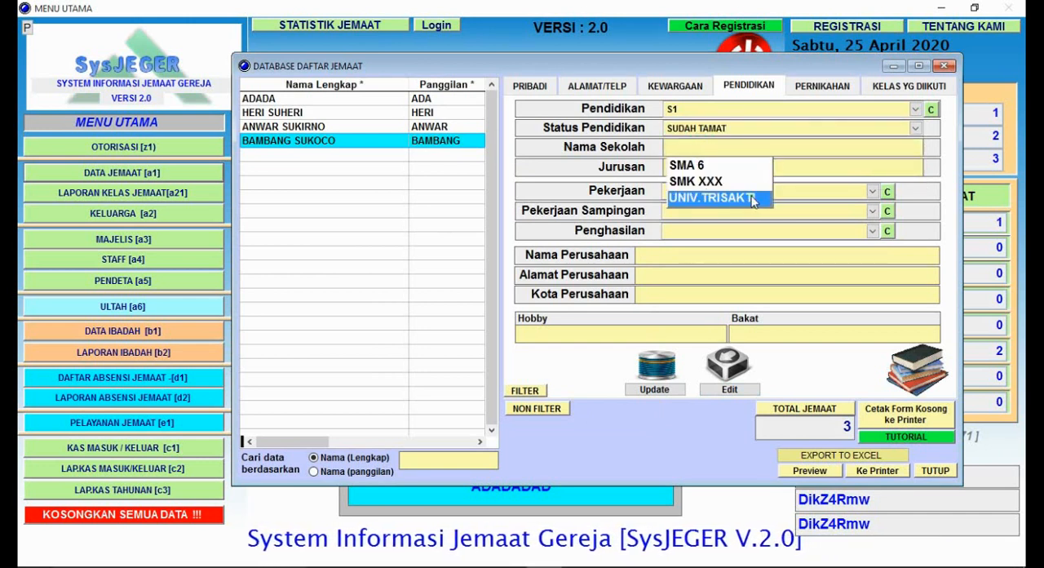
{"action": "left_click", "coordinate": [781, 144]}
{"action": "type", "text": "UNIV."}
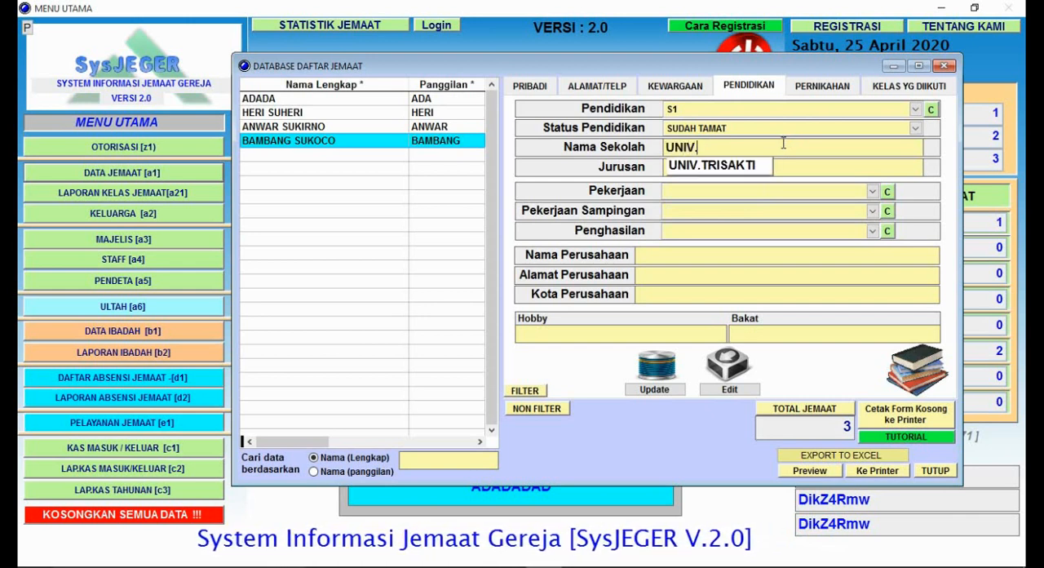
{"action": "type", "text": "NEGERI"}
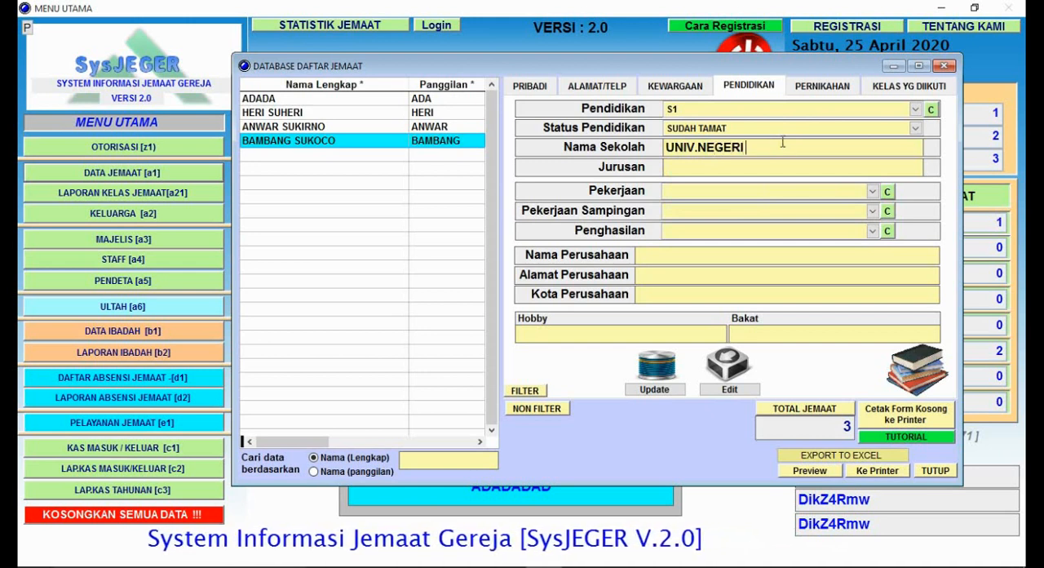
{"action": "left_click", "coordinate": [752, 168]}
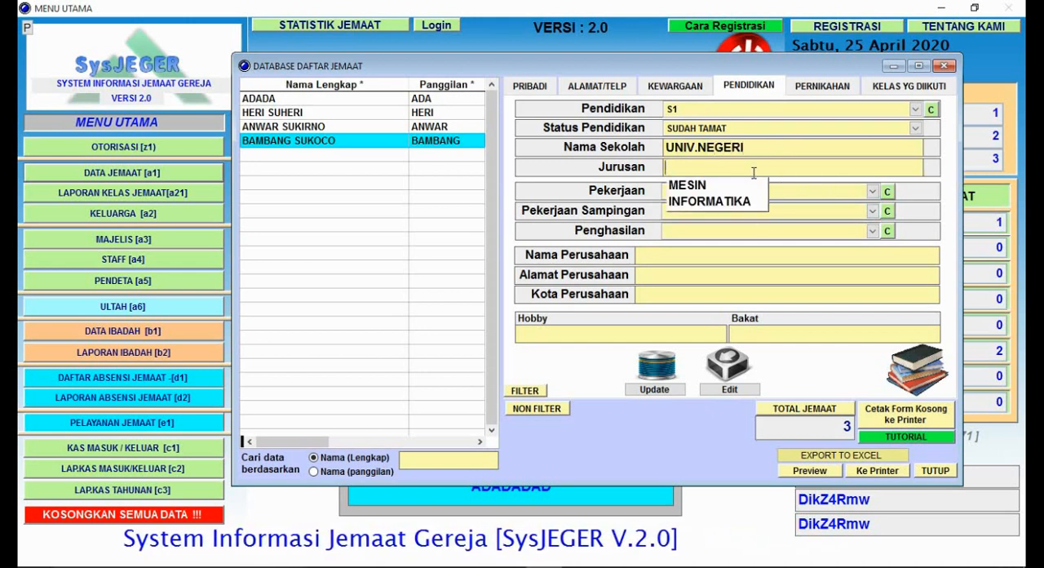
{"action": "type", "text": "MANAGEMENT"}
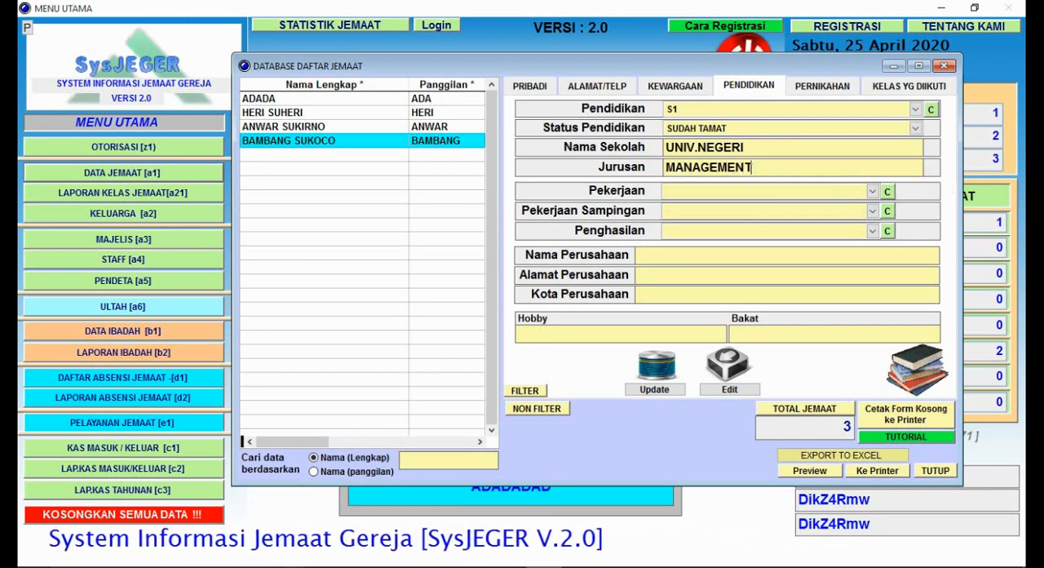
{"action": "key", "text": "Tab"}
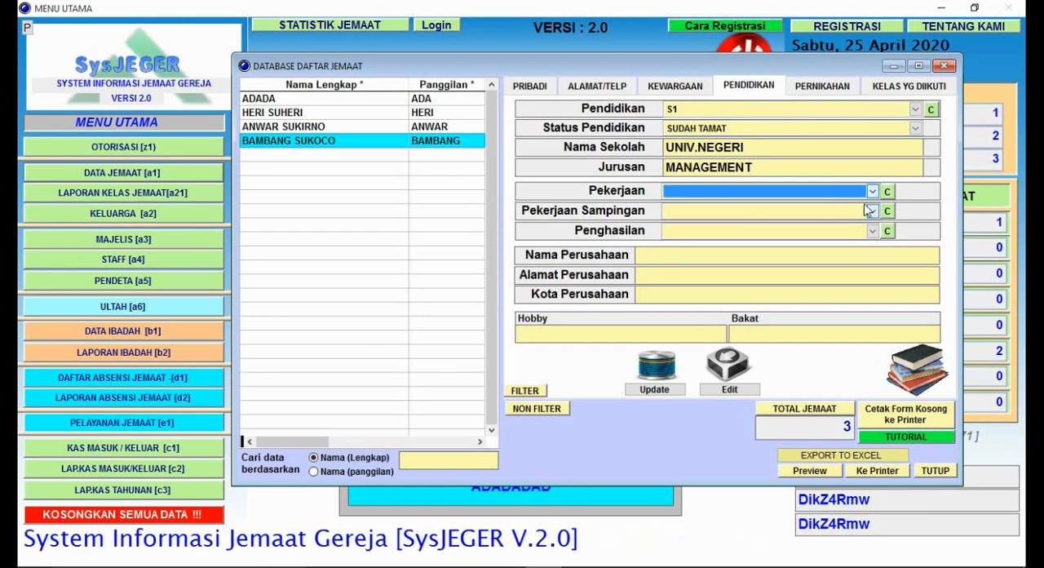
Step: Open the list of occupations for Pekerjaan and add WIRASWASTA to it
{"action": "left_click", "coordinate": [888, 191]}
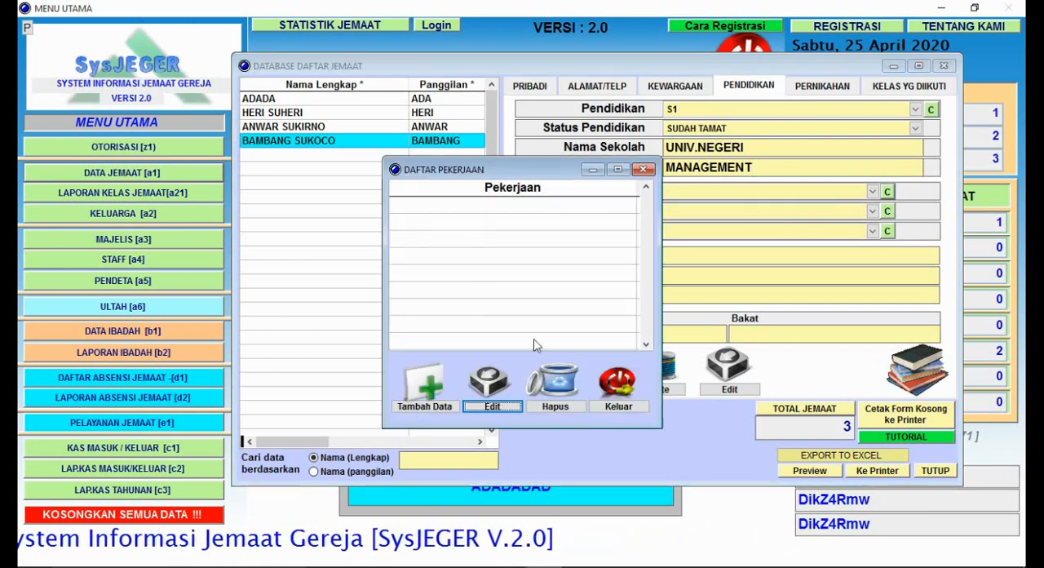
{"action": "left_click", "coordinate": [419, 409]}
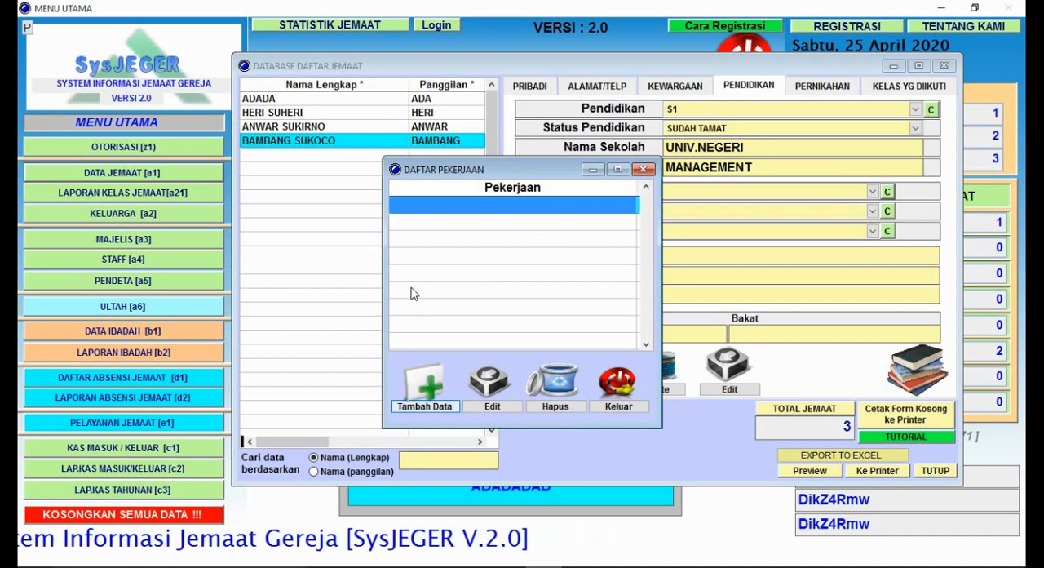
{"action": "type", "text": "WIRASWASRA"}
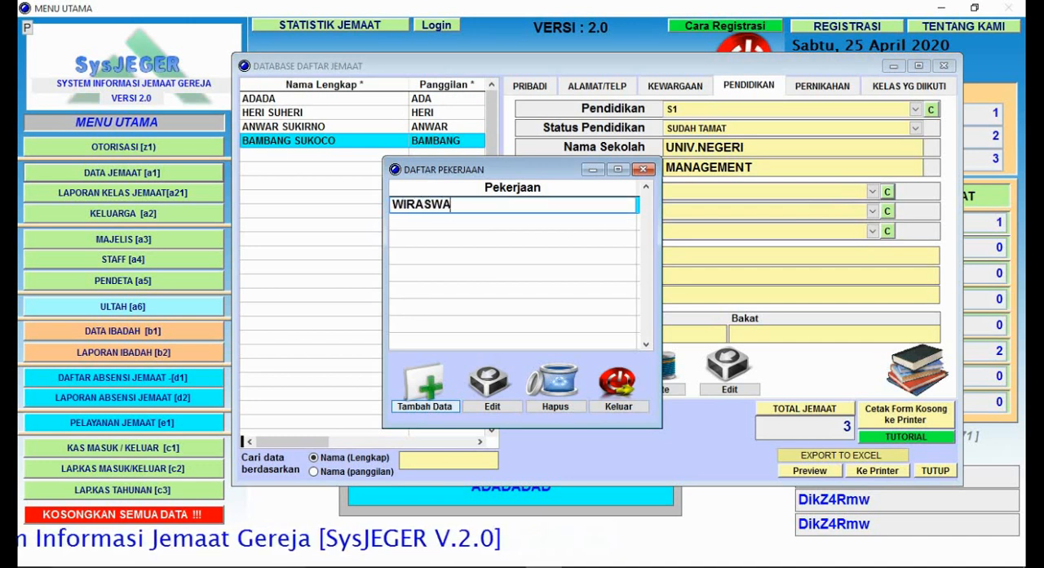
{"action": "key", "text": "BackSpace"}
{"action": "key", "text": "BackSpace"}
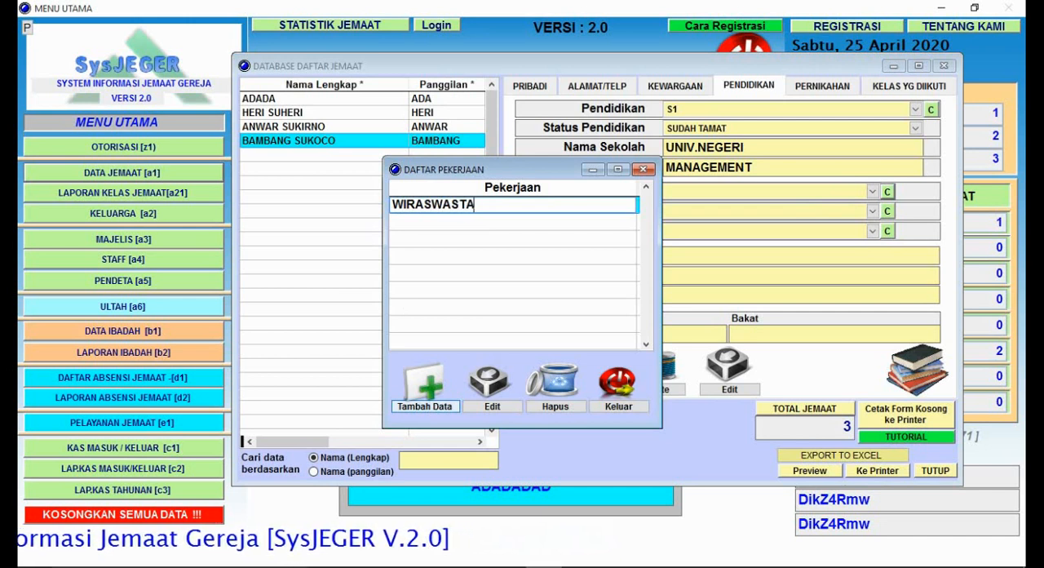
Step: Add BURUH and PNS to the list of occupations and close the list
{"action": "left_click", "coordinate": [445, 408]}
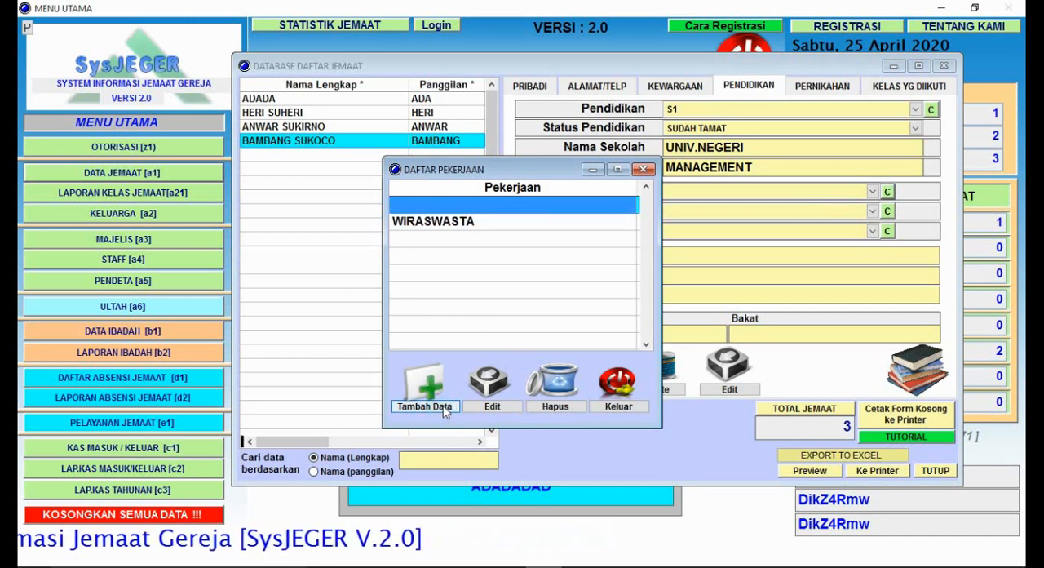
{"action": "type", "text": "BURUH"}
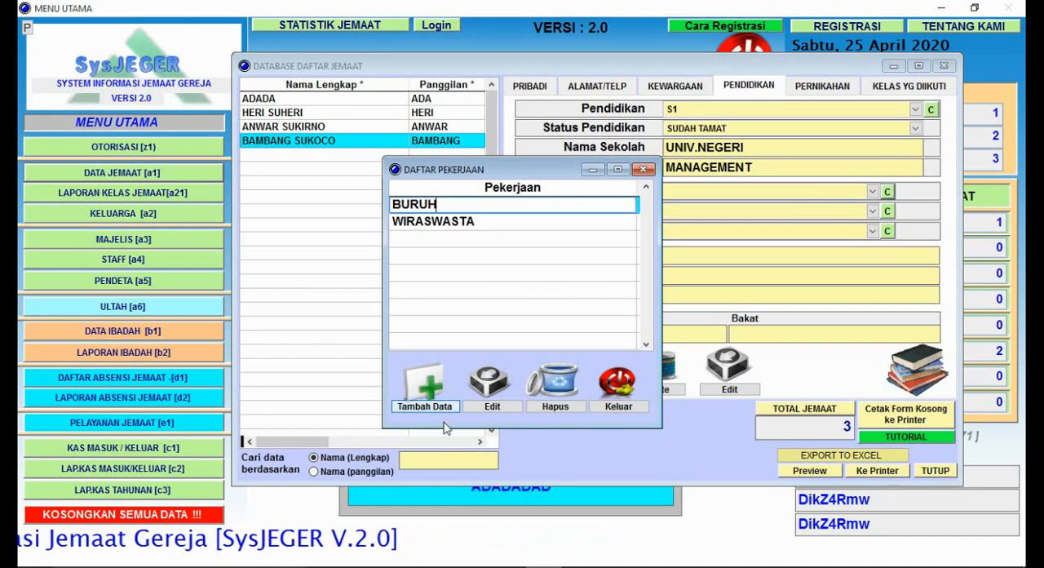
{"action": "left_click", "coordinate": [444, 408]}
{"action": "type", "text": "PNS"}
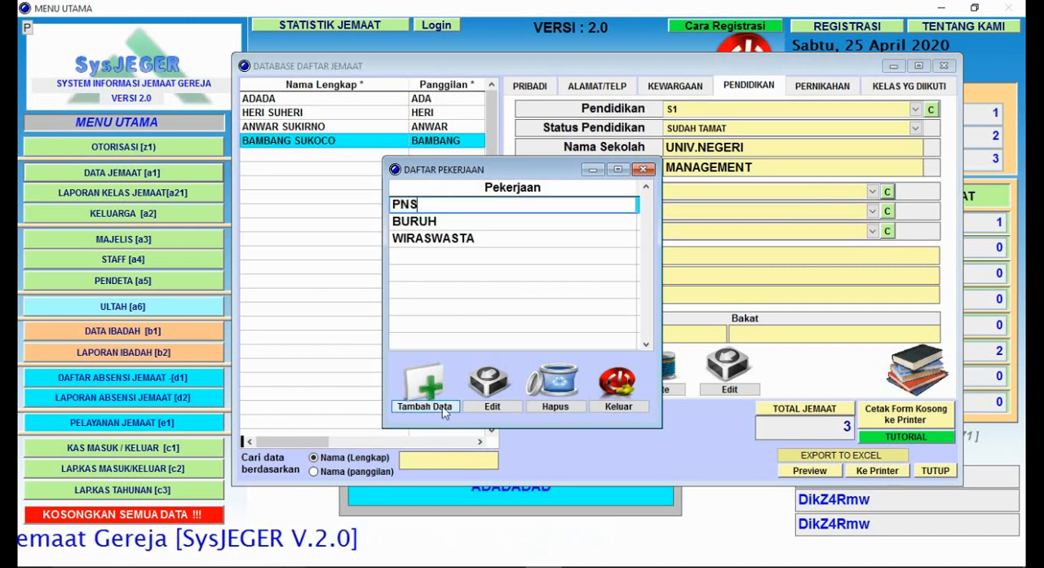
{"action": "left_click", "coordinate": [425, 224]}
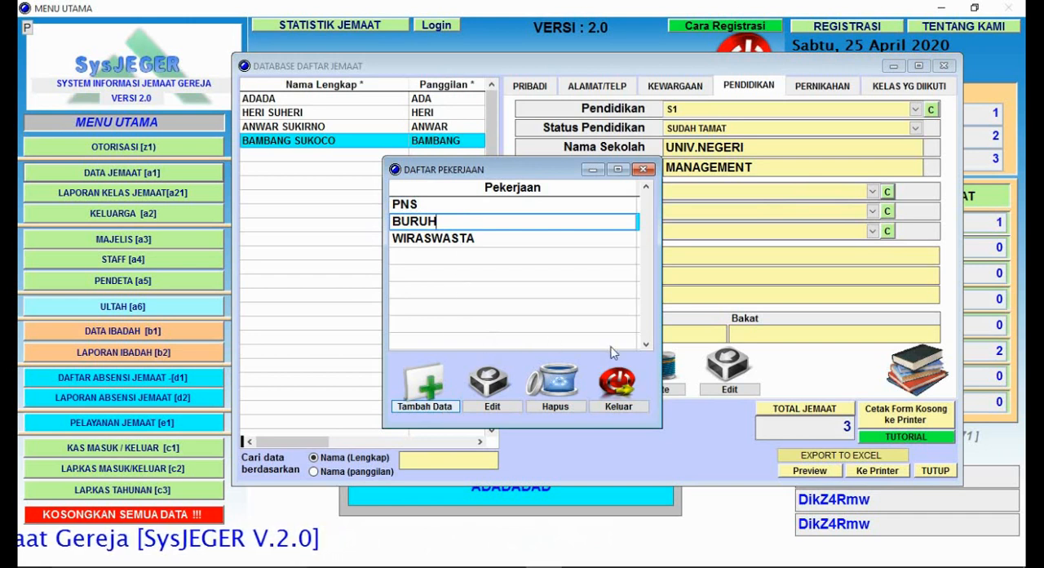
{"action": "left_click", "coordinate": [641, 410]}
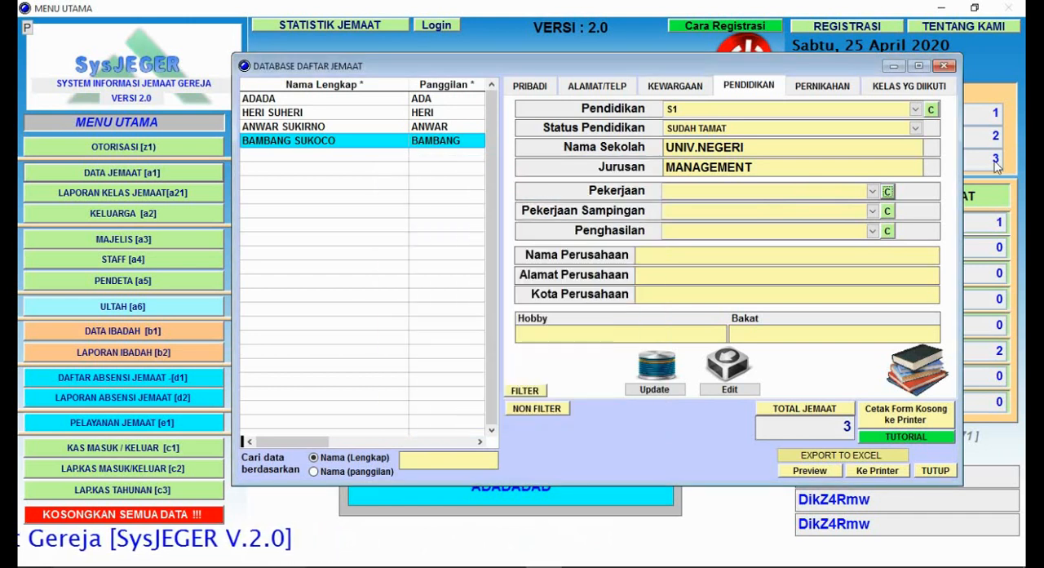
Step: Set the member's Pekerjaan to WIRASWASTA
{"action": "left_click", "coordinate": [873, 193]}
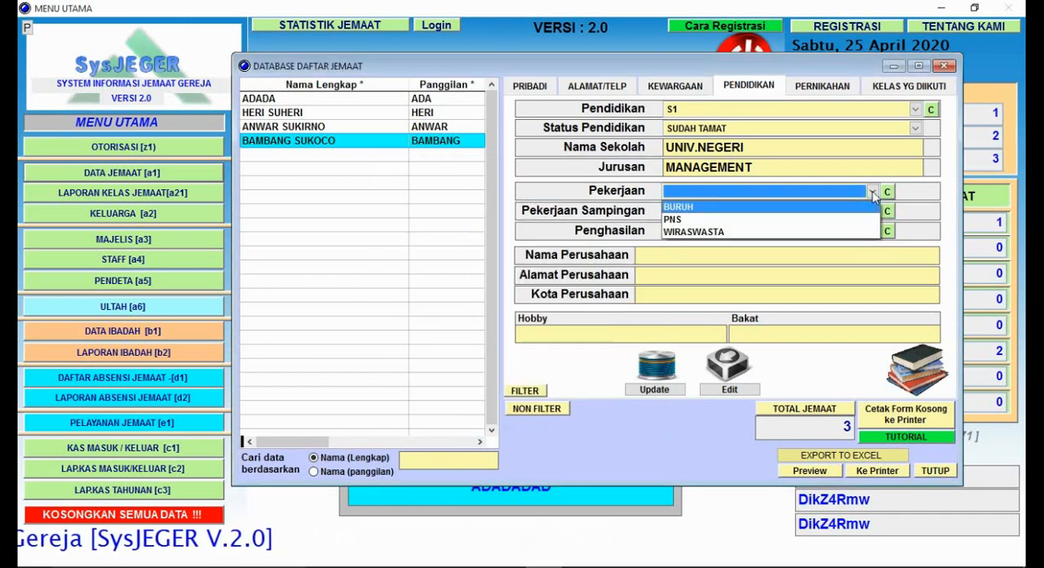
{"action": "left_click", "coordinate": [759, 231]}
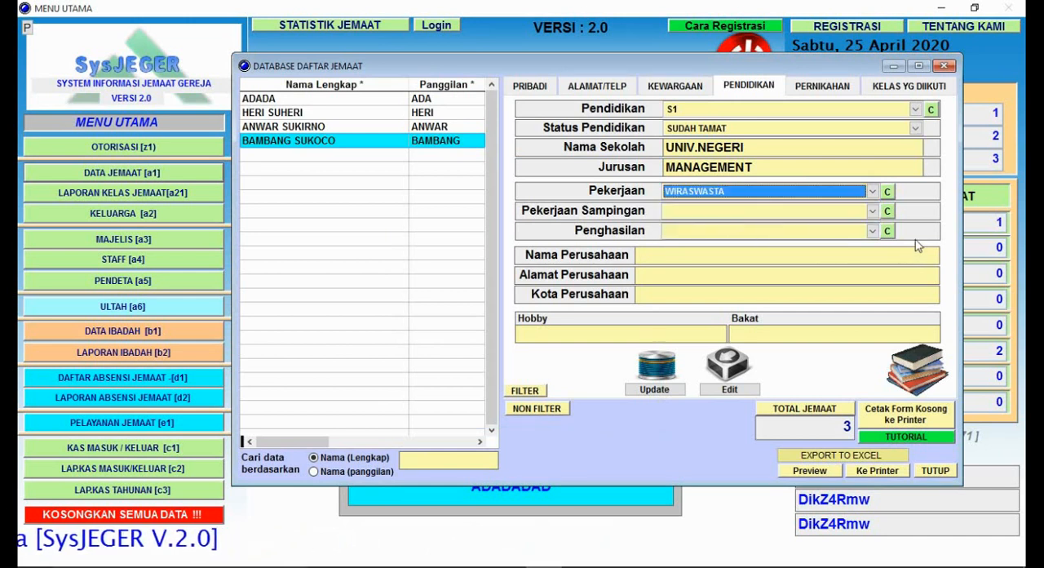
{"action": "left_click", "coordinate": [873, 212]}
{"action": "left_click", "coordinate": [873, 211]}
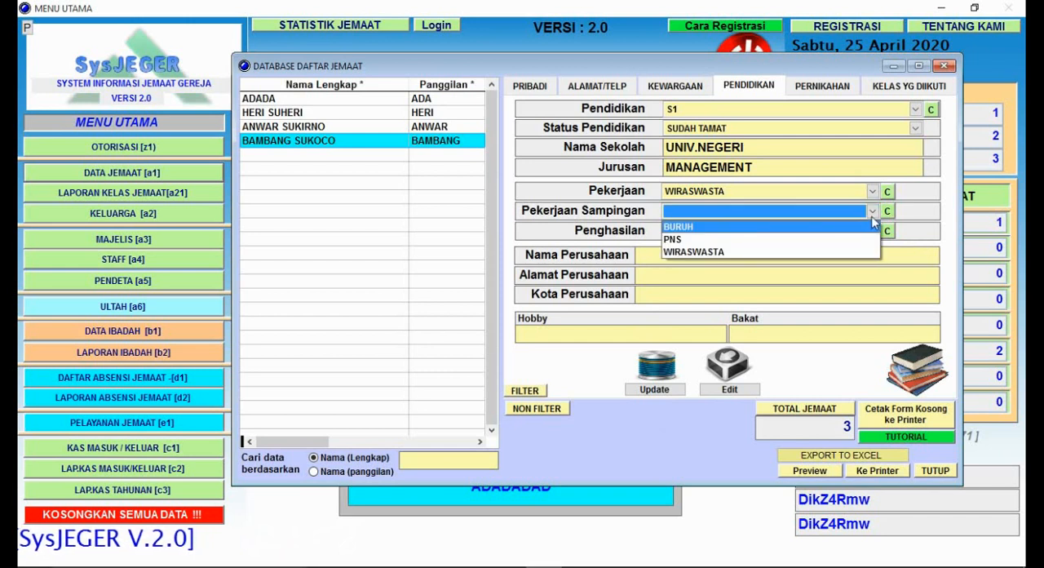
{"action": "left_click", "coordinate": [874, 213]}
{"action": "left_click", "coordinate": [873, 212]}
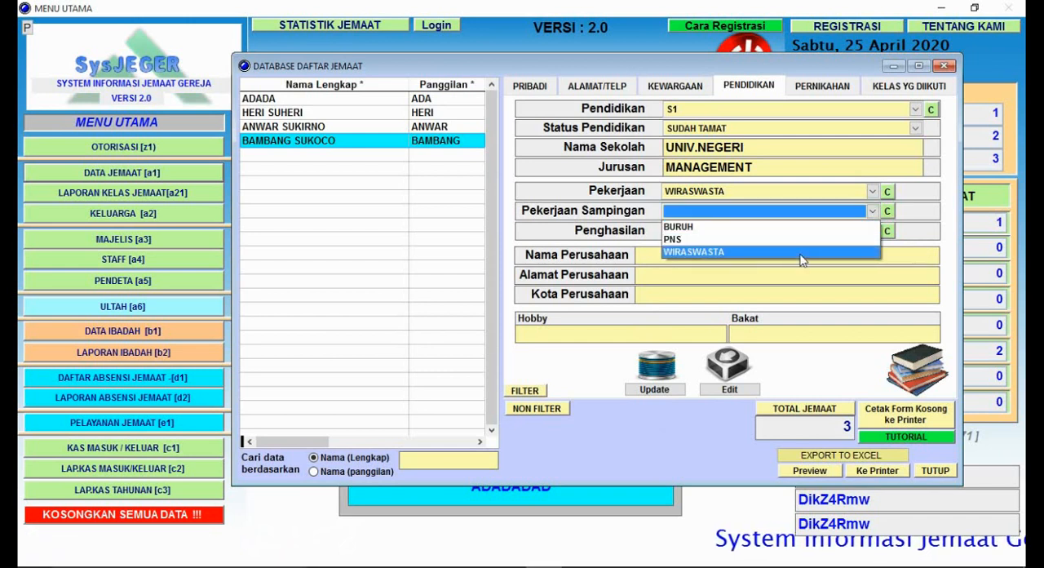
{"action": "left_click", "coordinate": [803, 215]}
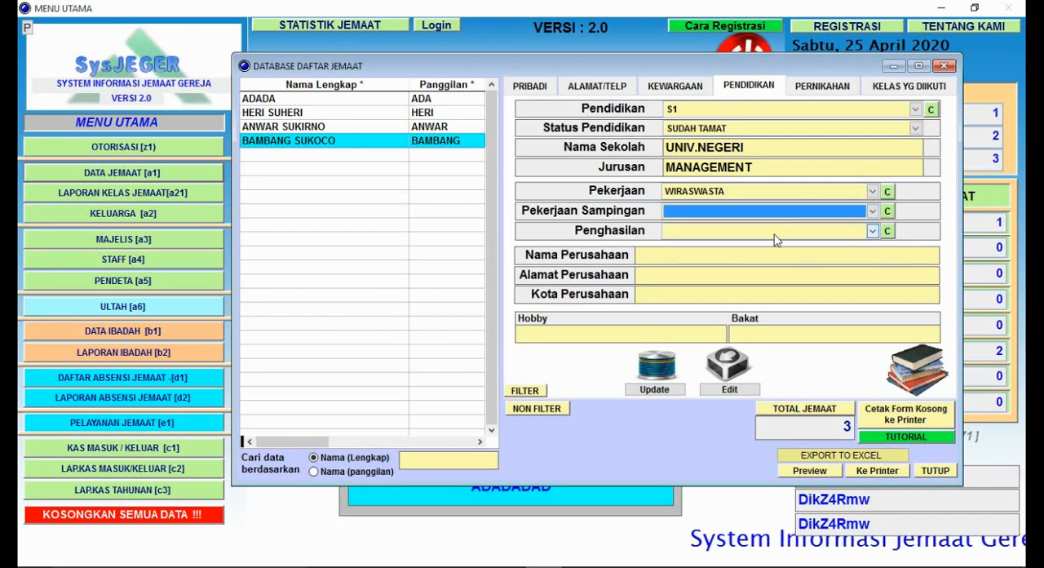
Step: Open the list of income ranges for Penghasilan and add the range 500- 1500.000
{"action": "left_click", "coordinate": [886, 233]}
{"action": "left_click", "coordinate": [888, 234]}
{"action": "left_click", "coordinate": [882, 232]}
{"action": "left_click", "coordinate": [887, 232]}
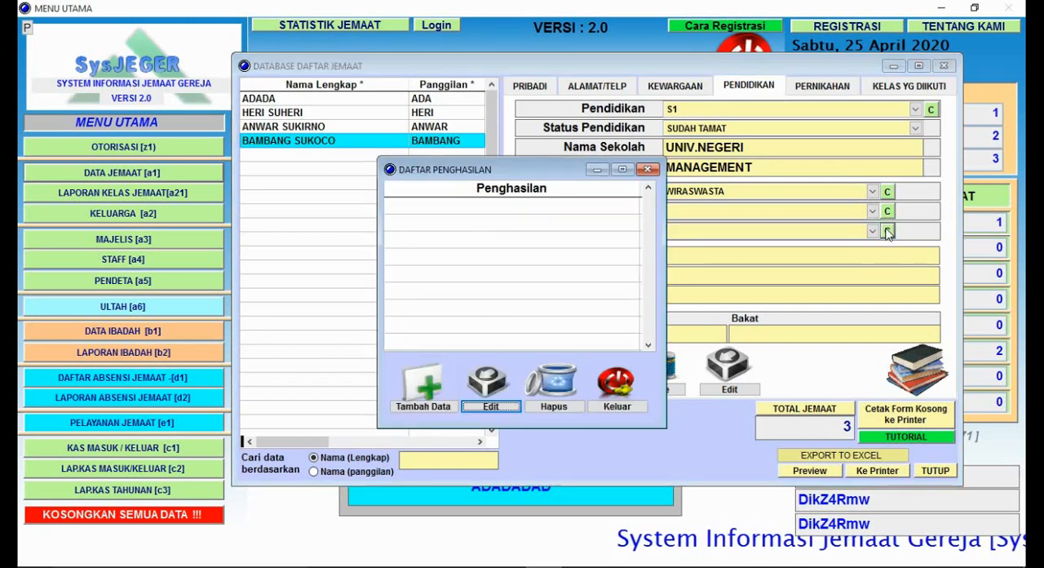
{"action": "left_click", "coordinate": [446, 408]}
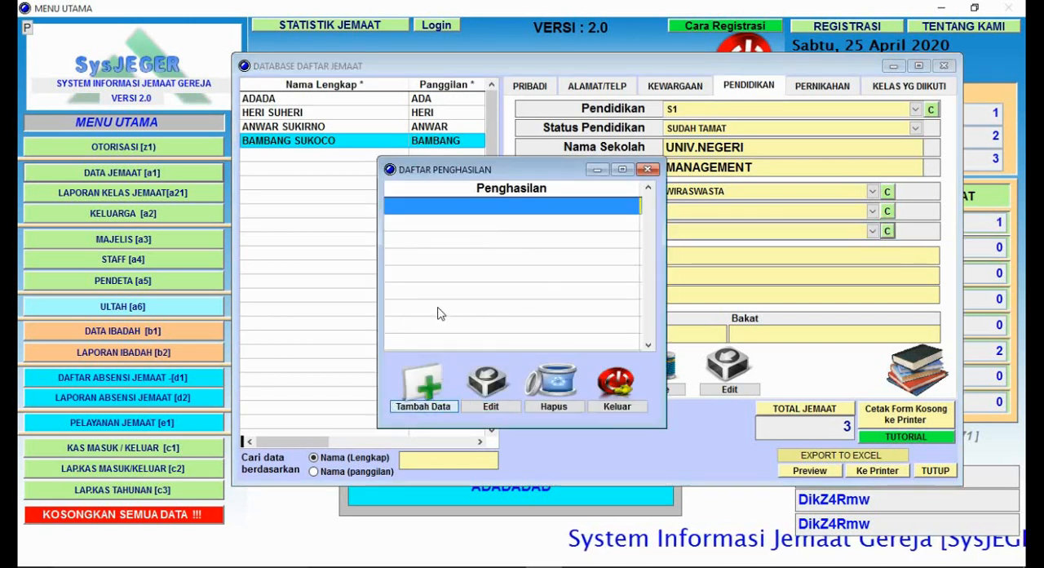
{"action": "type", "text": "500- 15"}
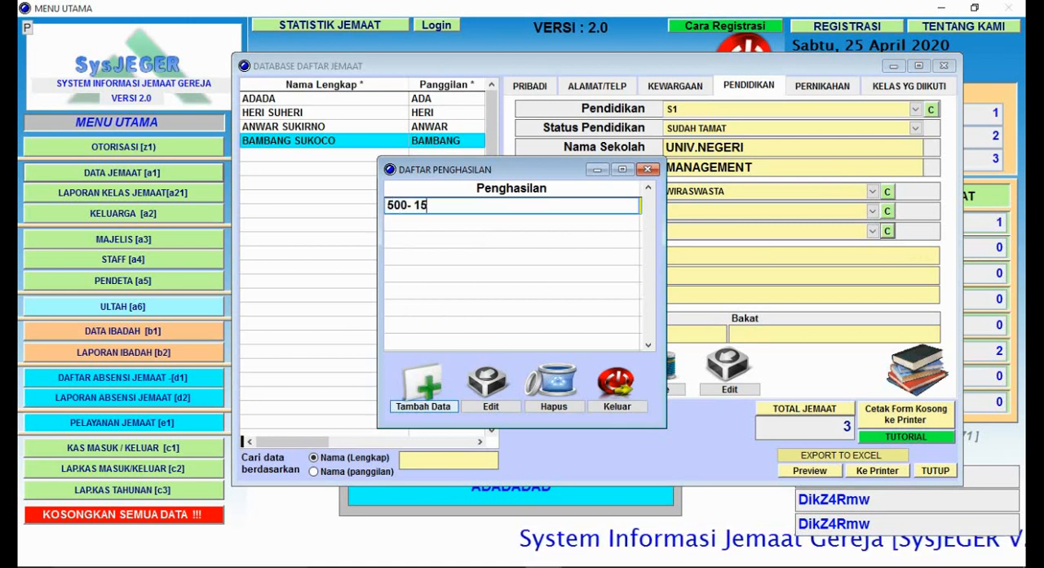
{"action": "type", "text": "00.00"}
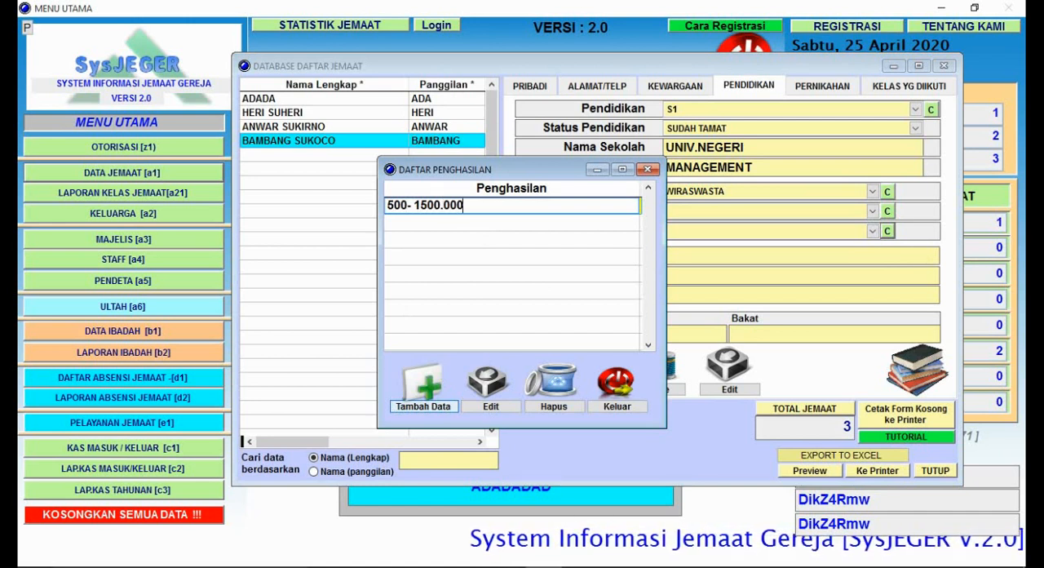
{"action": "key", "text": "Return"}
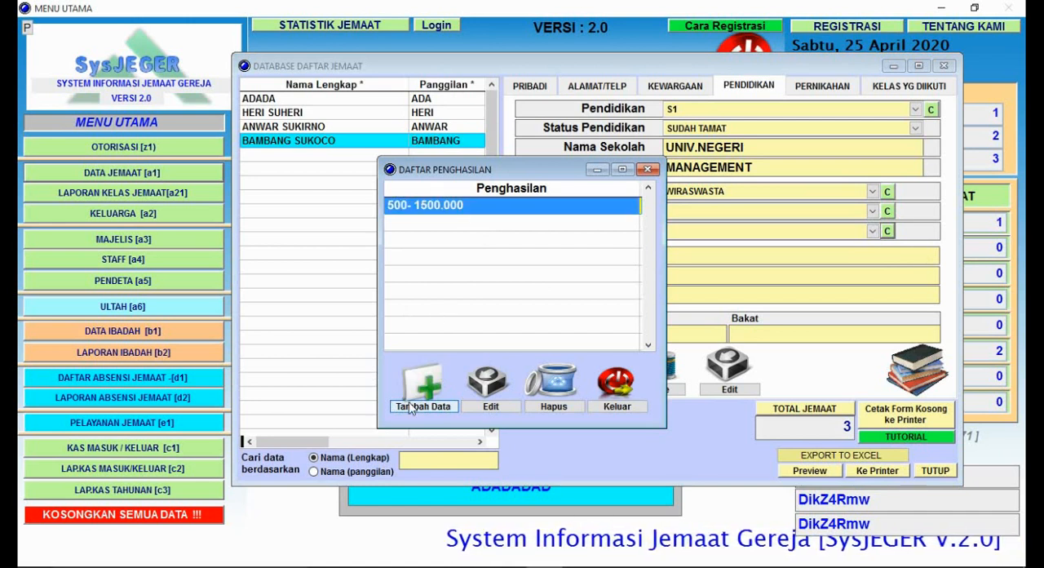
Step: Add the range 1.501.000- 2.000.000 to the Penghasilan list
{"action": "left_click", "coordinate": [412, 404]}
{"action": "type", "text": "1"}
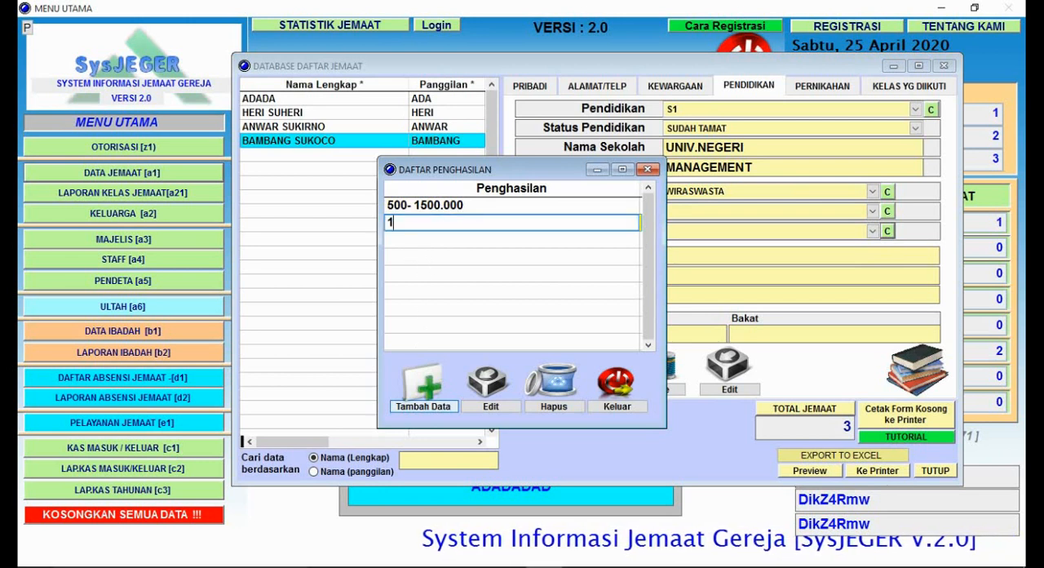
{"action": "type", "text": ".501.000- 2"}
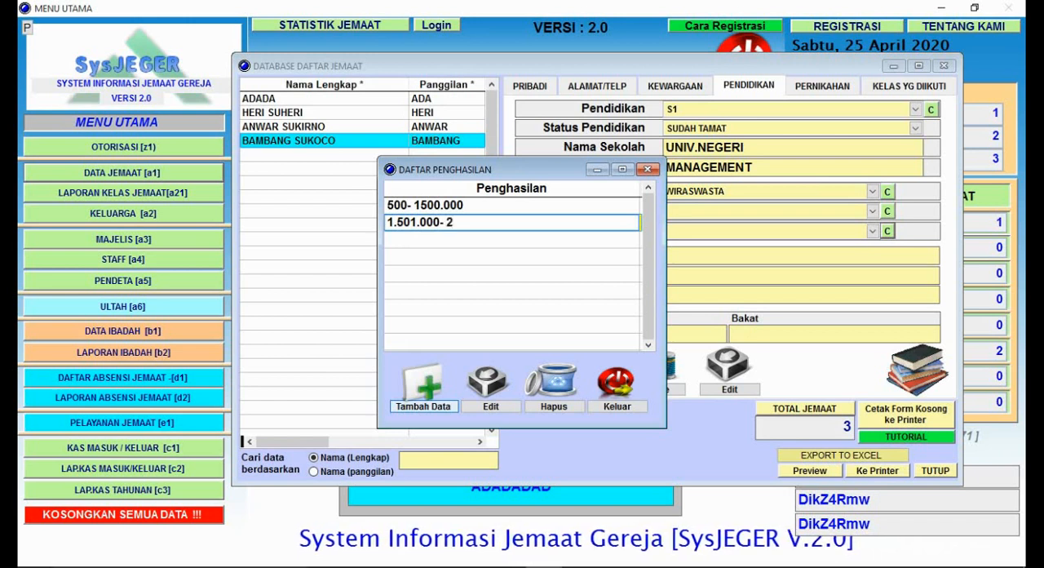
{"action": "type", "text": ".000.000"}
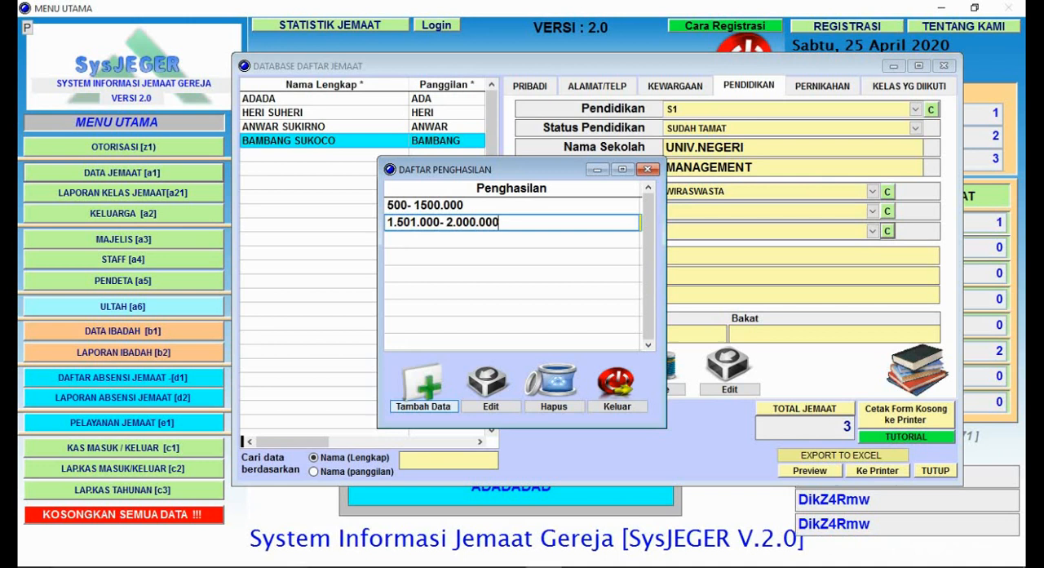
{"action": "key", "text": "Return"}
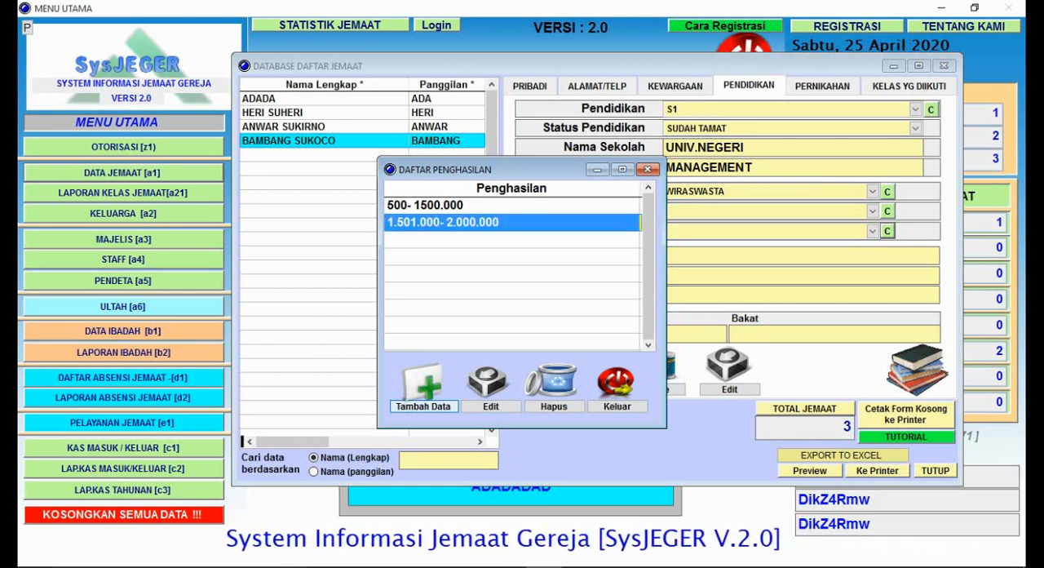
Step: Add the range 2.000.001-4.500.000 to the Penghasilan list
{"action": "left_click", "coordinate": [444, 406]}
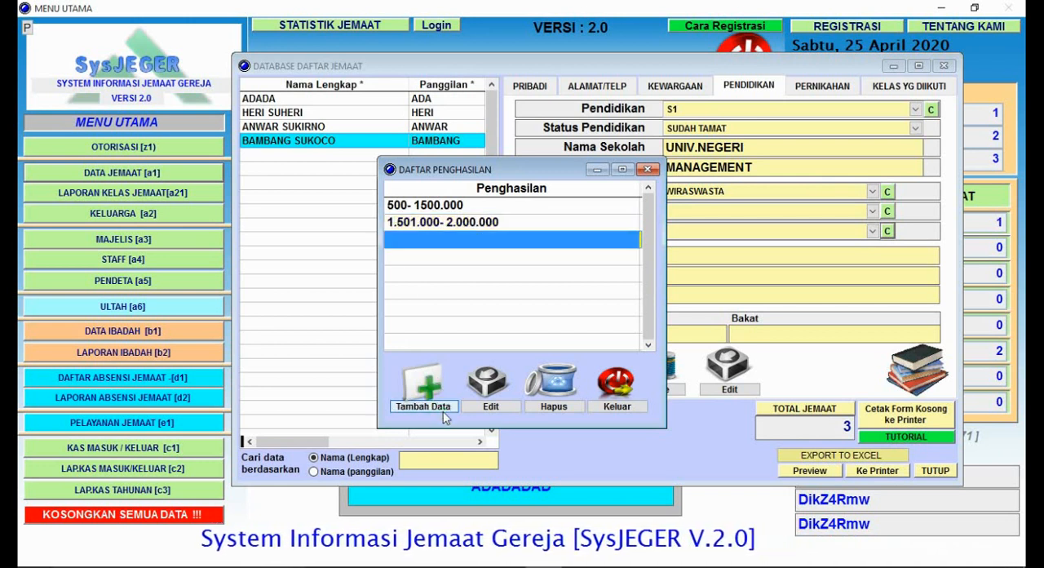
{"action": "type", "text": "200"}
{"action": "key", "text": "BackSpace"}
{"action": "key", "text": "BackSpace"}
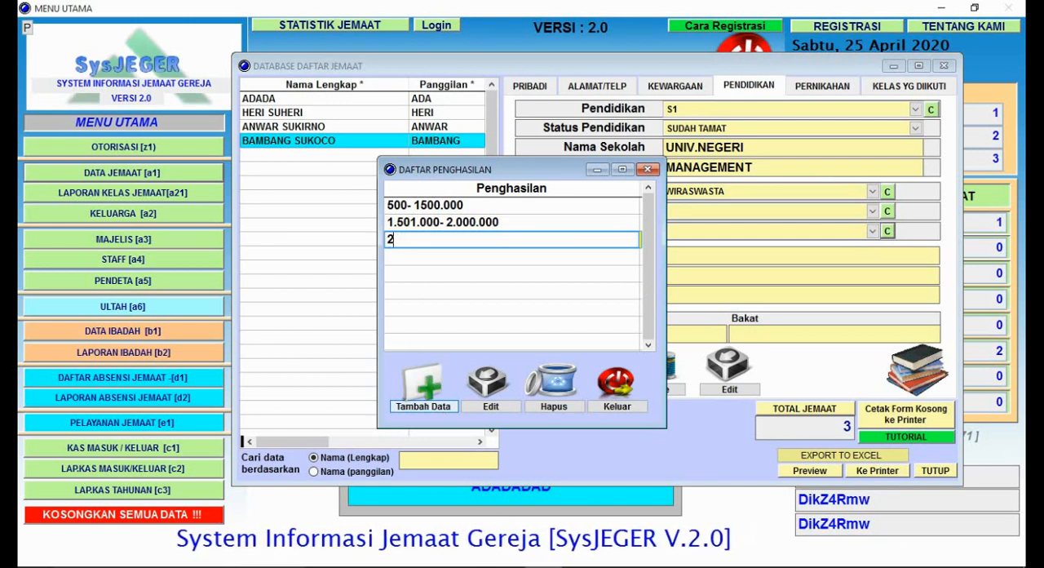
{"action": "type", "text": ".000"}
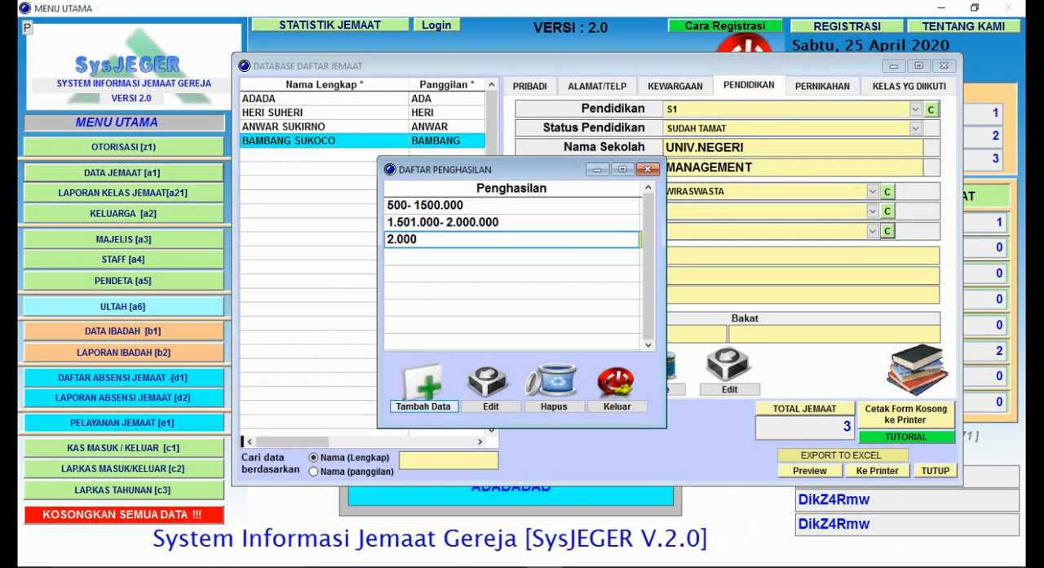
{"action": "type", "text": ".001-4.500.000"}
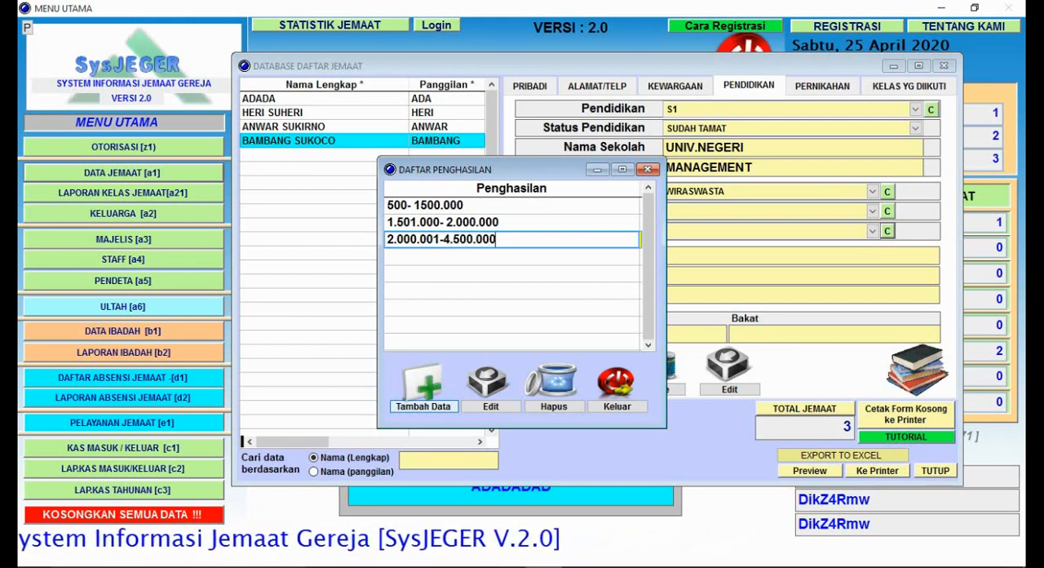
Step: Add the range >4.500.000 to the Penghasilan list
{"action": "left_click", "coordinate": [450, 415]}
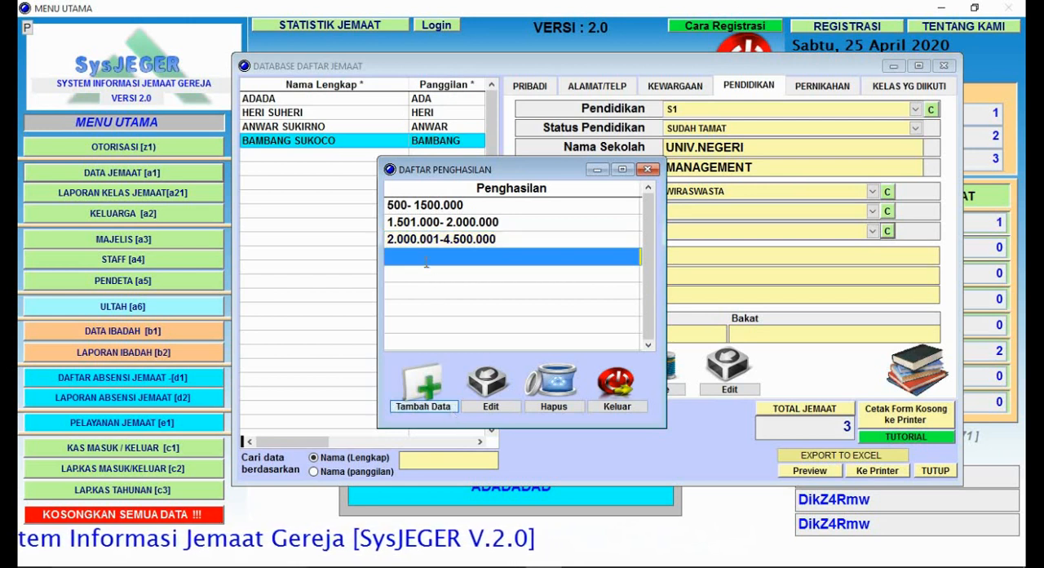
{"action": "type", "text": ">"}
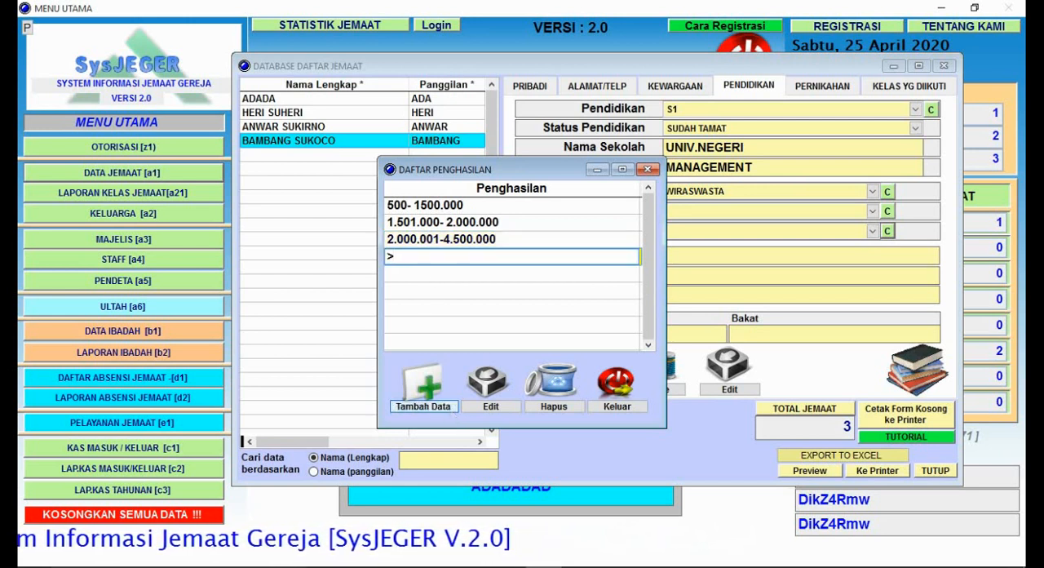
{"action": "type", "text": "5"}
{"action": "key", "text": "BackSpace"}
{"action": "type", "text": "4.500.000"}
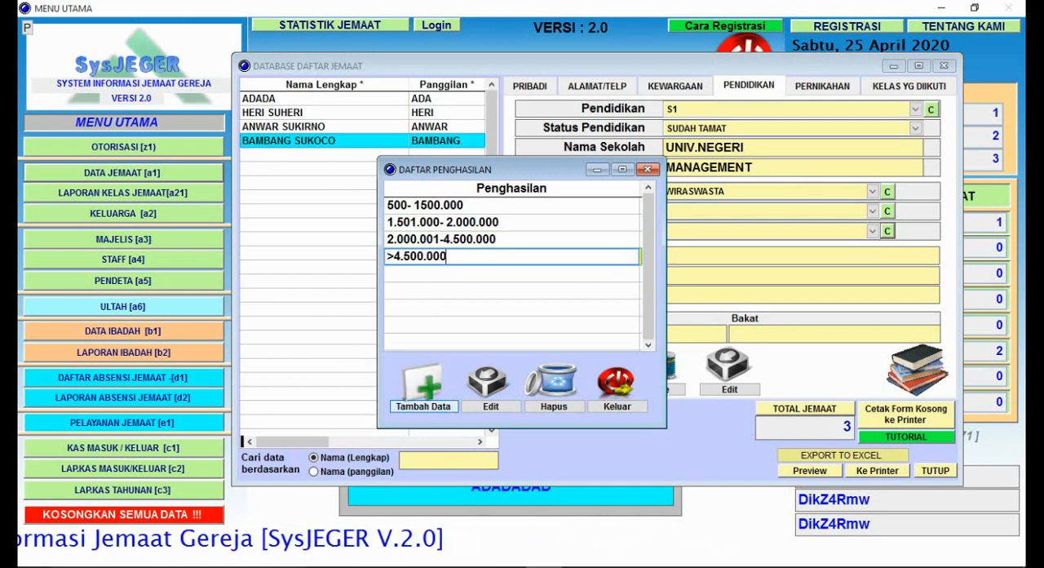
{"action": "key", "text": "Return"}
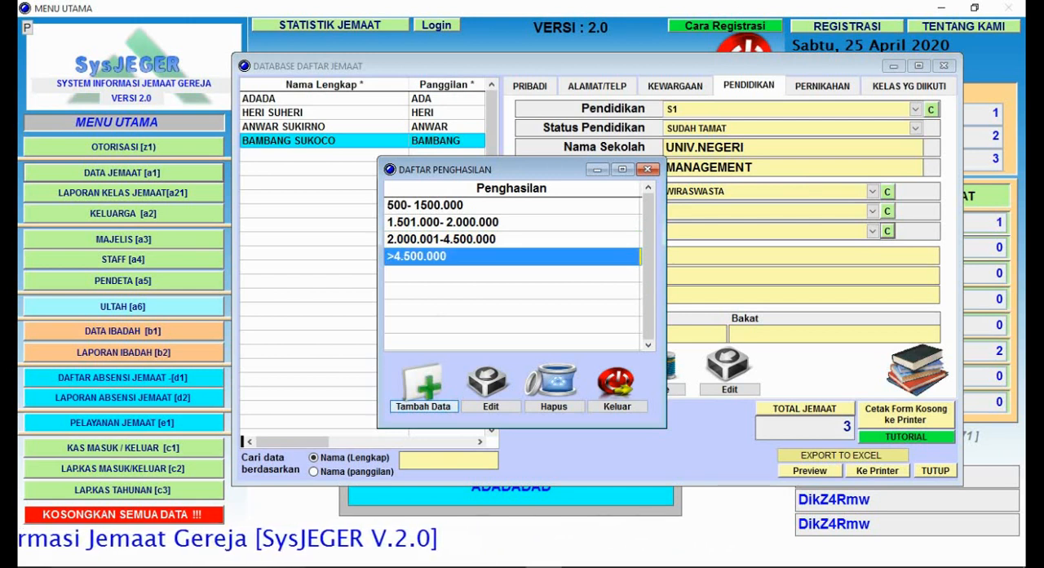
Step: Check the income ranges, close their list, and set the member's Penghasilan to >4.500.000
{"action": "left_click", "coordinate": [490, 239]}
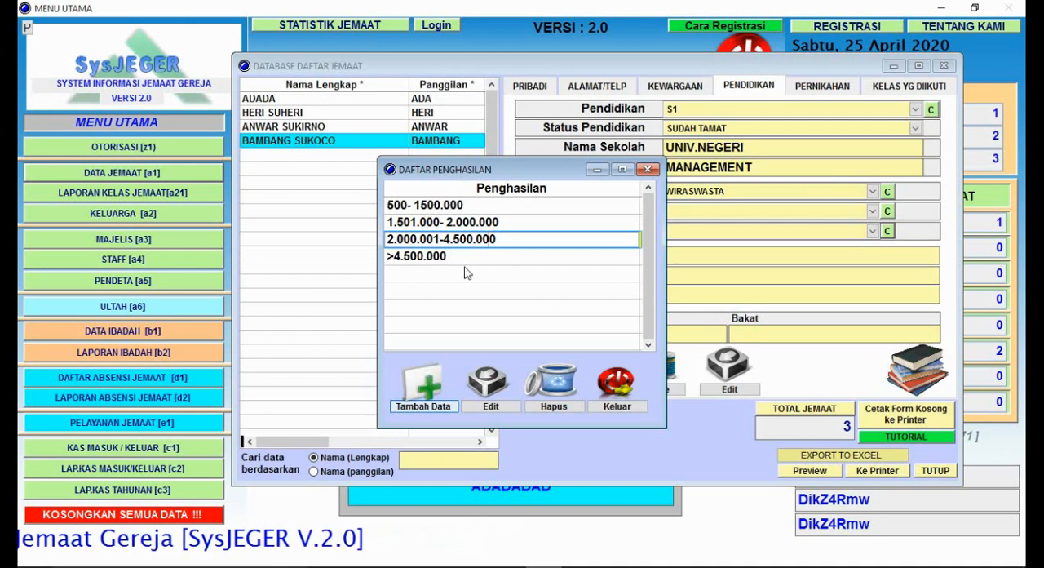
{"action": "left_click", "coordinate": [496, 256]}
{"action": "left_click", "coordinate": [502, 241]}
{"action": "left_click", "coordinate": [502, 222]}
{"action": "left_click", "coordinate": [504, 206]}
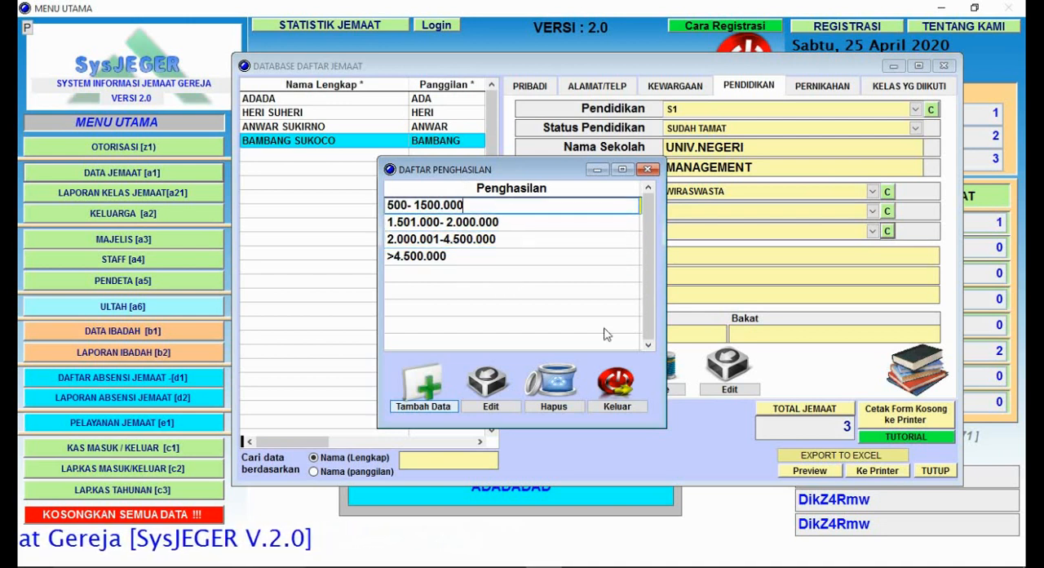
{"action": "left_click", "coordinate": [632, 405]}
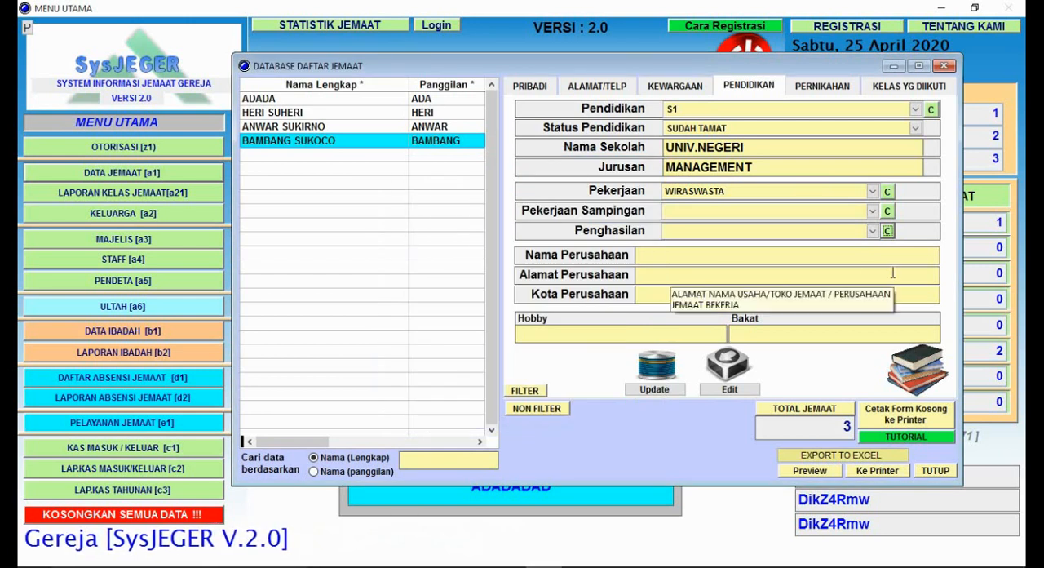
{"action": "left_click", "coordinate": [872, 231]}
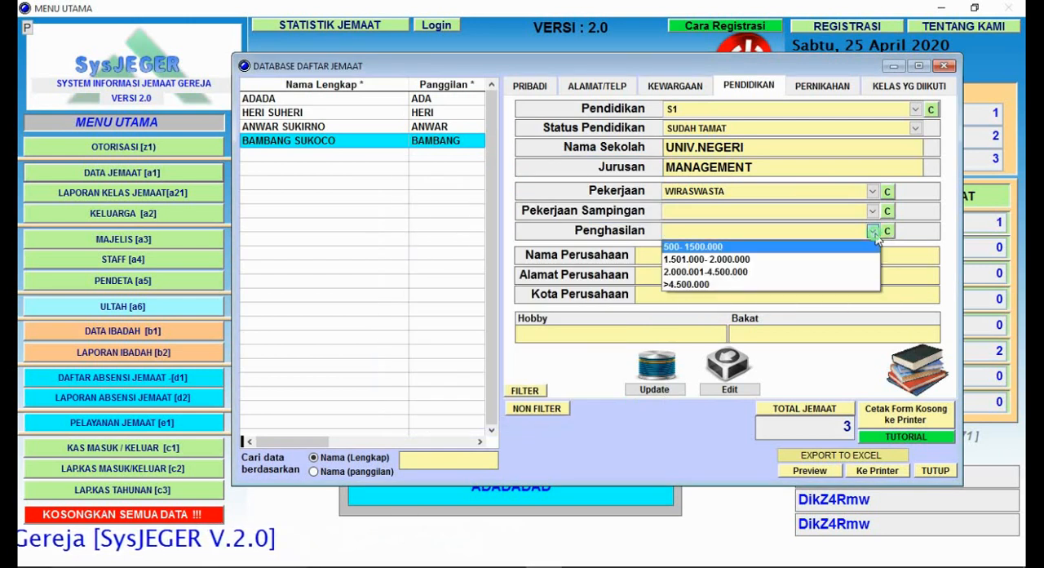
{"action": "left_click", "coordinate": [761, 285]}
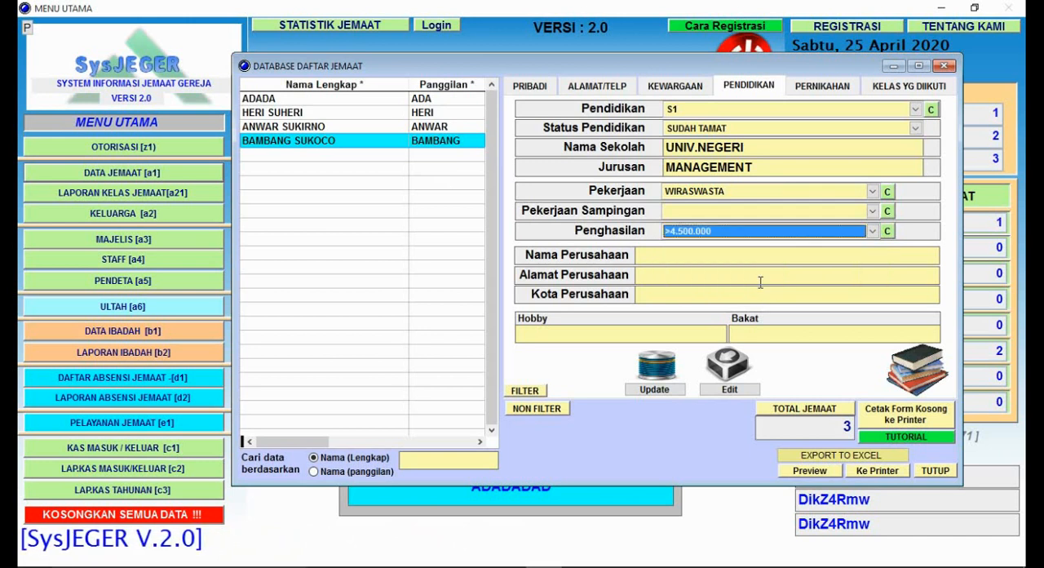
Step: Enter TOKO PUSAKA as the member's Nama Perusahaan
{"action": "left_click", "coordinate": [703, 261]}
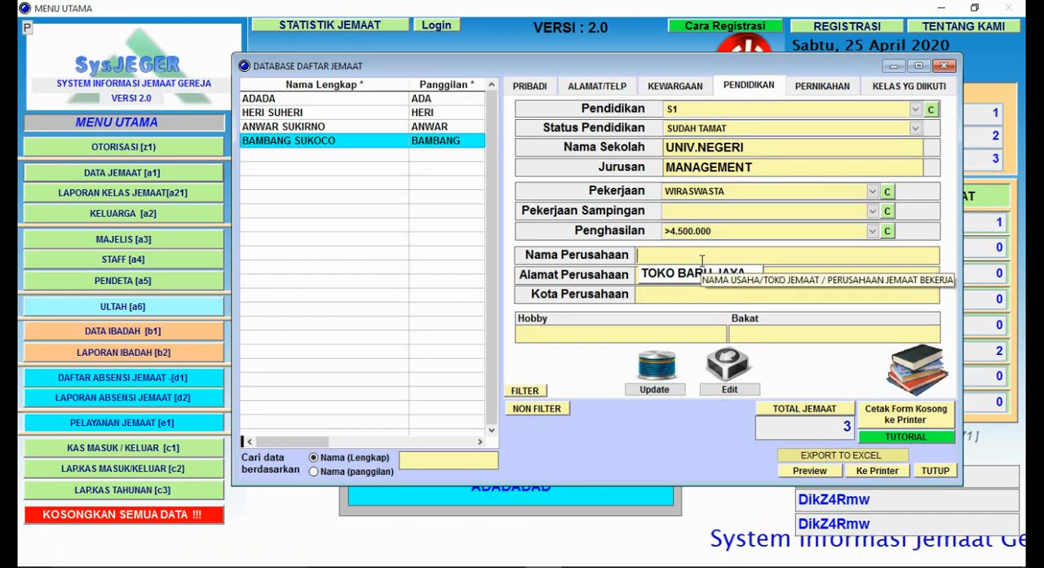
{"action": "type", "text": "TOKO"}
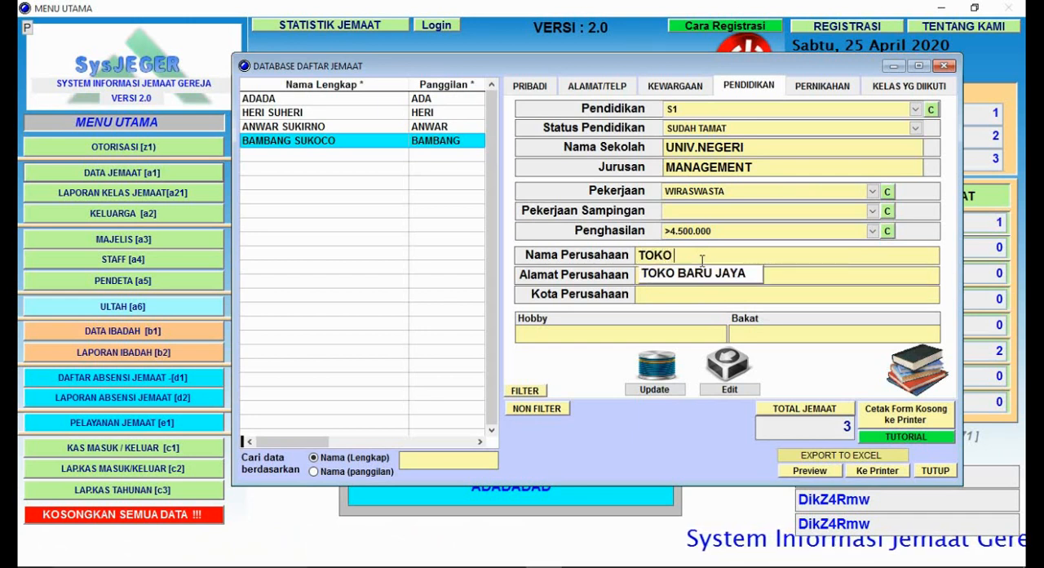
{"action": "type", "text": " PUSAL"}
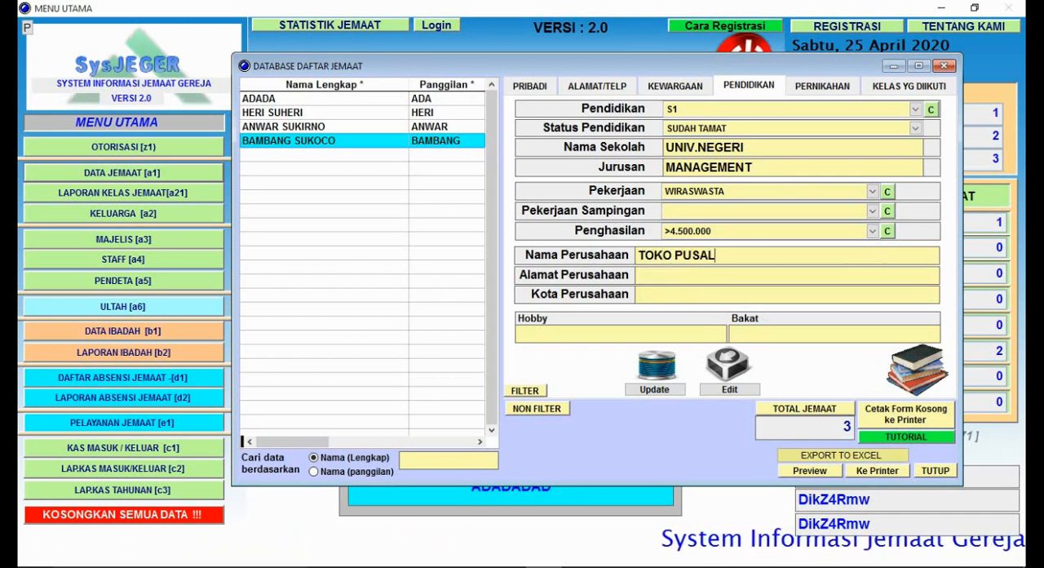
{"action": "key", "text": "BackSpace"}
{"action": "type", "text": "KA"}
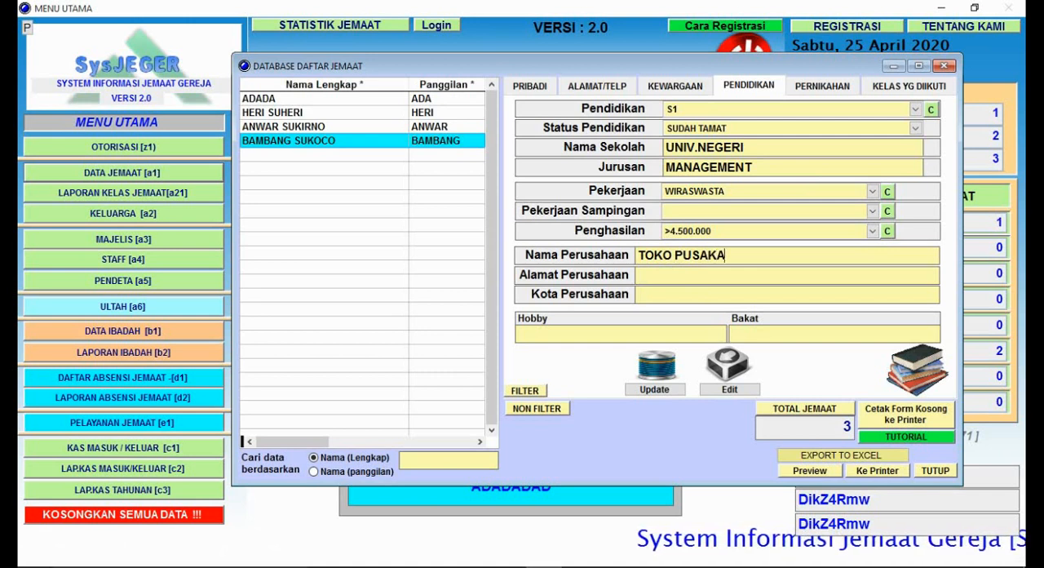
{"action": "type", "text": "JLK."}
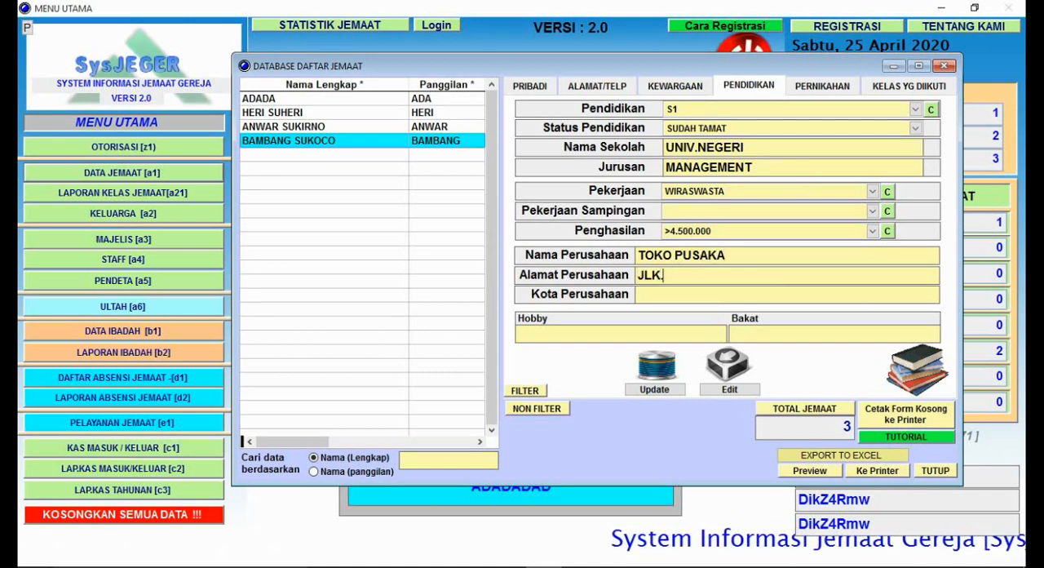
Step: Fill in the company's street address in Alamat Perusahaan and set Kota Perusahaan to BANDUNG
{"action": "key", "text": "BackSpace"}
{"action": "key", "text": "BackSpace"}
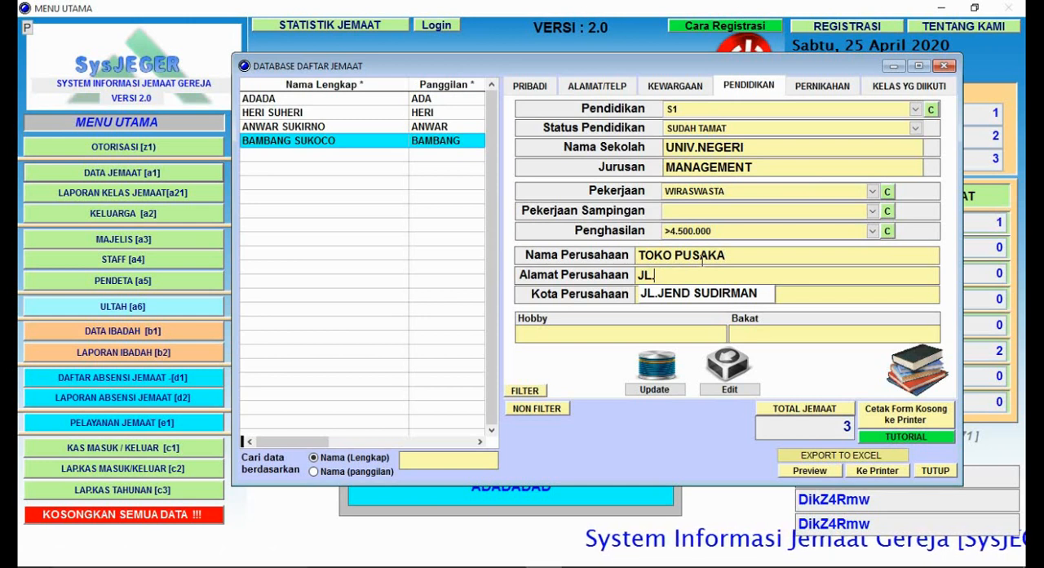
{"action": "type", "text": ".ABC 90"}
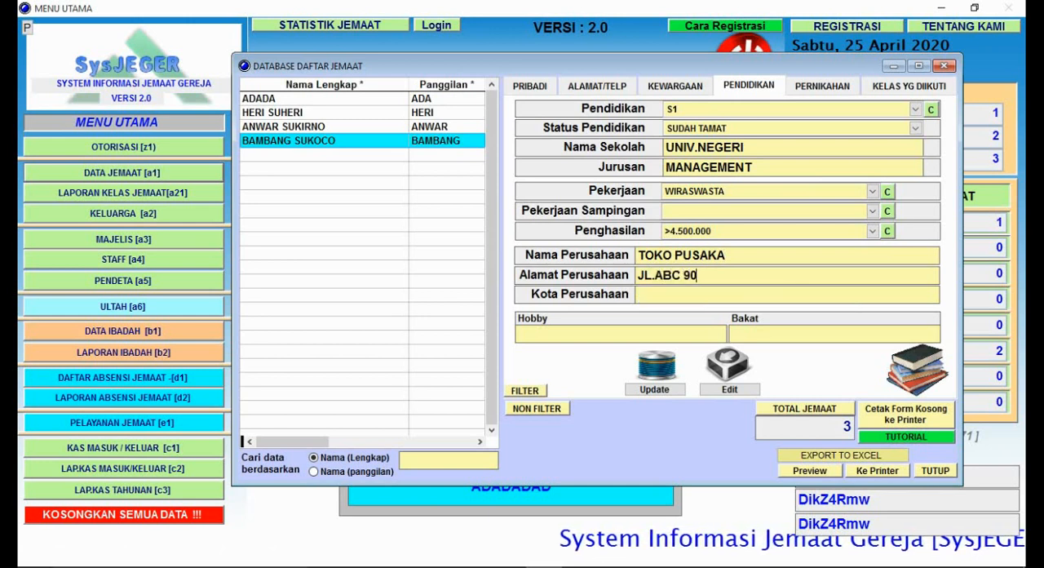
{"action": "key", "text": "Tab"}
{"action": "type", "text": "BAN"}
{"action": "type", "text": "UNG"}
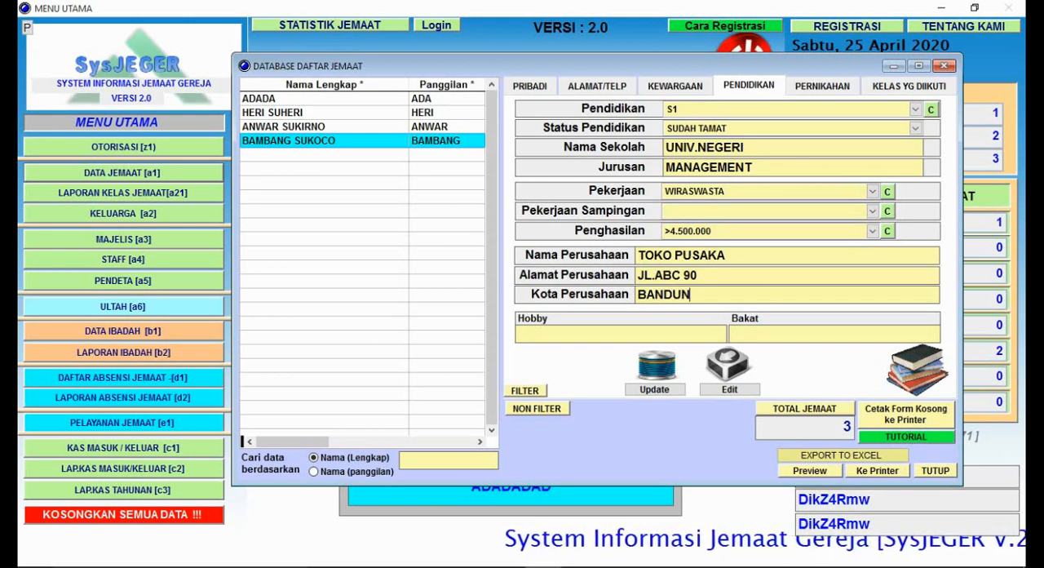
Step: Set the member's Hobby to the suggested entry BADMINTON
{"action": "left_click", "coordinate": [699, 334]}
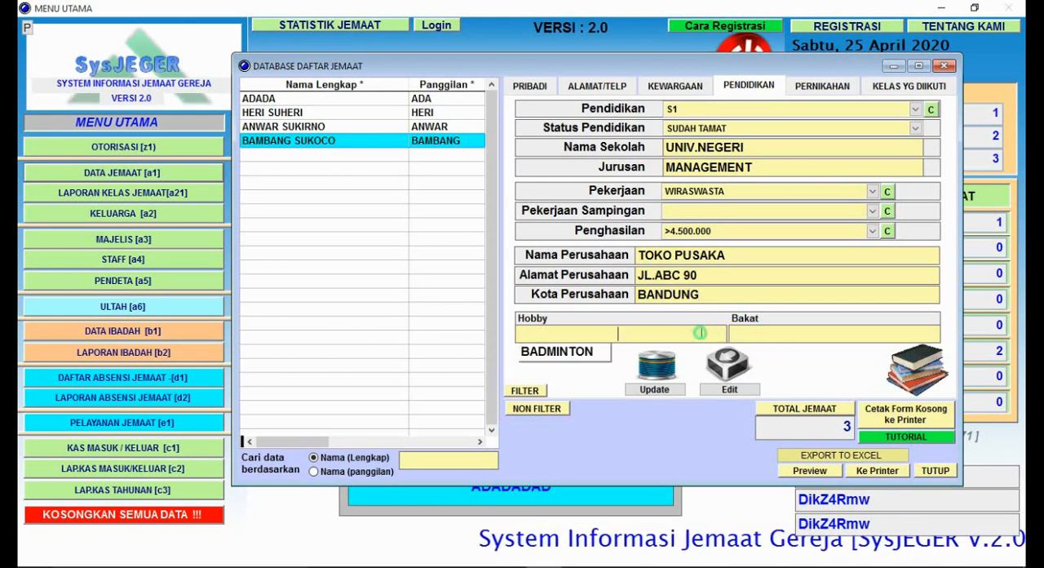
{"action": "left_click", "coordinate": [772, 333]}
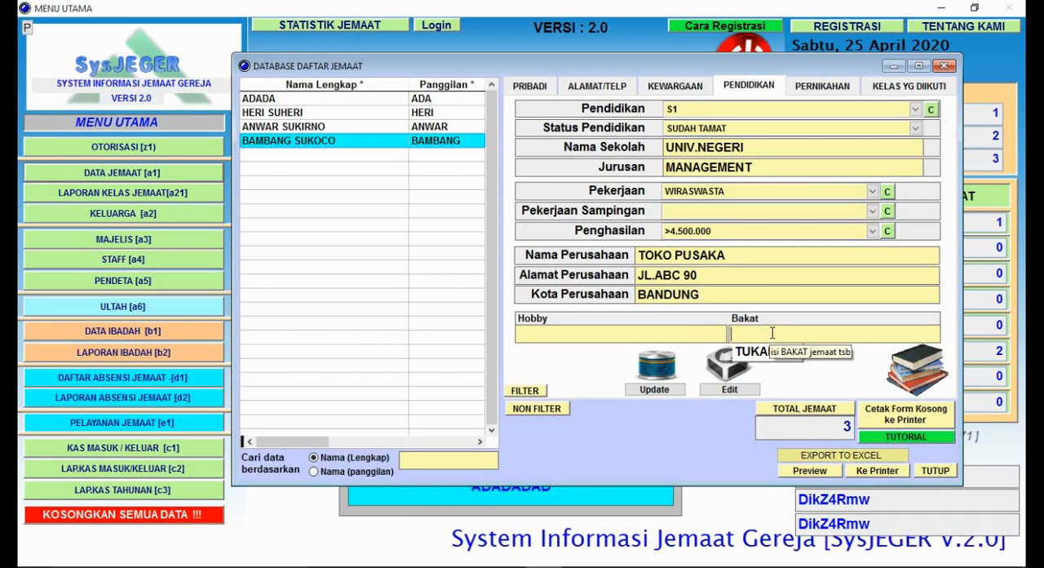
{"action": "left_click", "coordinate": [575, 334]}
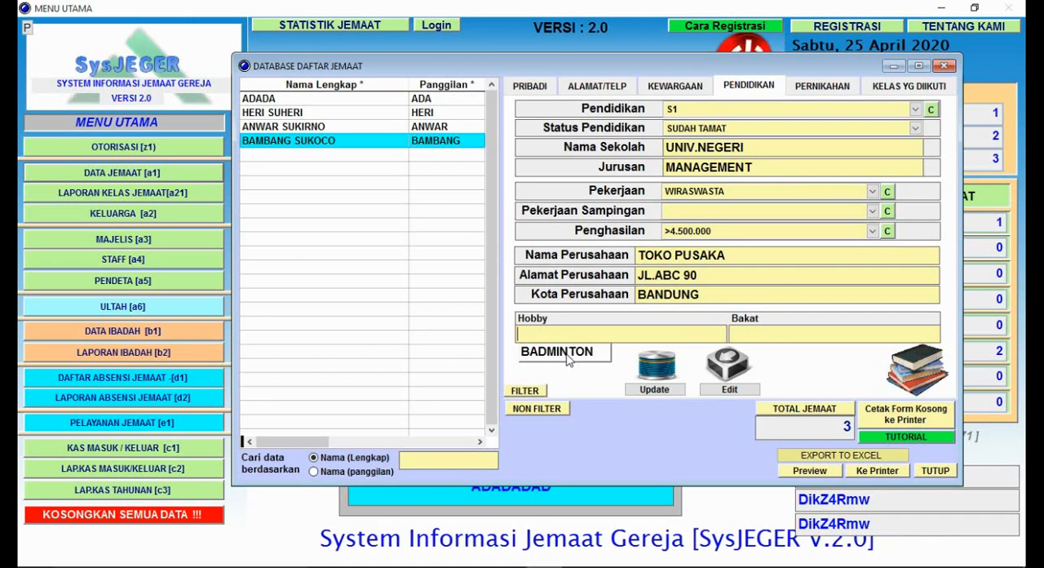
{"action": "key", "text": "Down"}
{"action": "left_click", "coordinate": [568, 359]}
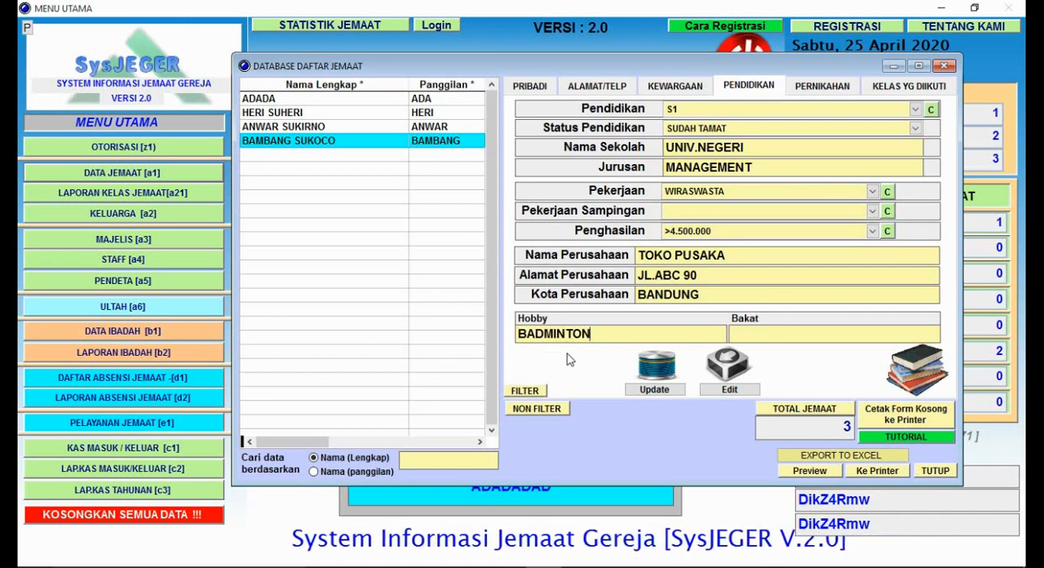
Step: Enter MELUKIS as the member's Bakat and save the education and occupation data
{"action": "left_click", "coordinate": [782, 337]}
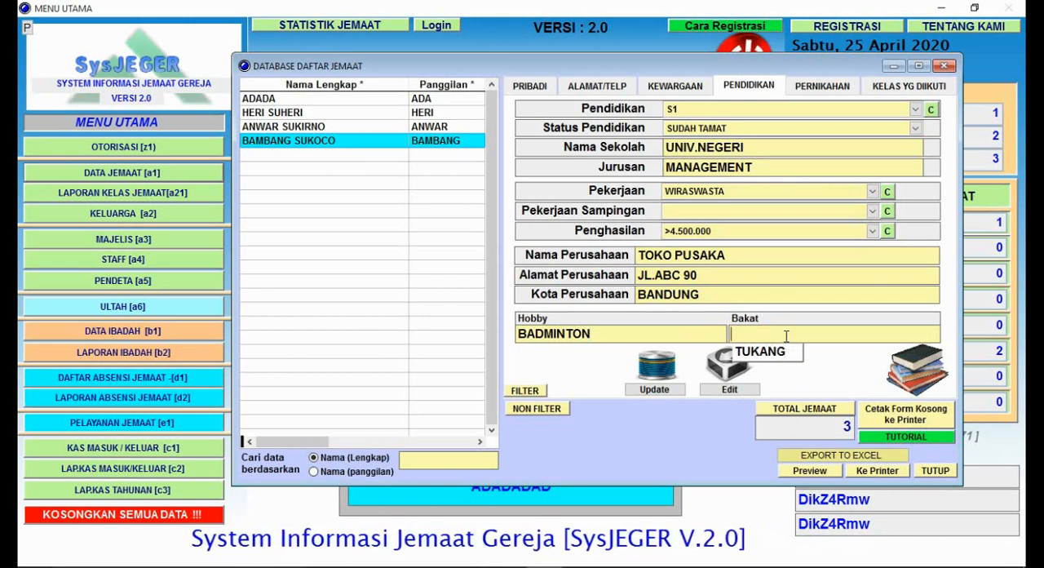
{"action": "type", "text": "MELUKIS"}
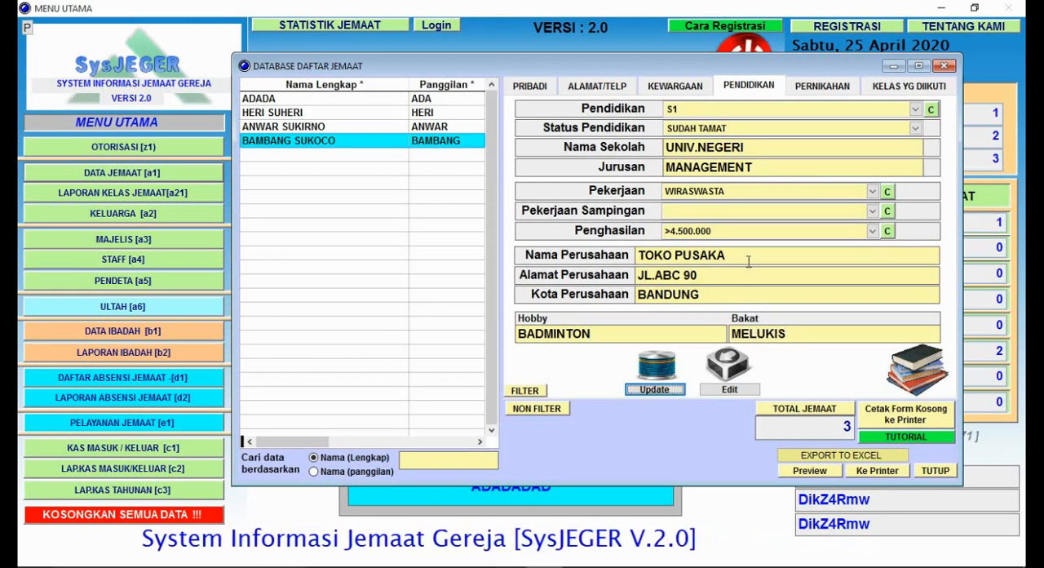
{"action": "left_click", "coordinate": [674, 391]}
{"action": "left_click", "coordinate": [673, 394]}
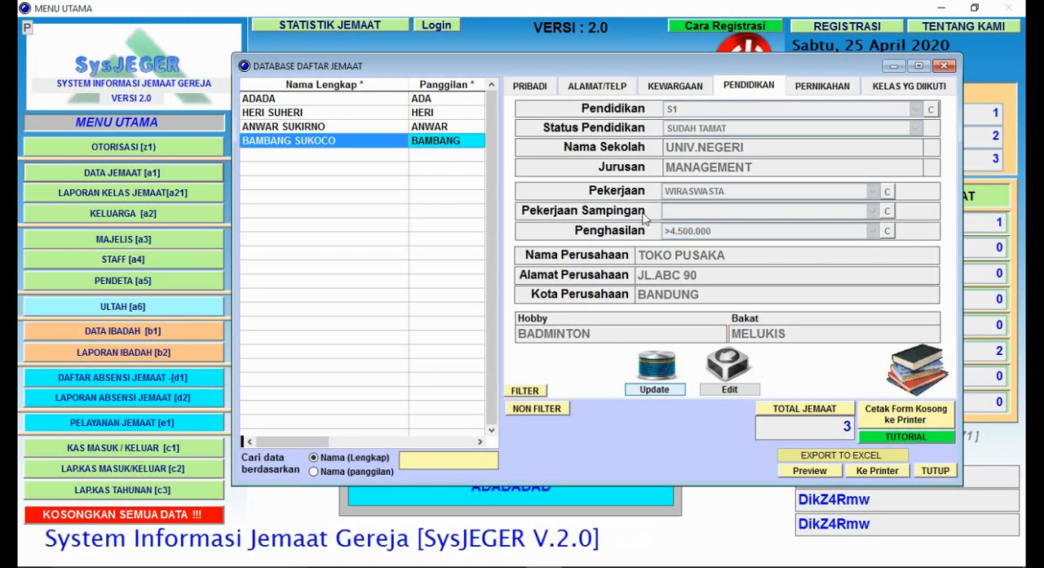
Step: Open the member's marriage data for editing and enter the spouse's full name in Nama Pasangan
{"action": "left_click", "coordinate": [841, 93]}
{"action": "left_click", "coordinate": [775, 302]}
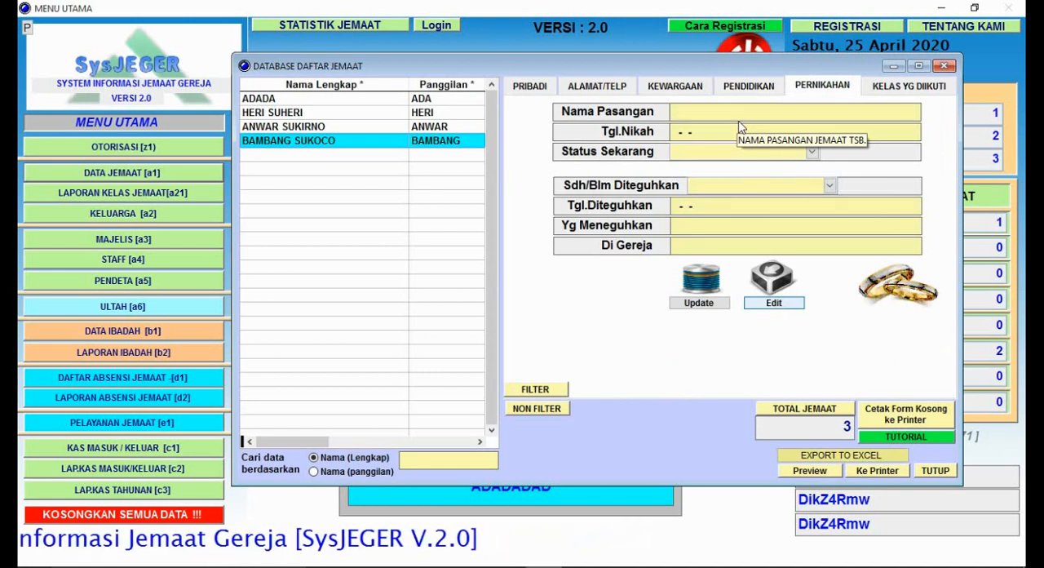
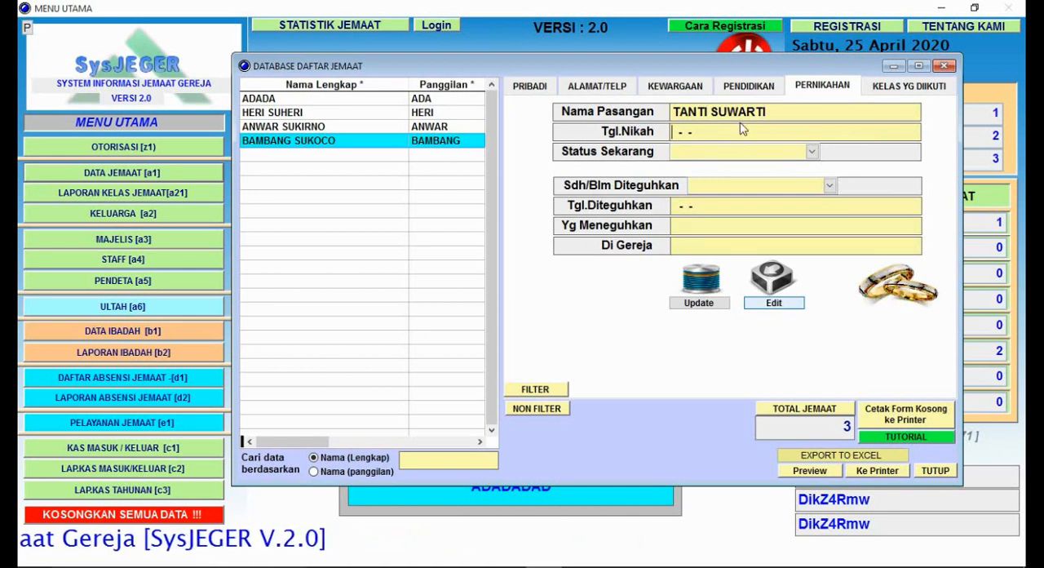
Step: Set the wedding date in Tgl.Nikah to 10-05-1988
{"action": "type", "text": "10-"}
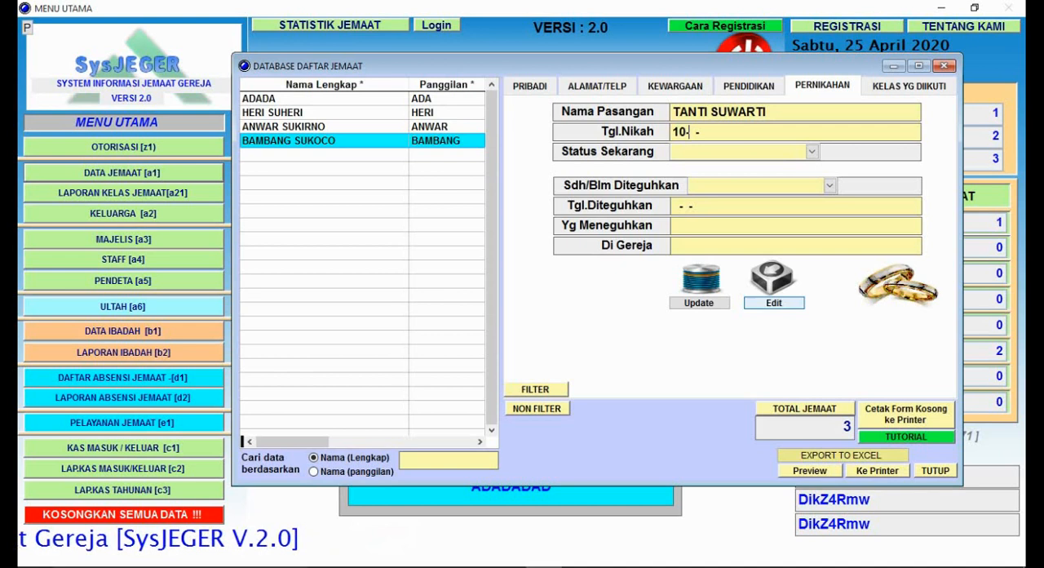
{"action": "type", "text": "05-19"}
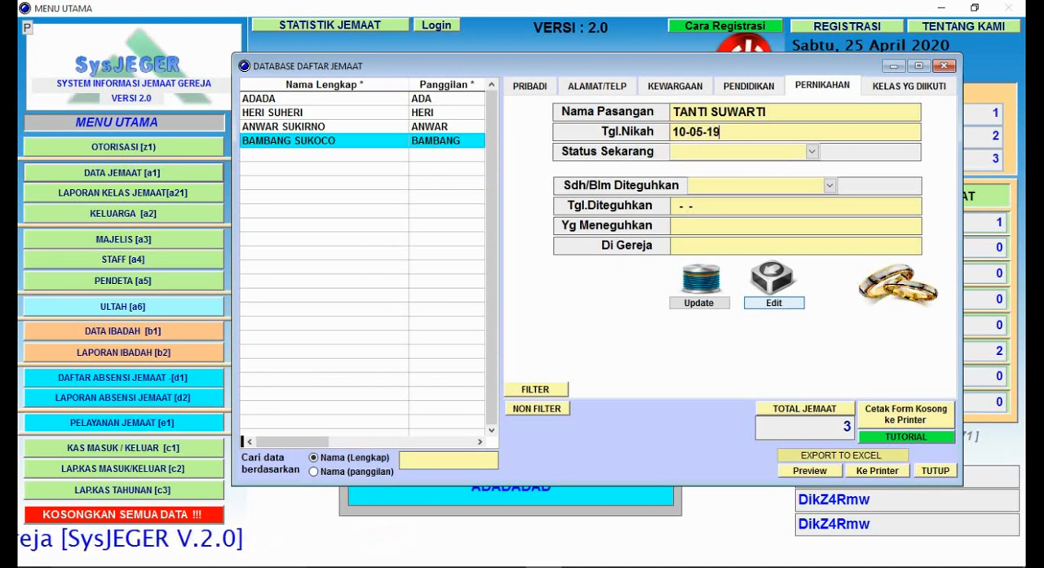
{"action": "type", "text": "88"}
{"action": "key", "text": "Return"}
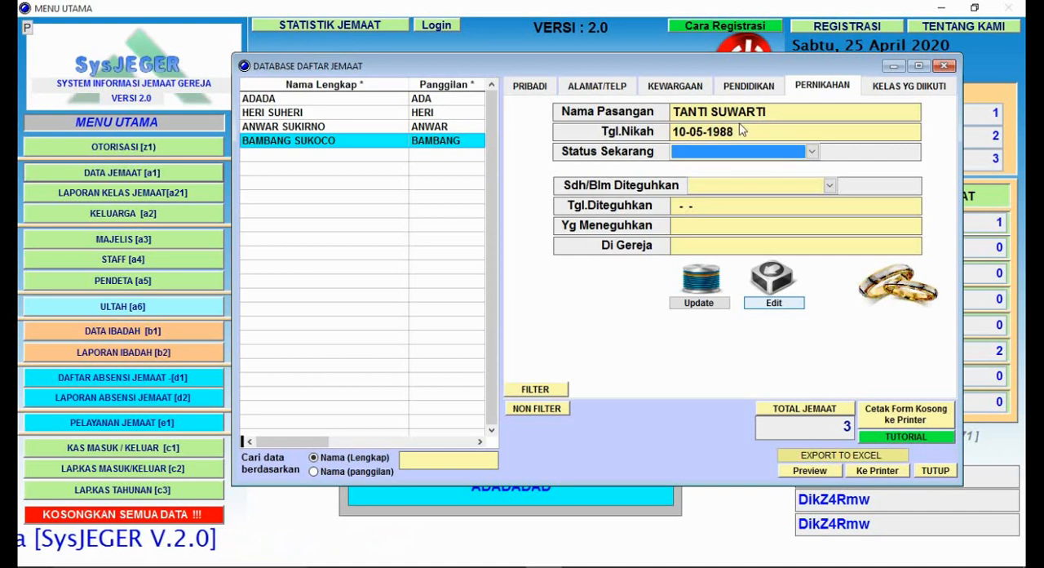
Step: Set the member's Status Sekarang to MENIKAH and Sdh/Blm Diteguhkan to SUDAH DITEGUHKAN
{"action": "left_click", "coordinate": [799, 152]}
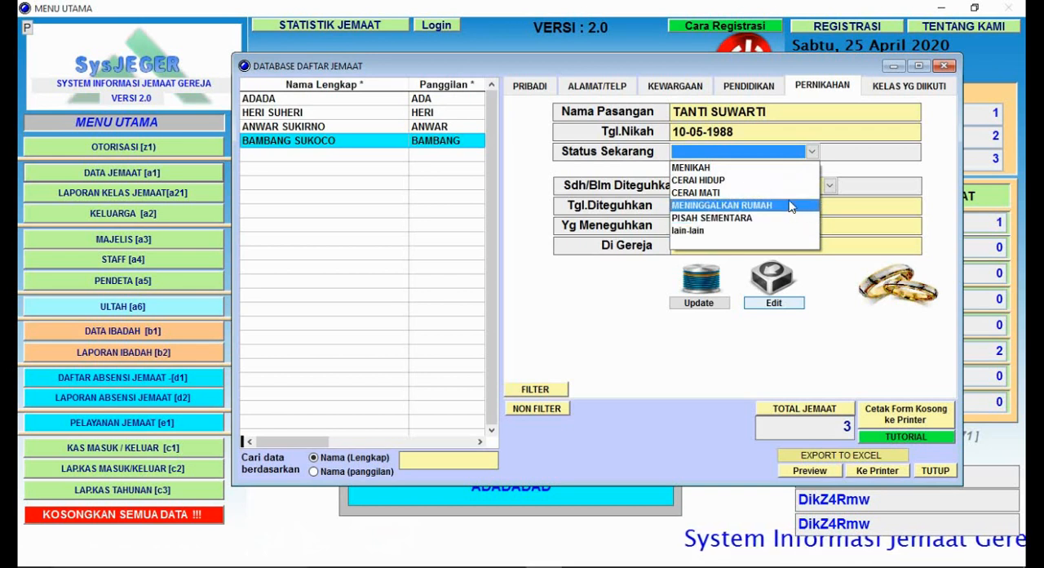
{"action": "left_click", "coordinate": [772, 170]}
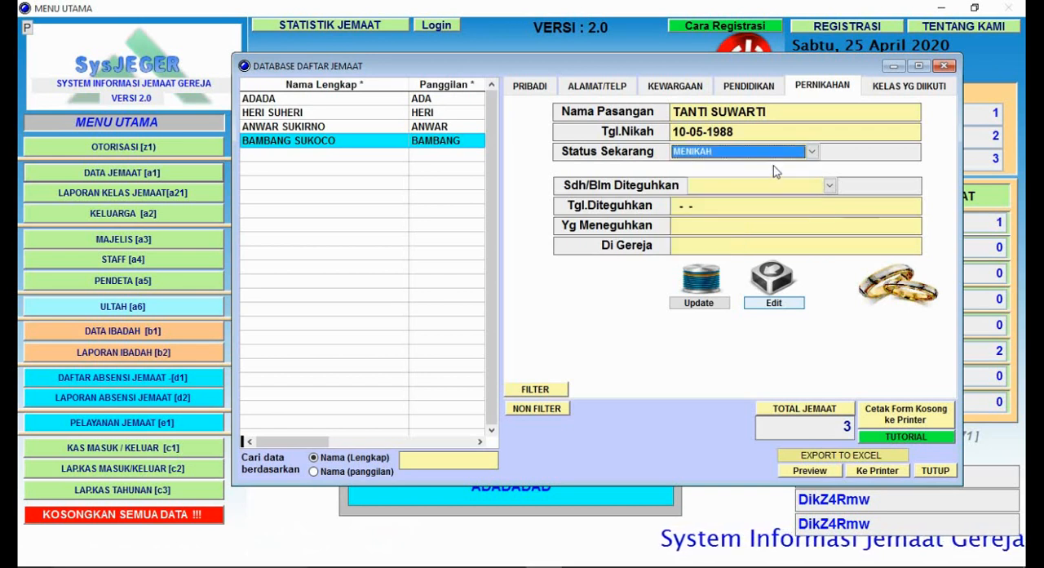
{"action": "left_click", "coordinate": [815, 195]}
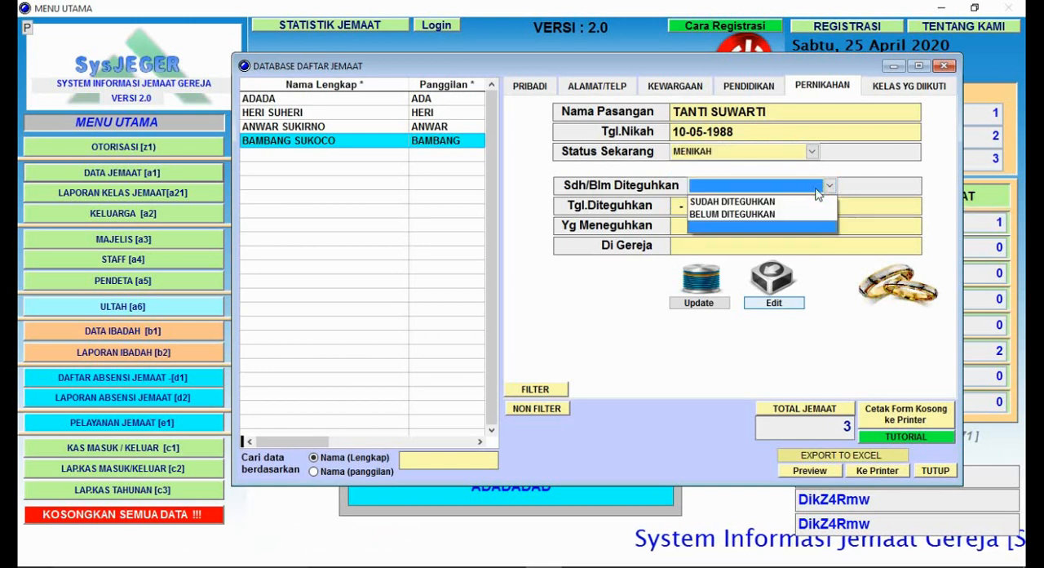
{"action": "left_click", "coordinate": [783, 199]}
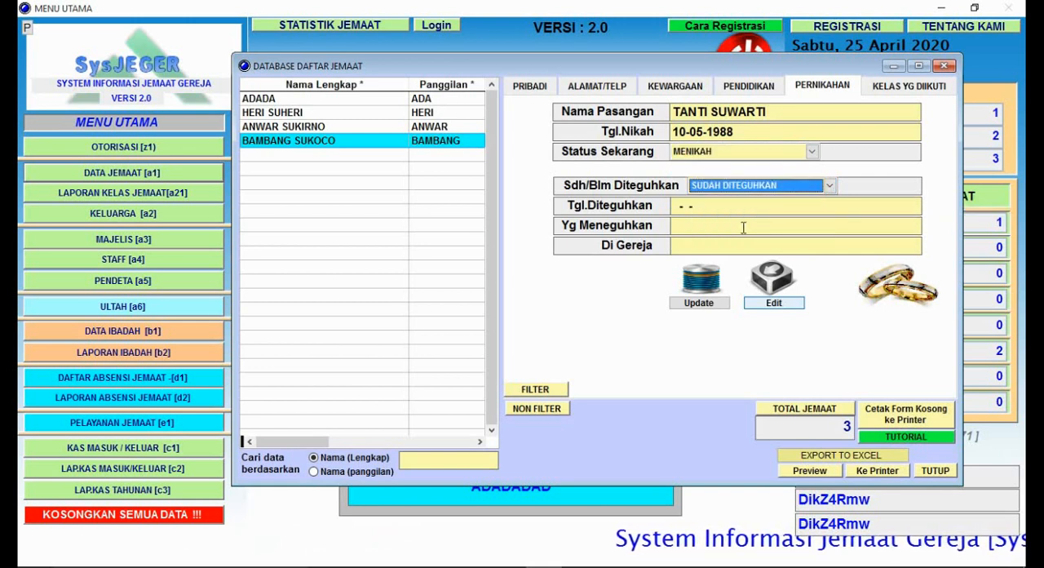
{"action": "left_click", "coordinate": [704, 207]}
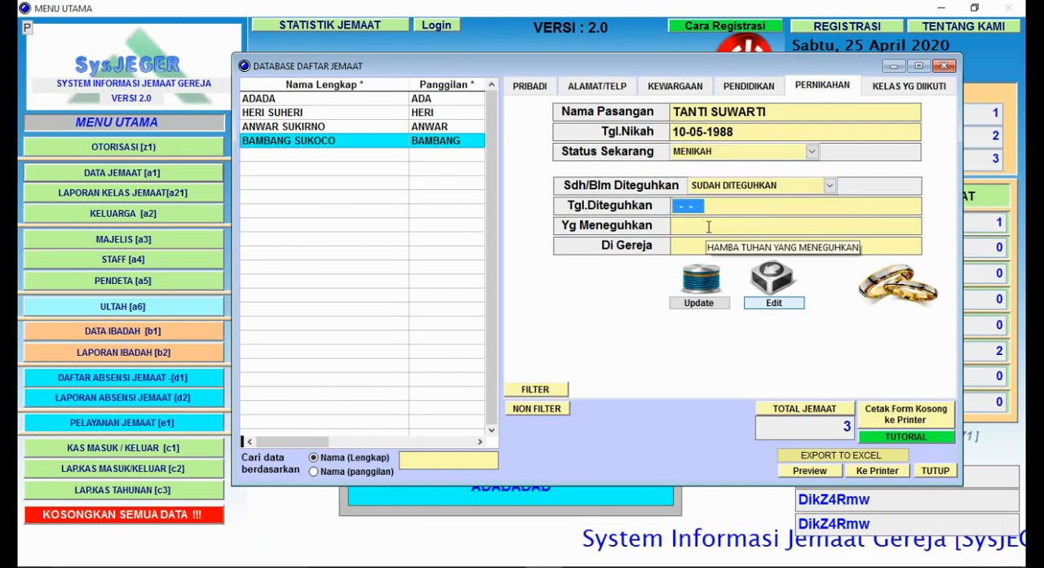
{"action": "left_click", "coordinate": [709, 227]}
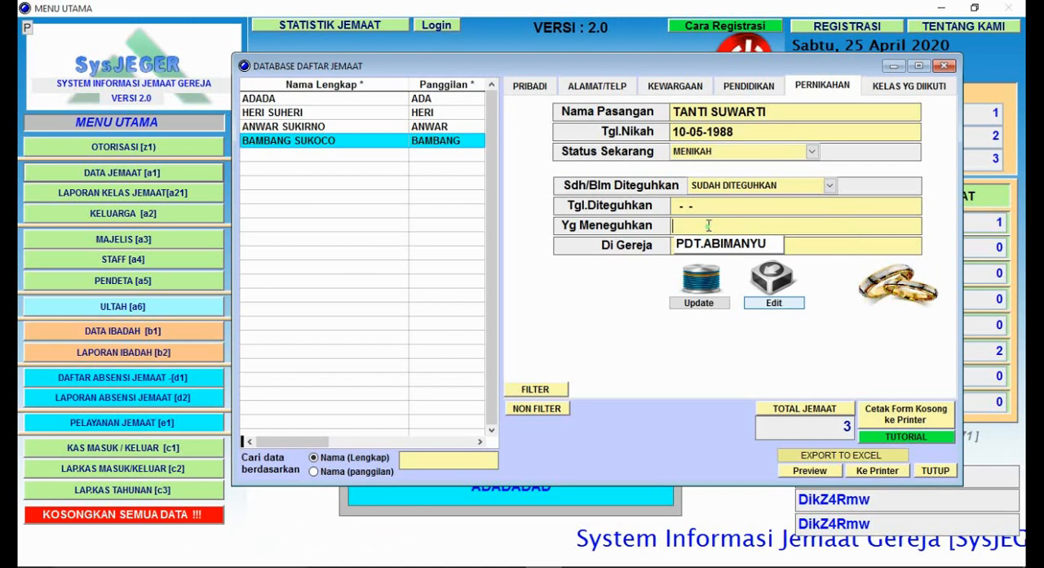
{"action": "left_click", "coordinate": [767, 245]}
{"action": "key", "text": "BackSpace"}
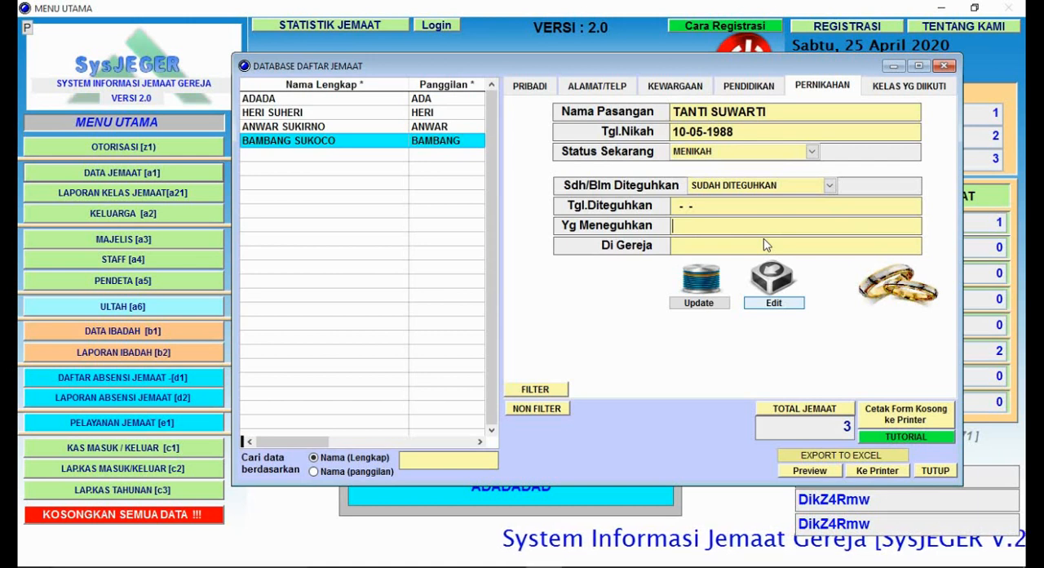
{"action": "left_click", "coordinate": [695, 246]}
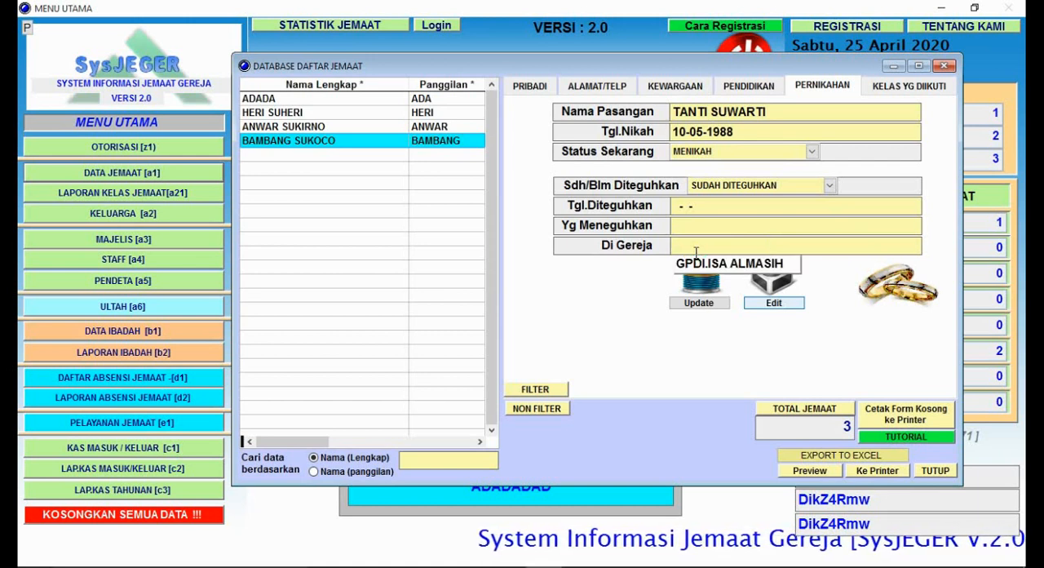
{"action": "key", "text": "Down"}
{"action": "key", "text": "Escape"}
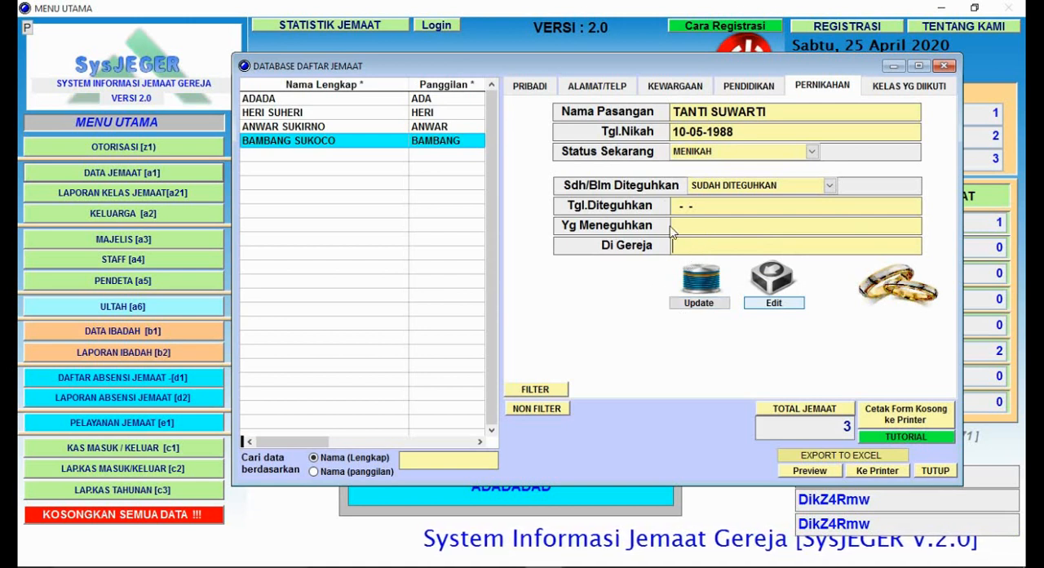
Step: Save the member's marriage data and start a new record of the classes the member has followed
{"action": "left_click", "coordinate": [710, 306]}
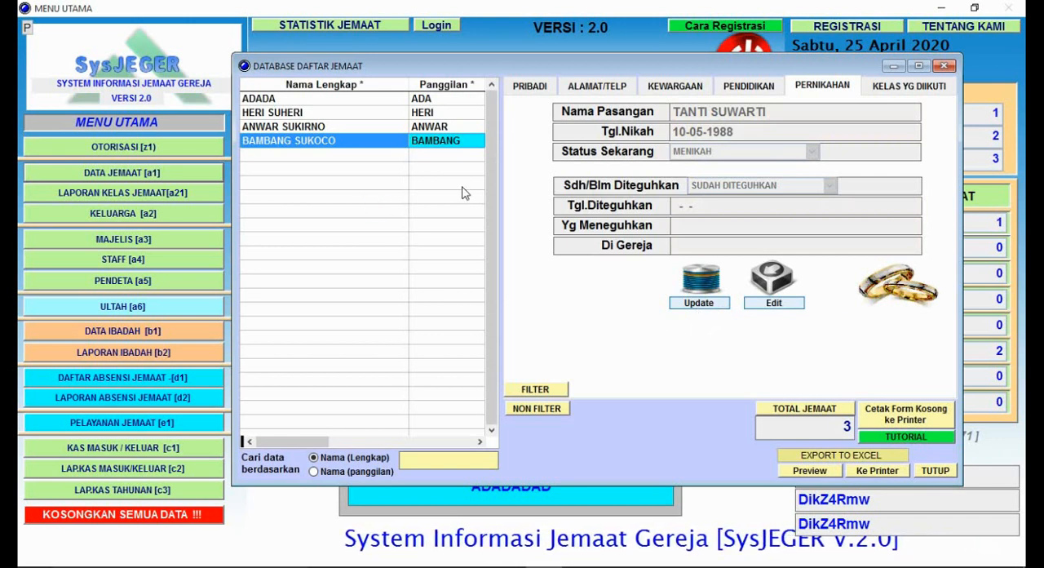
{"action": "left_click", "coordinate": [834, 89]}
{"action": "left_click", "coordinate": [918, 88]}
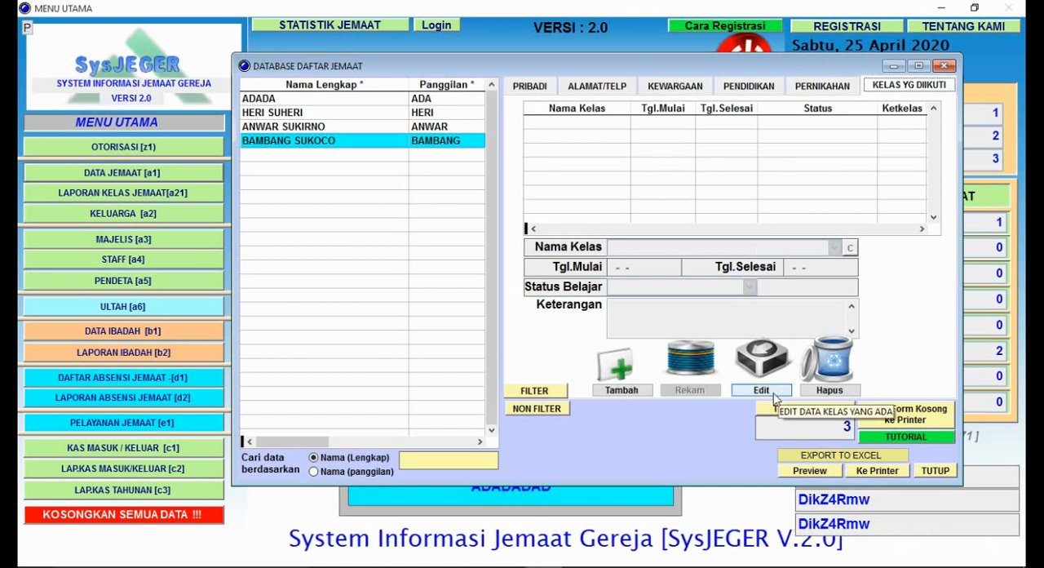
{"action": "left_click", "coordinate": [622, 390]}
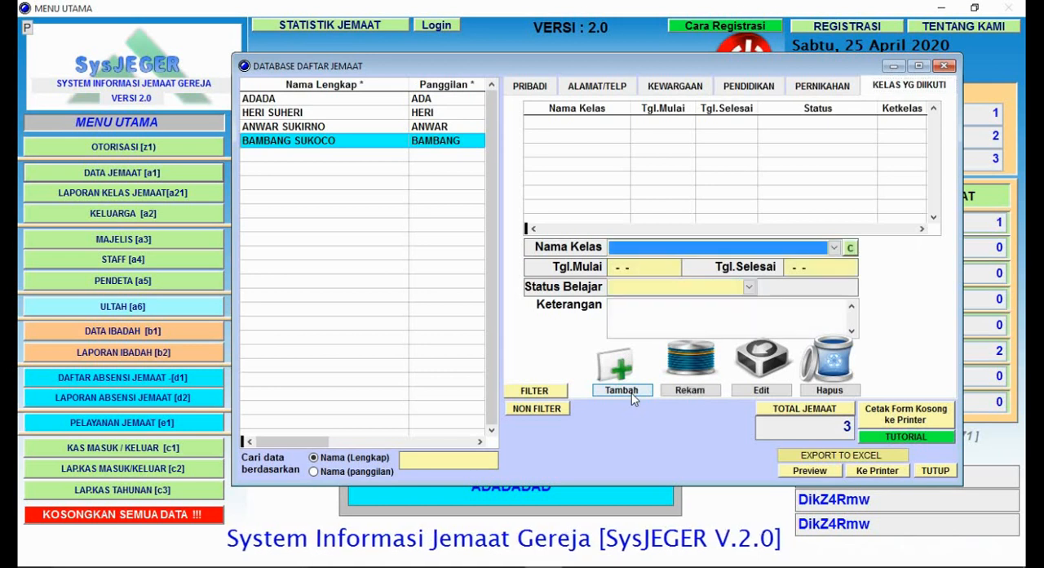
Step: Open the list of available classes from Nama Kelas and add a class named SOM
{"action": "left_click", "coordinate": [851, 249]}
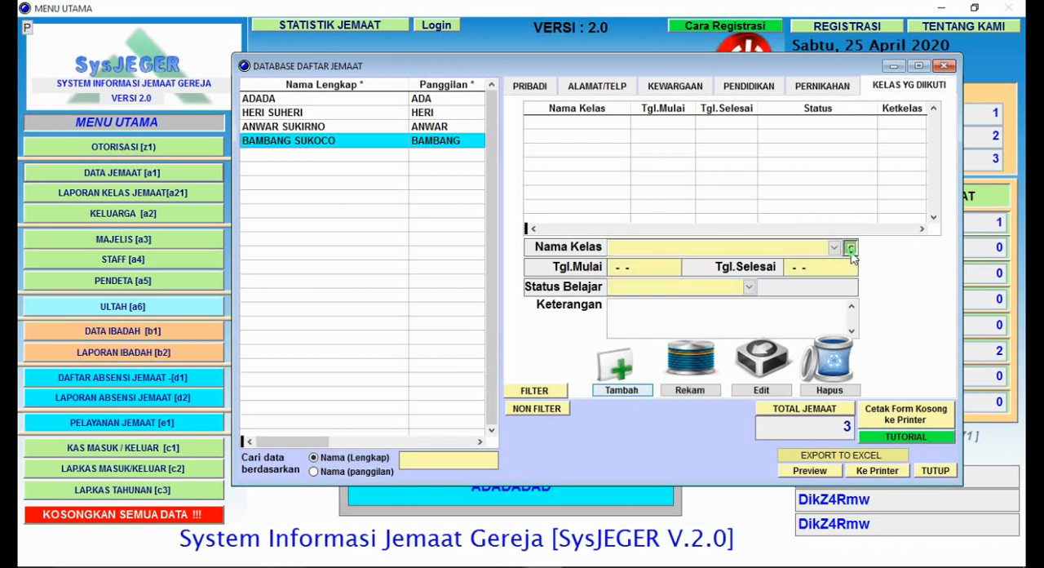
{"action": "left_click", "coordinate": [835, 248]}
{"action": "left_click", "coordinate": [834, 248]}
{"action": "left_click", "coordinate": [835, 248]}
{"action": "left_click", "coordinate": [850, 249]}
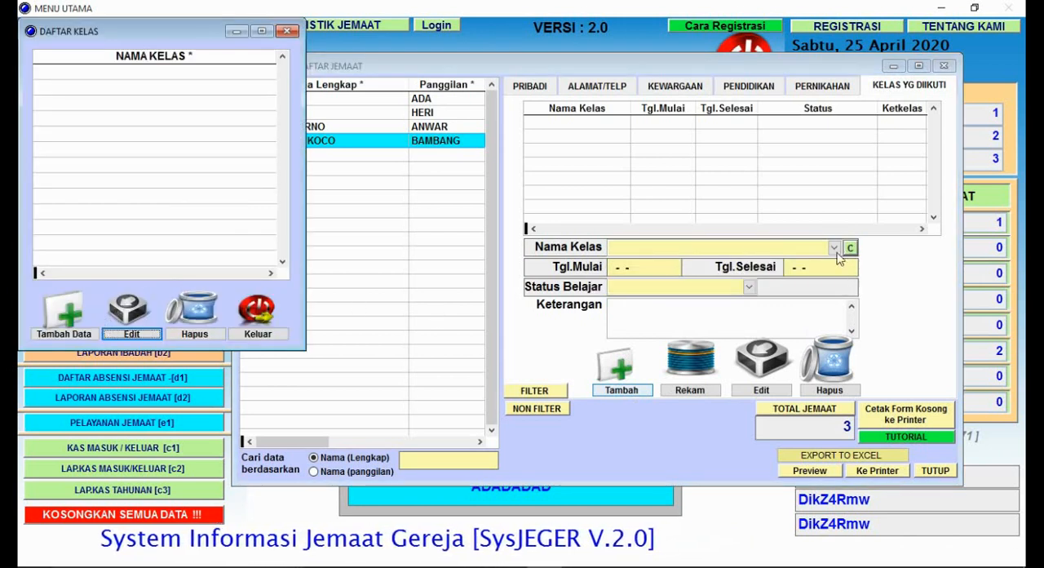
{"action": "left_click", "coordinate": [85, 338]}
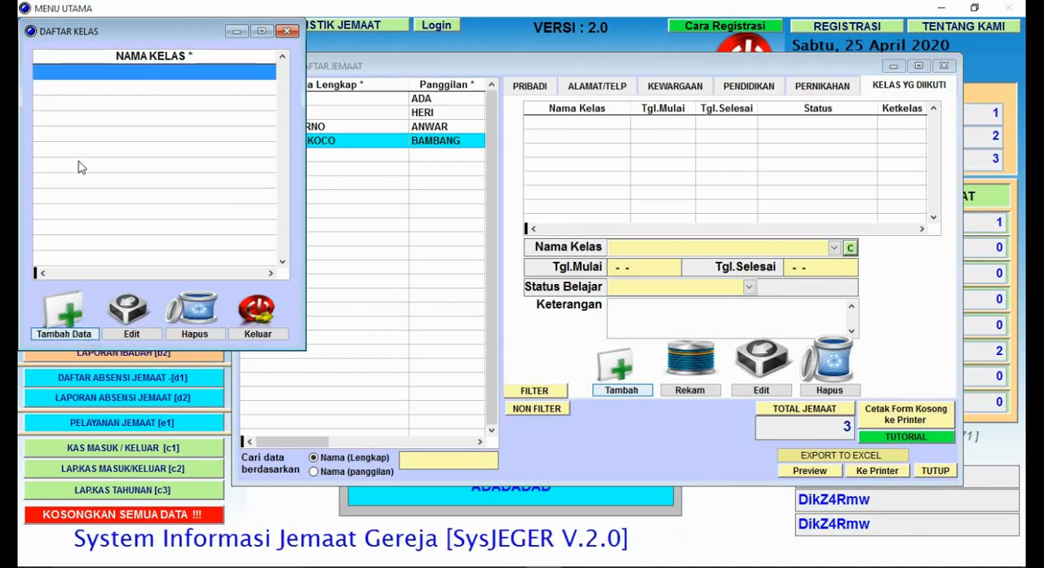
{"action": "type", "text": "SOM"}
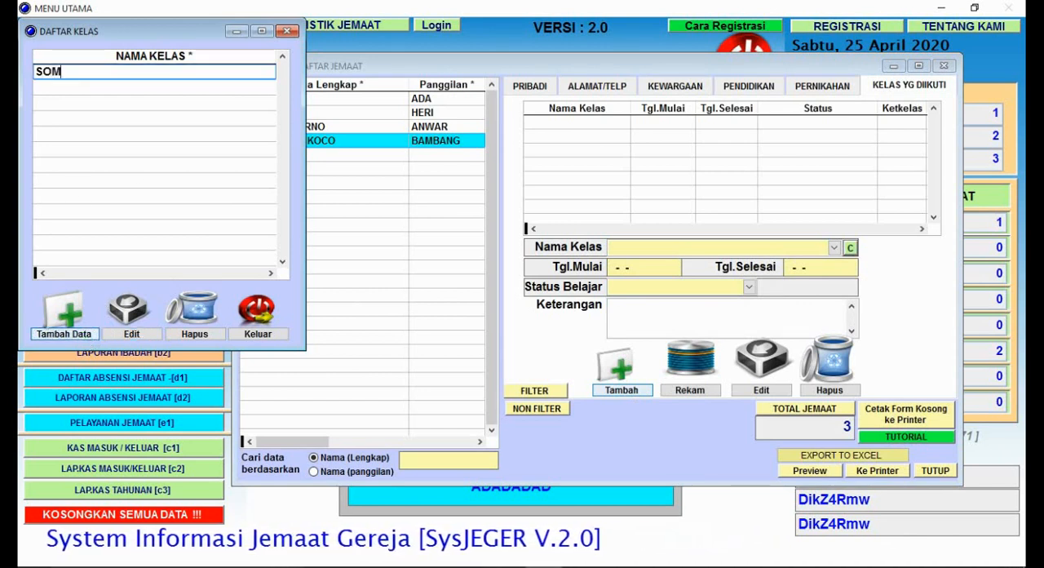
{"action": "key", "text": "Return"}
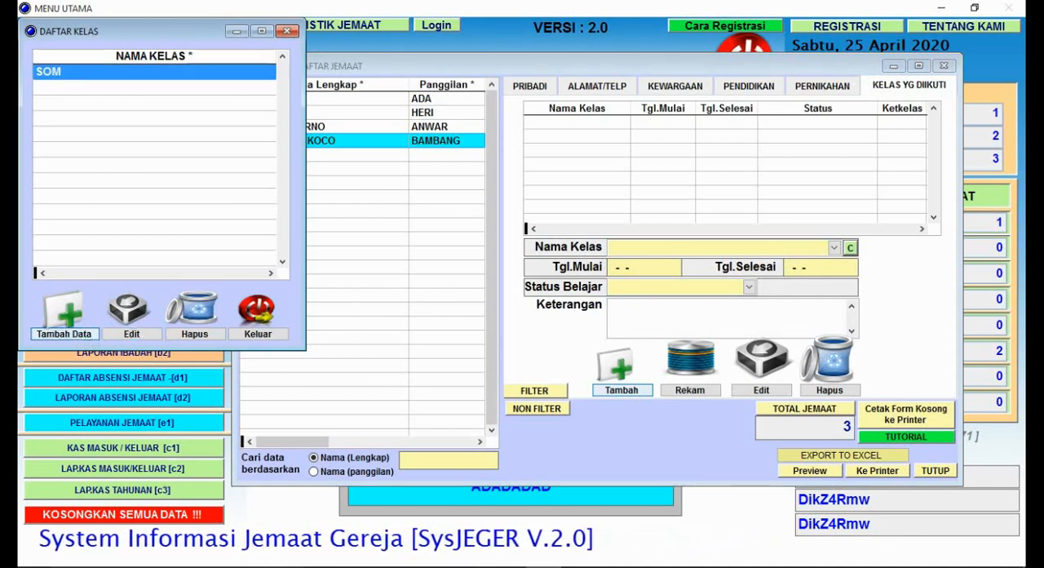
Step: Add a class named KATEKISASI to the class list
{"action": "left_click", "coordinate": [93, 340]}
{"action": "type", "text": "KATR"}
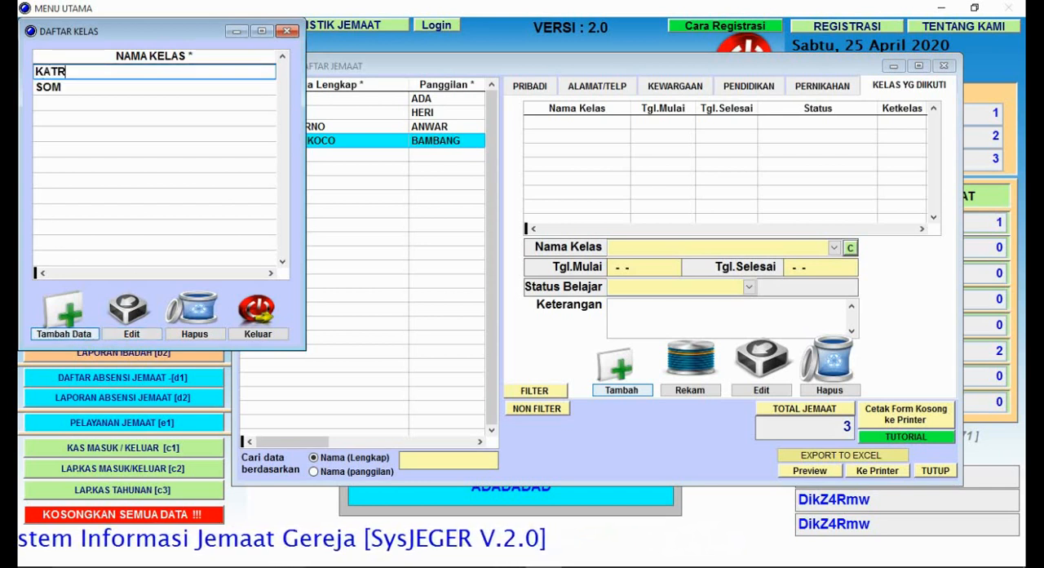
{"action": "key", "text": "BackSpace"}
{"action": "type", "text": "EKISASI"}
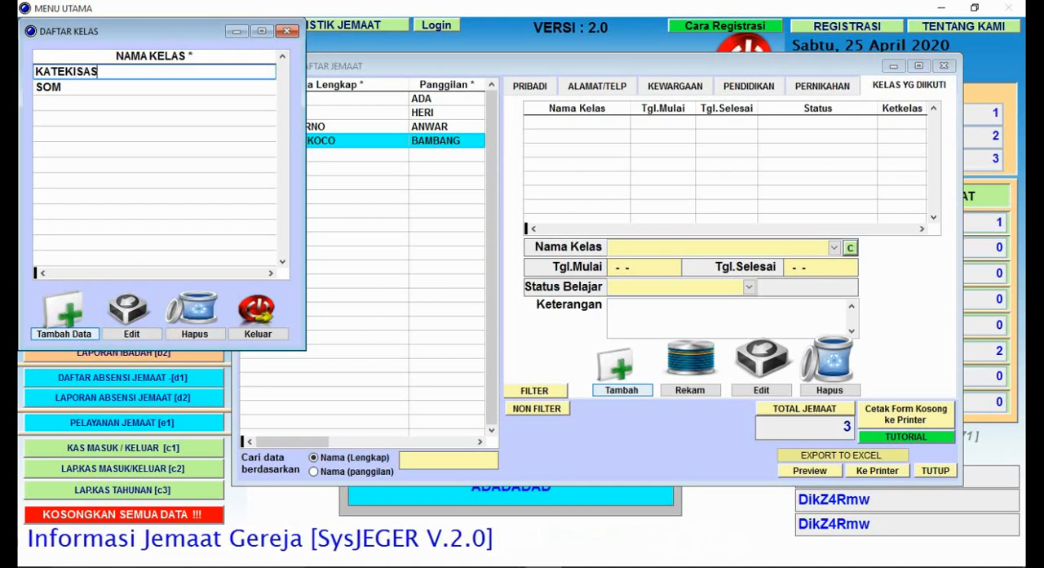
Step: Add a class named SALVATION to the class list and close the list
{"action": "left_click", "coordinate": [78, 337]}
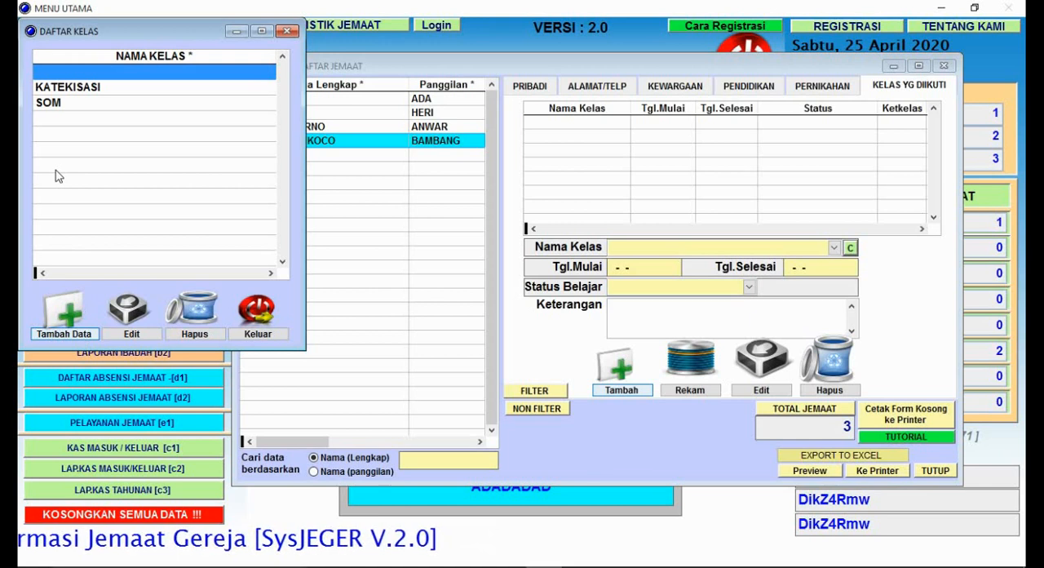
{"action": "type", "text": "SALVATION"}
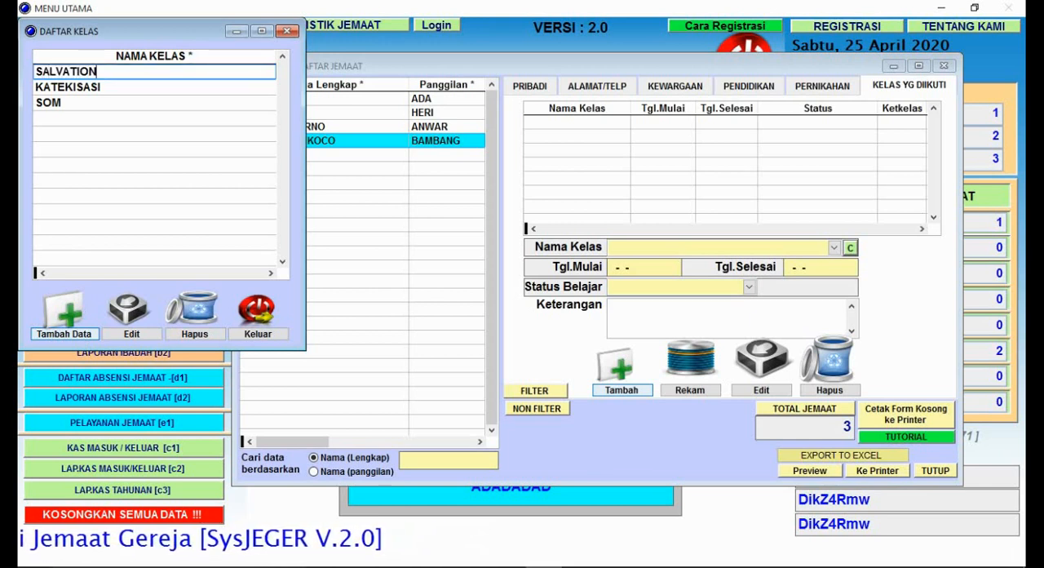
{"action": "left_click", "coordinate": [82, 103]}
{"action": "left_click", "coordinate": [99, 89]}
{"action": "left_click", "coordinate": [241, 330]}
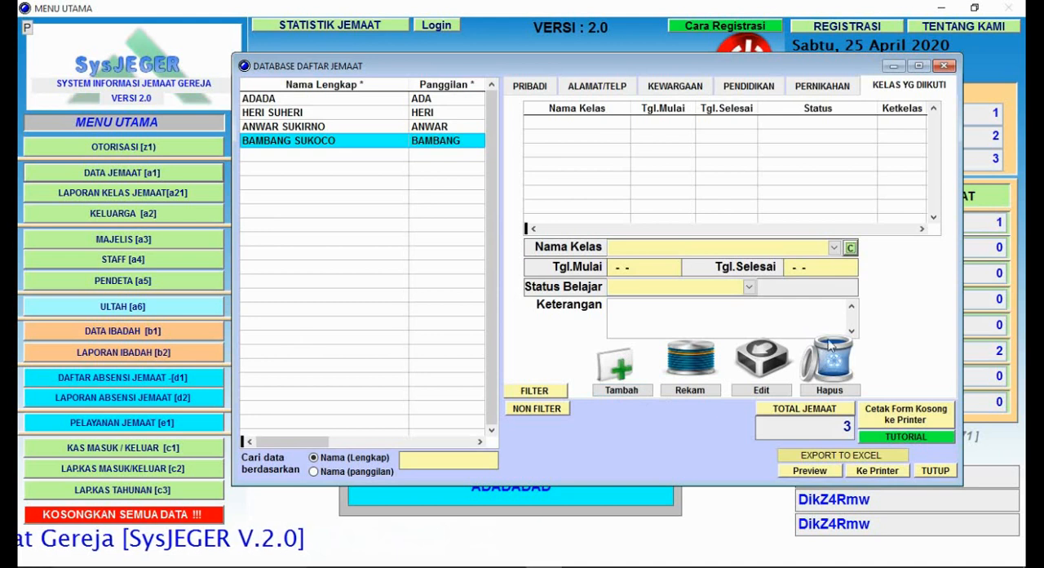
Step: Choose KATEKISASI as the member's Nama Kelas, with Tgl.Mulai 10-09-2015 and Tgl.Selesai 10-10-2015
{"action": "left_click", "coordinate": [834, 248]}
{"action": "left_click", "coordinate": [742, 267]}
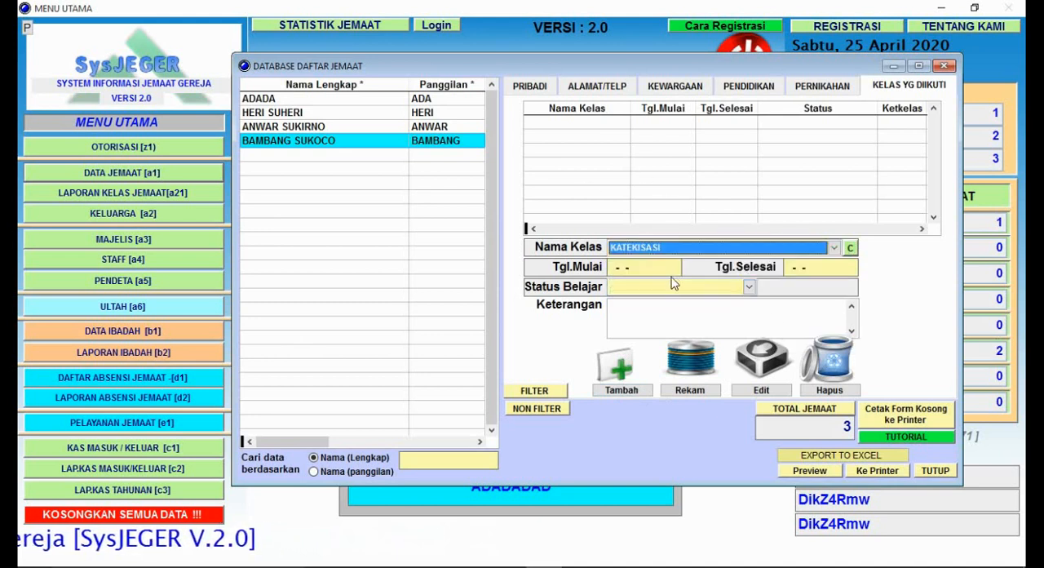
{"action": "left_click", "coordinate": [644, 263]}
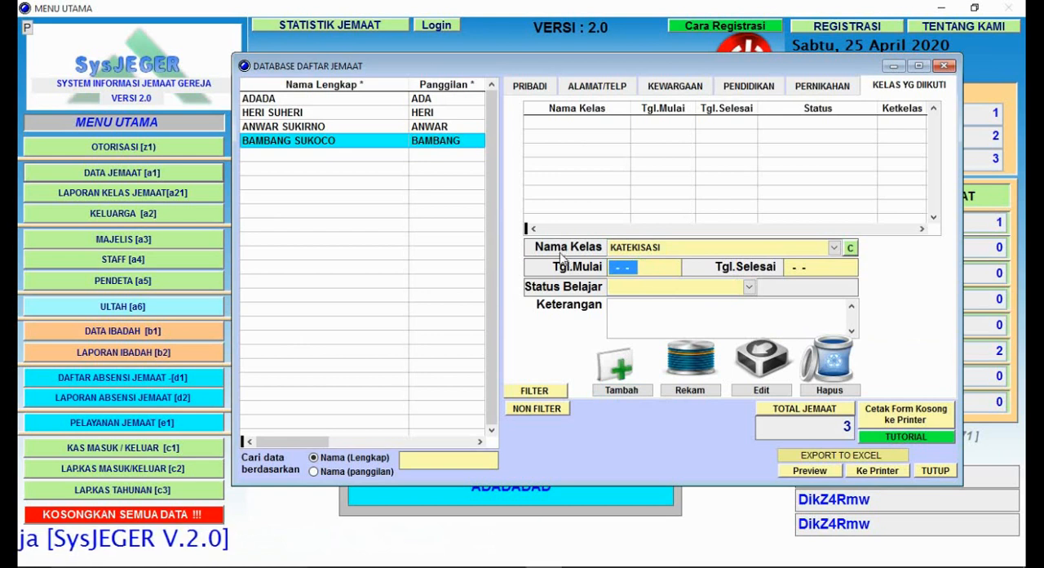
{"action": "type", "text": "10-09"}
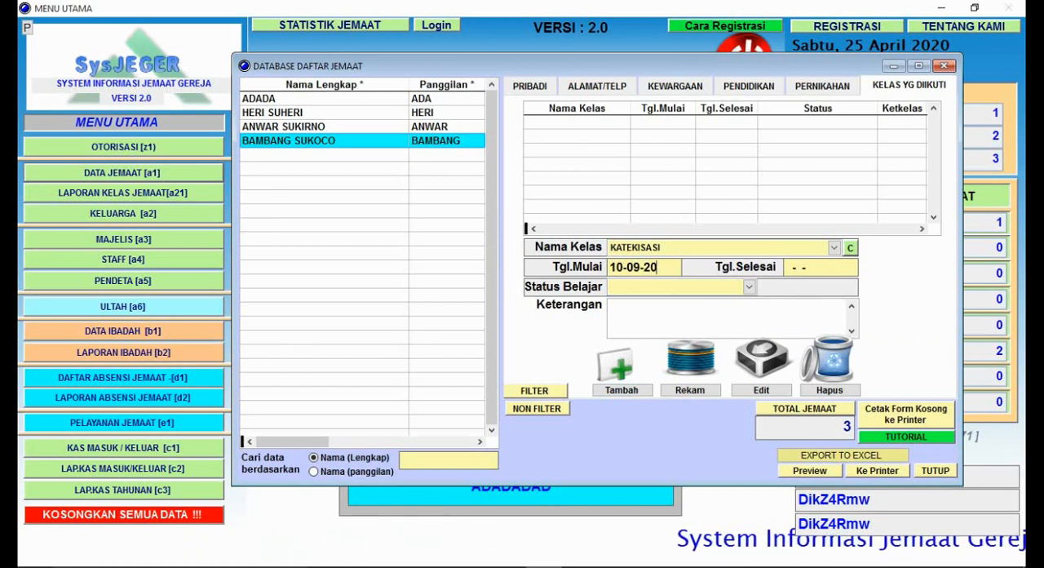
{"action": "type", "text": "2015"}
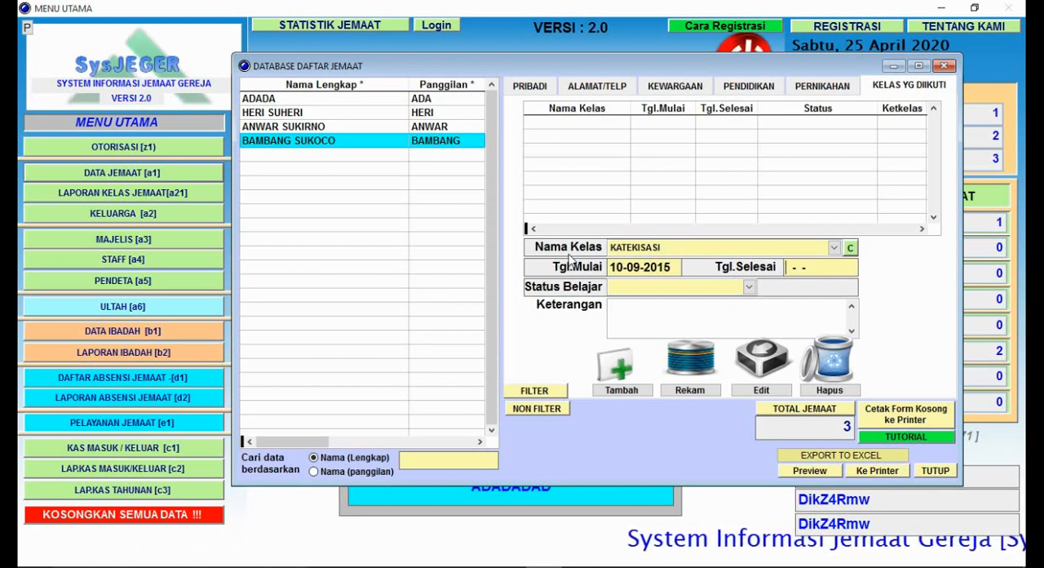
{"action": "type", "text": "10-10-20"}
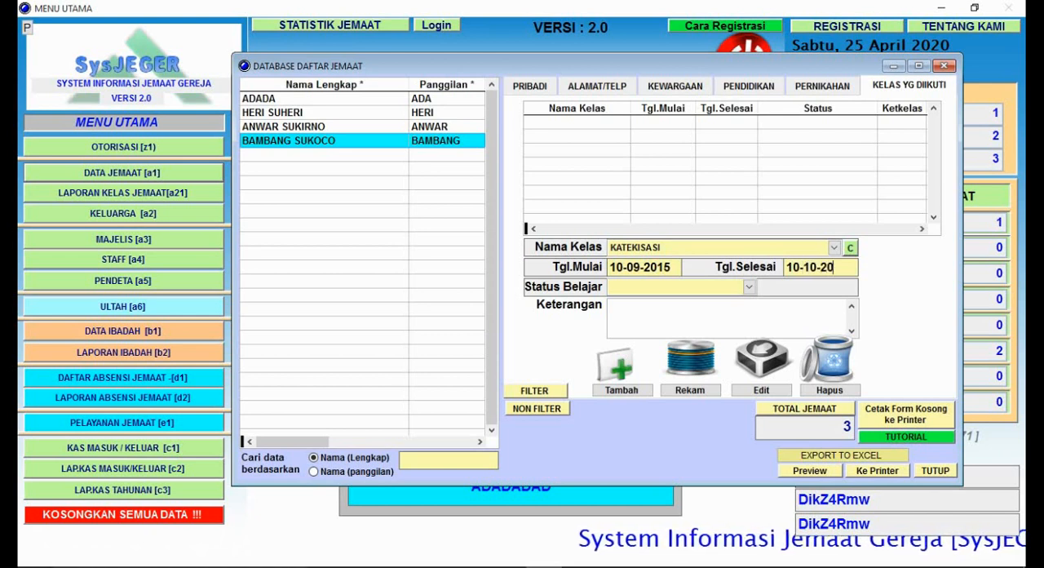
{"action": "type", "text": "102015"}
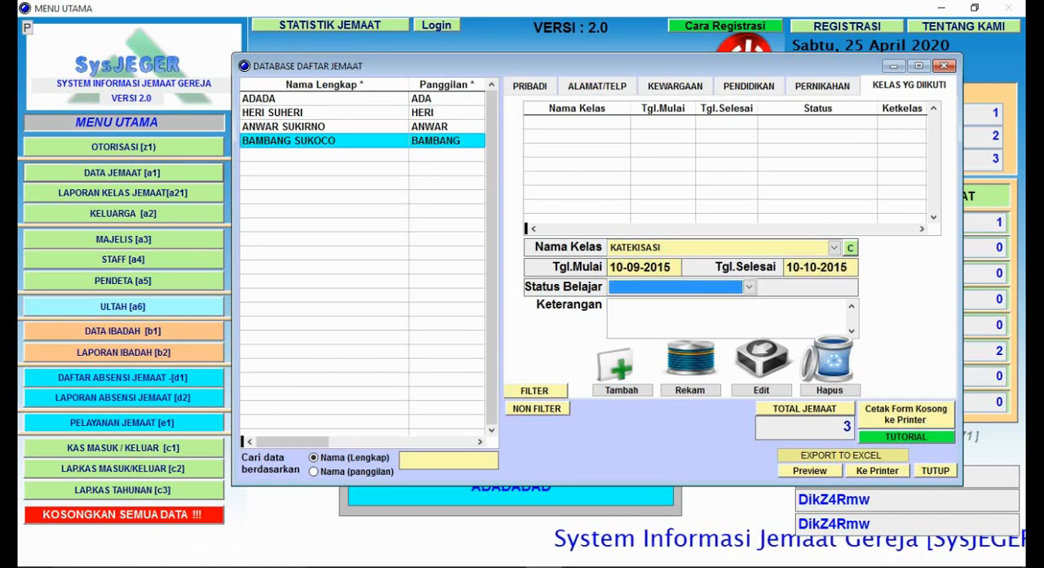
Step: Set Status Belajar to Sudah Tamat, leave Keterangan empty and save the class record
{"action": "left_click", "coordinate": [748, 286]}
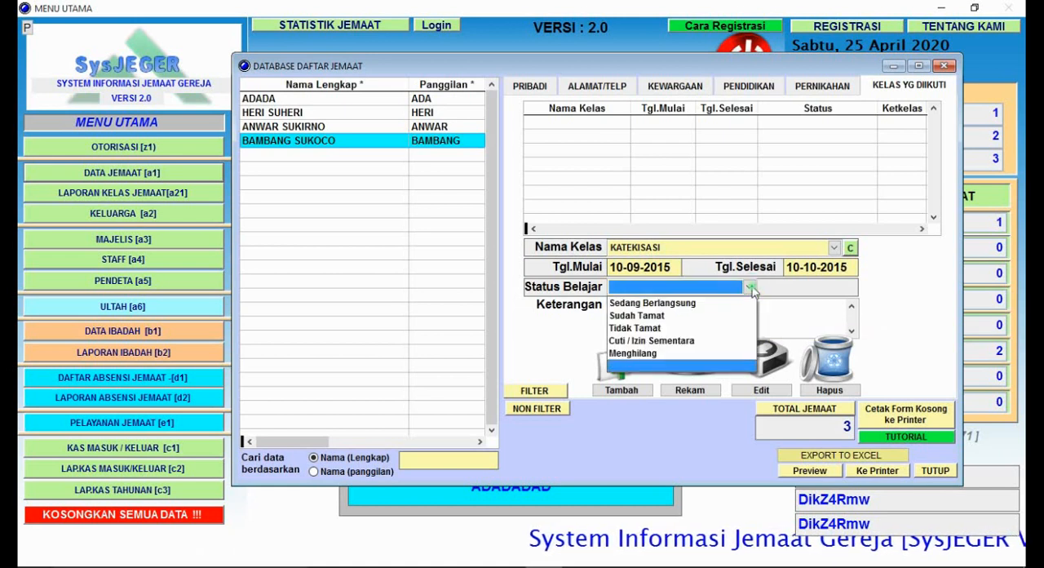
{"action": "left_click", "coordinate": [721, 317]}
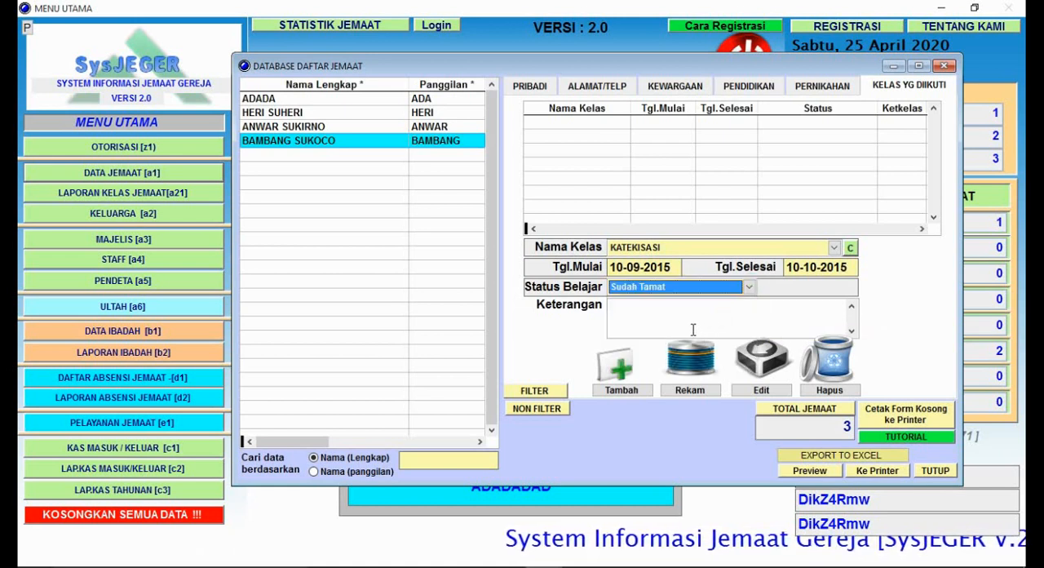
{"action": "left_click", "coordinate": [689, 325]}
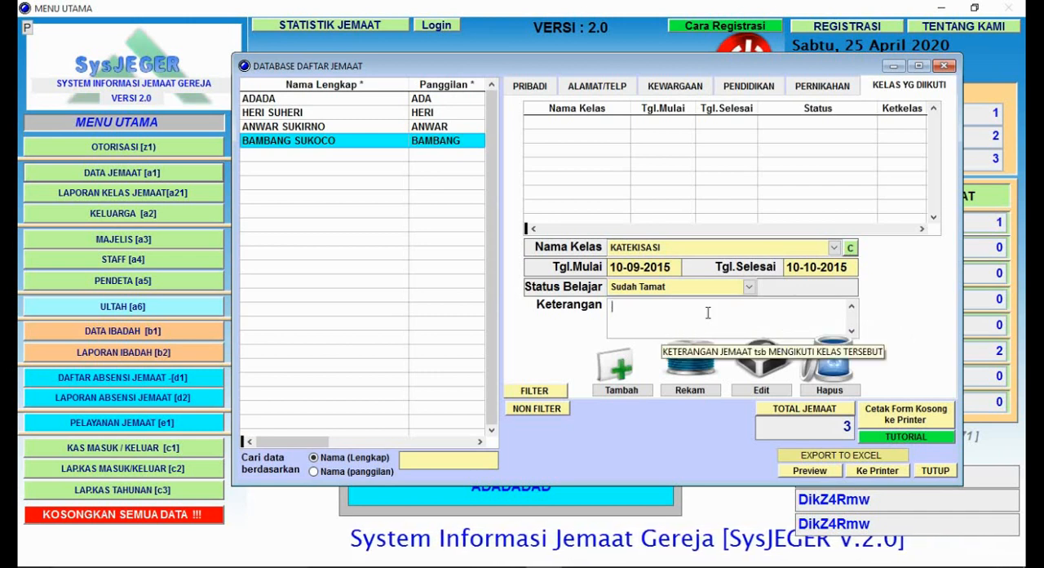
{"action": "left_click", "coordinate": [689, 390]}
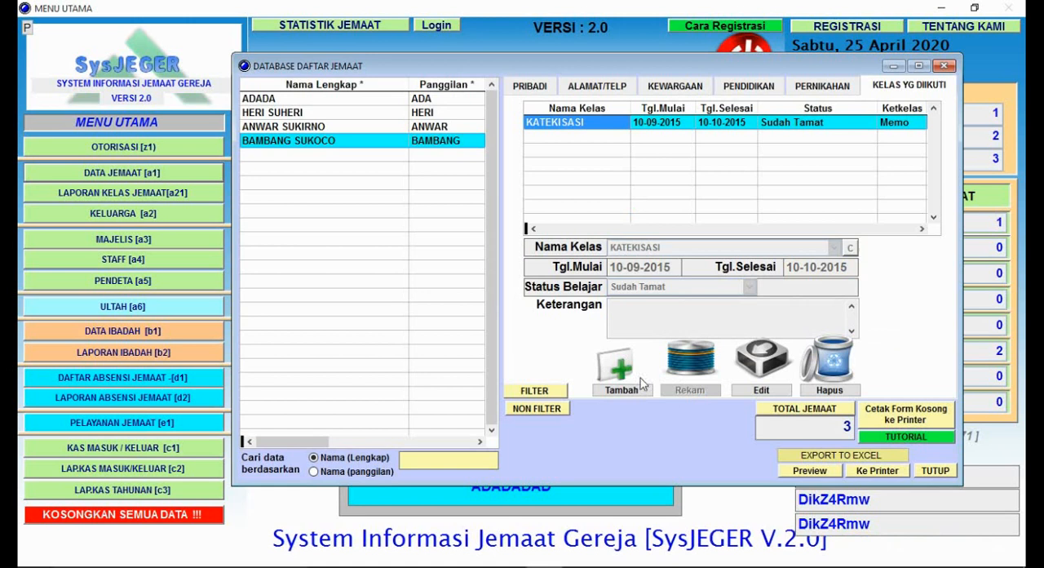
Step: Start a new followed-class record for the member with Nama Kelas SOM and Tgl.Mulai 10-12-2015
{"action": "left_click", "coordinate": [628, 395]}
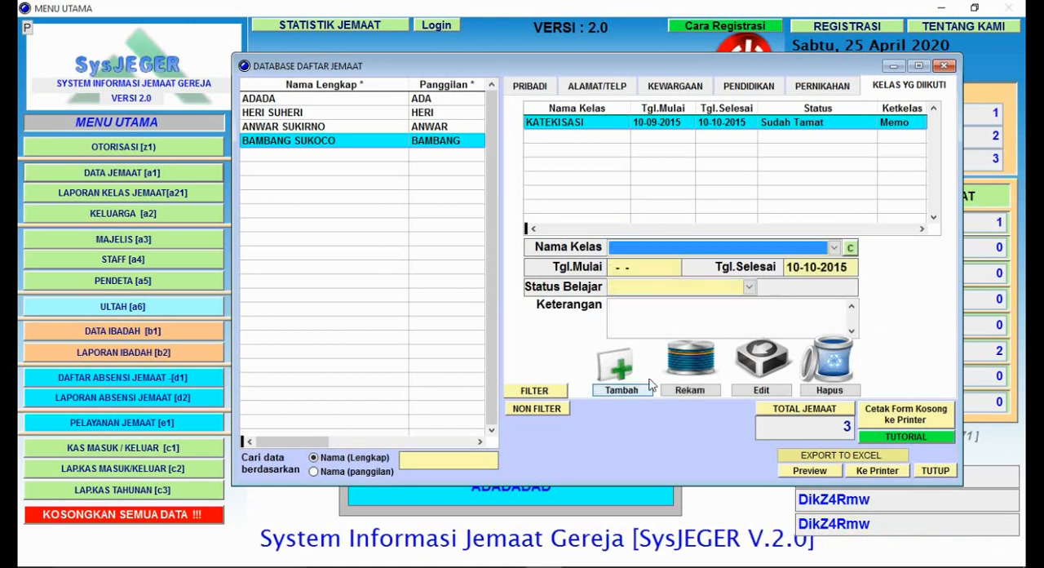
{"action": "left_click", "coordinate": [834, 248]}
{"action": "left_click", "coordinate": [771, 289]}
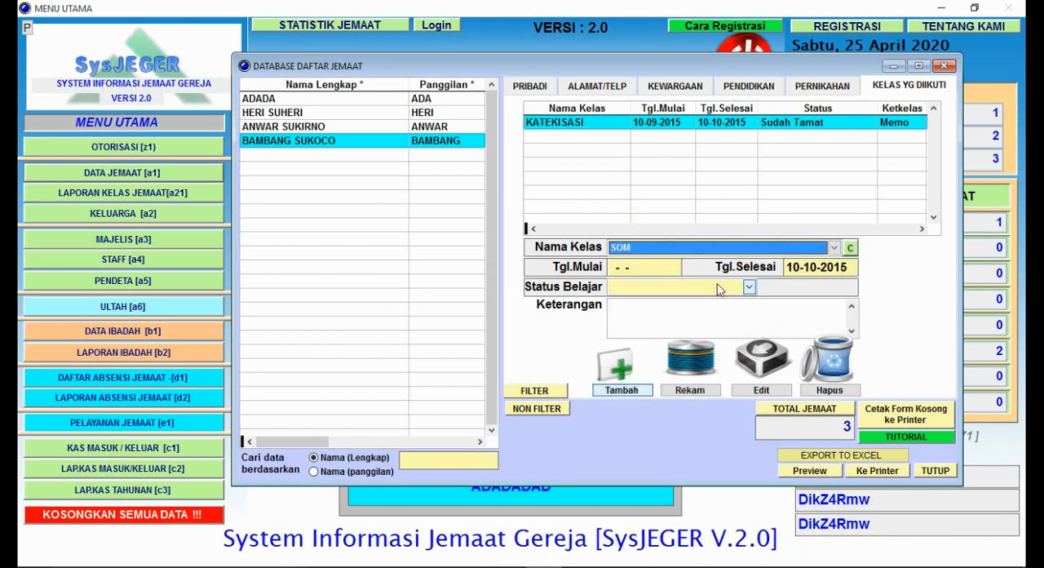
{"action": "left_click", "coordinate": [633, 271]}
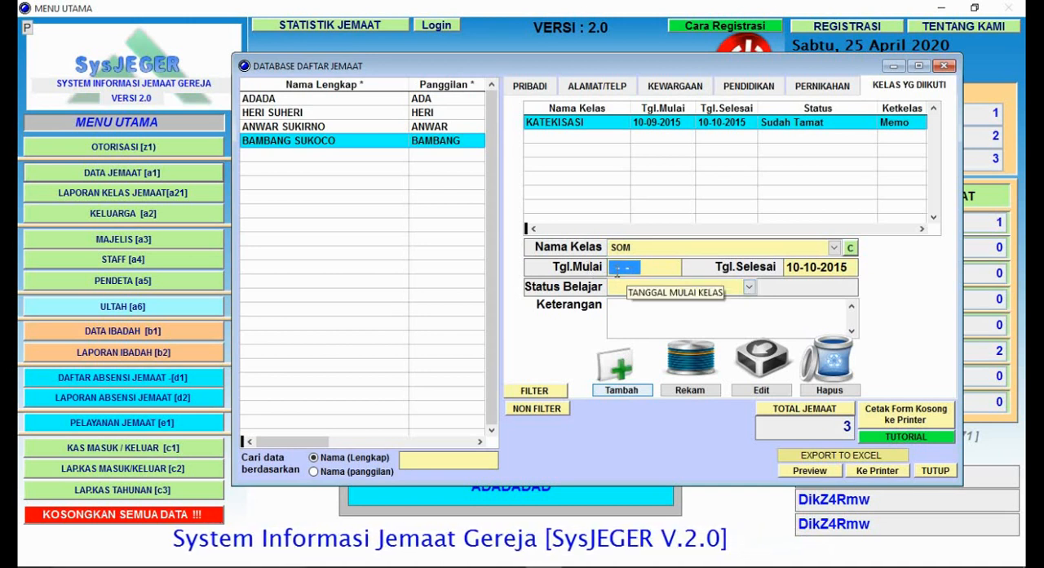
{"action": "type", "text": "1"}
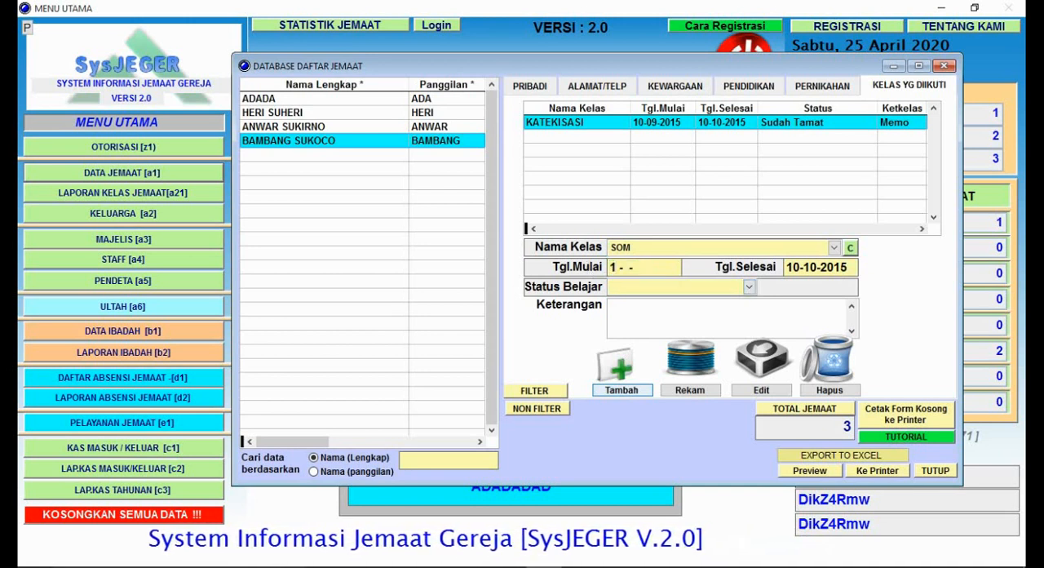
{"action": "type", "text": "0"}
{"action": "type", "text": "2"}
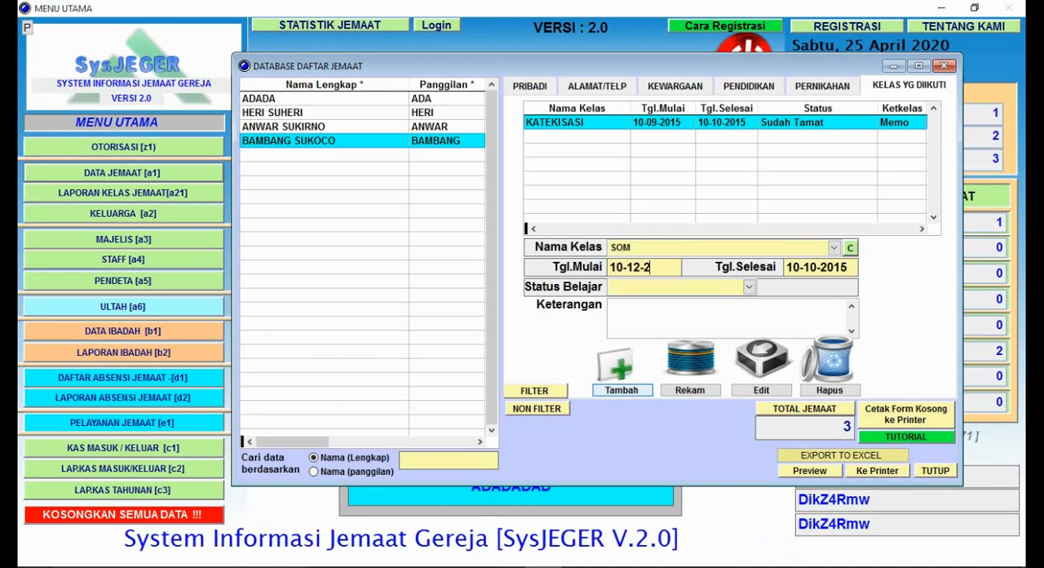
{"action": "type", "text": "015"}
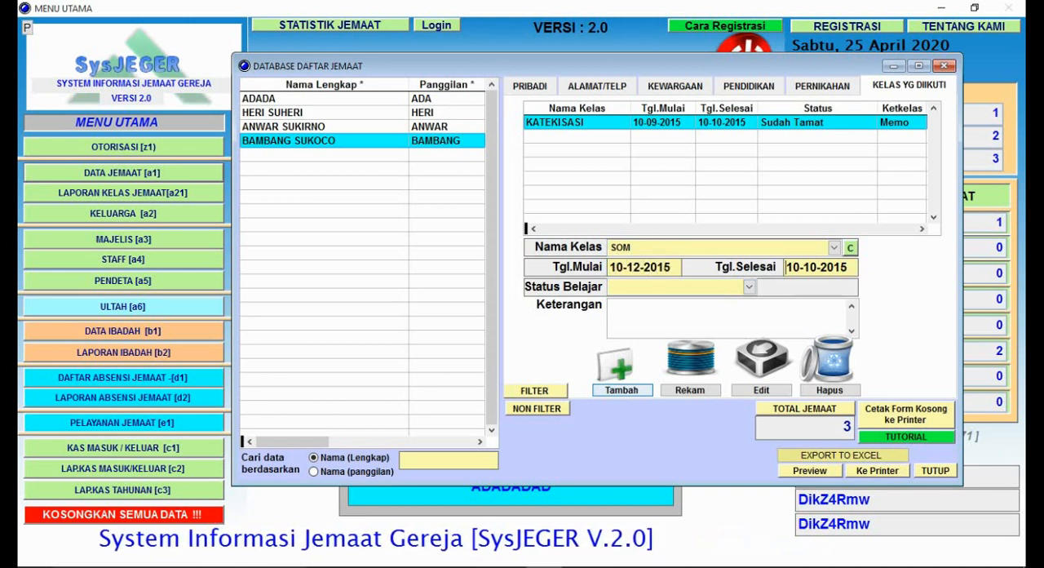
{"action": "key", "text": "Tab"}
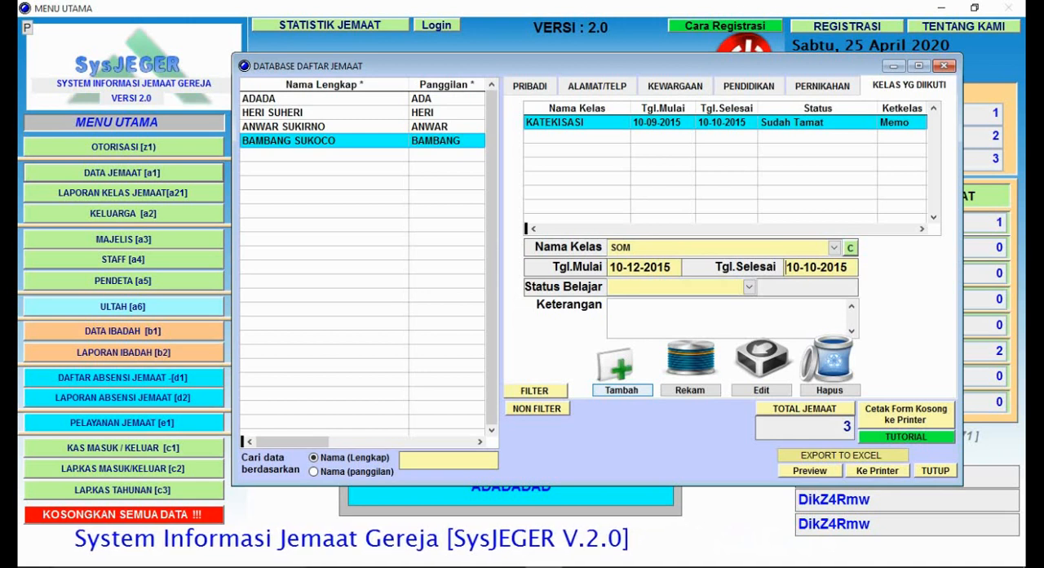
Step: Set Tgl.Selesai to 10-01-2016 and Status Belajar to Sudah Tamat, and save the SOM class record
{"action": "type", "text": "10"}
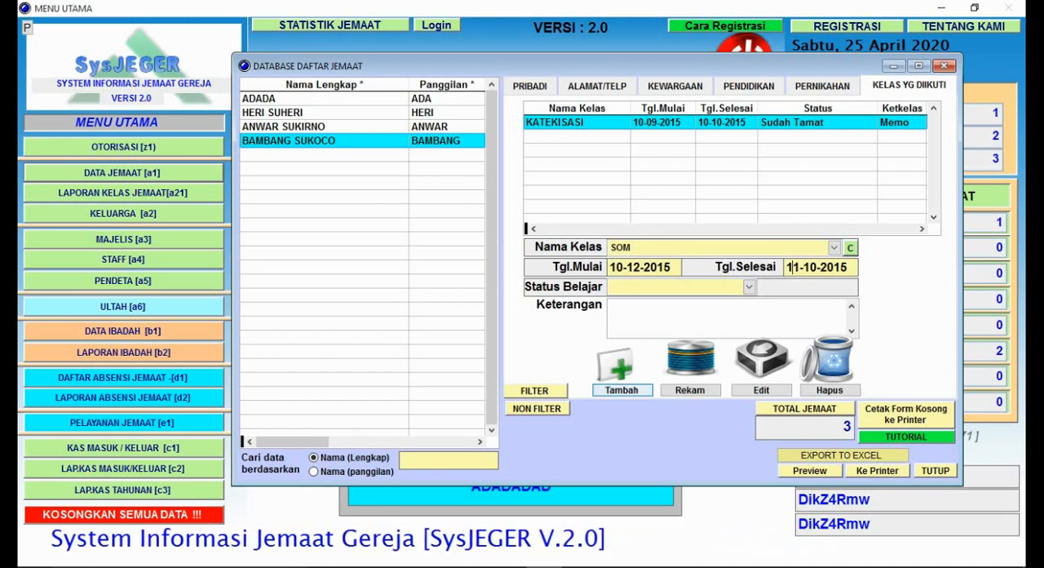
{"action": "type", "text": "01-2020"}
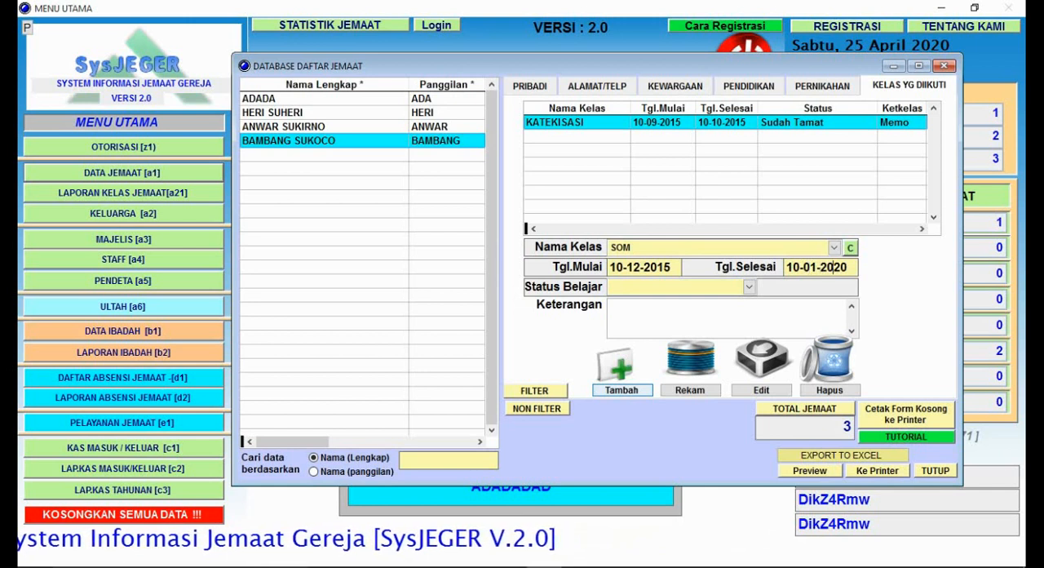
{"action": "type", "text": "126"}
{"action": "key", "text": "Tab"}
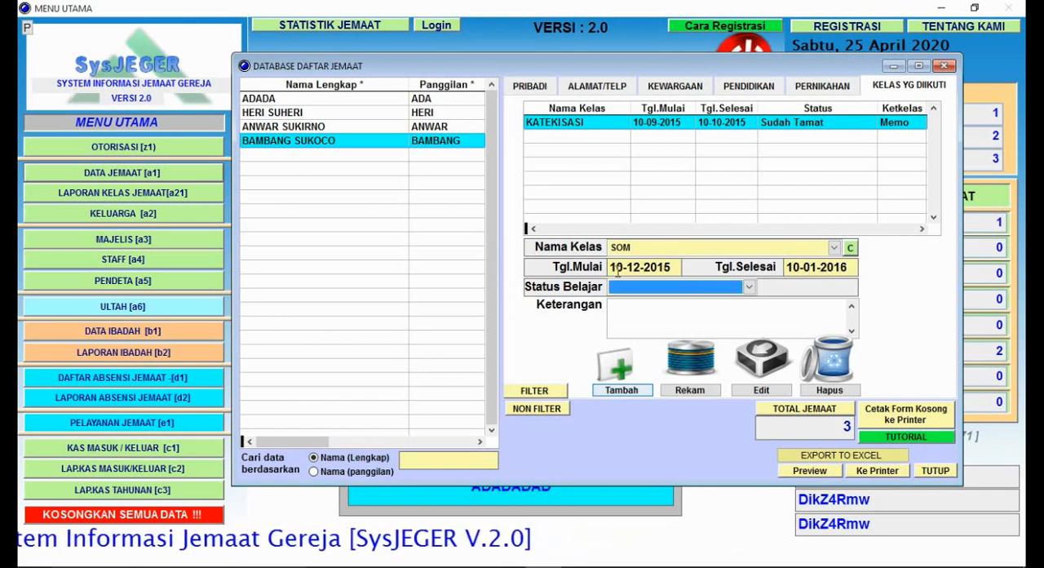
{"action": "left_click", "coordinate": [749, 286]}
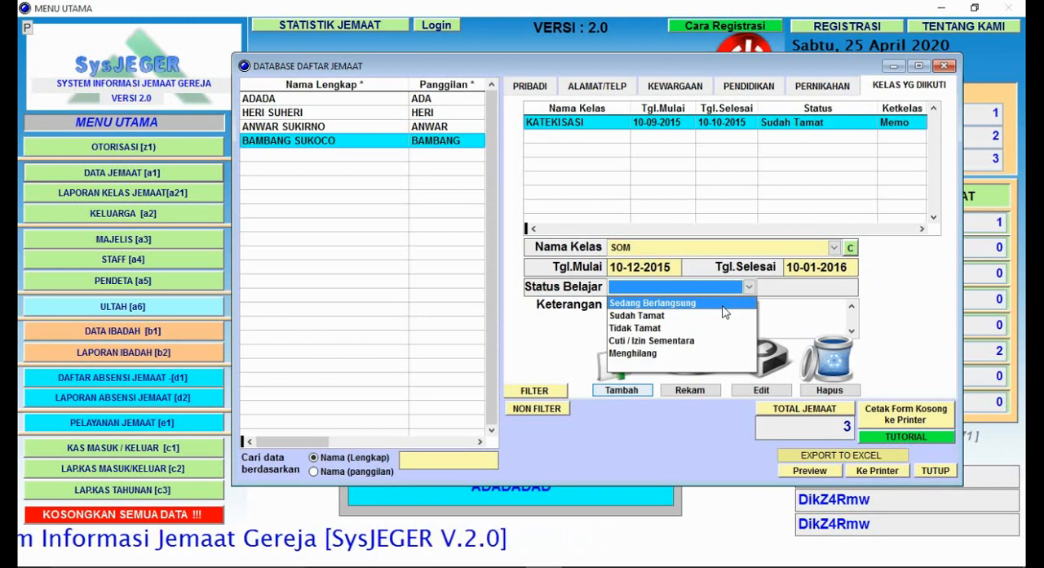
{"action": "left_click", "coordinate": [723, 316]}
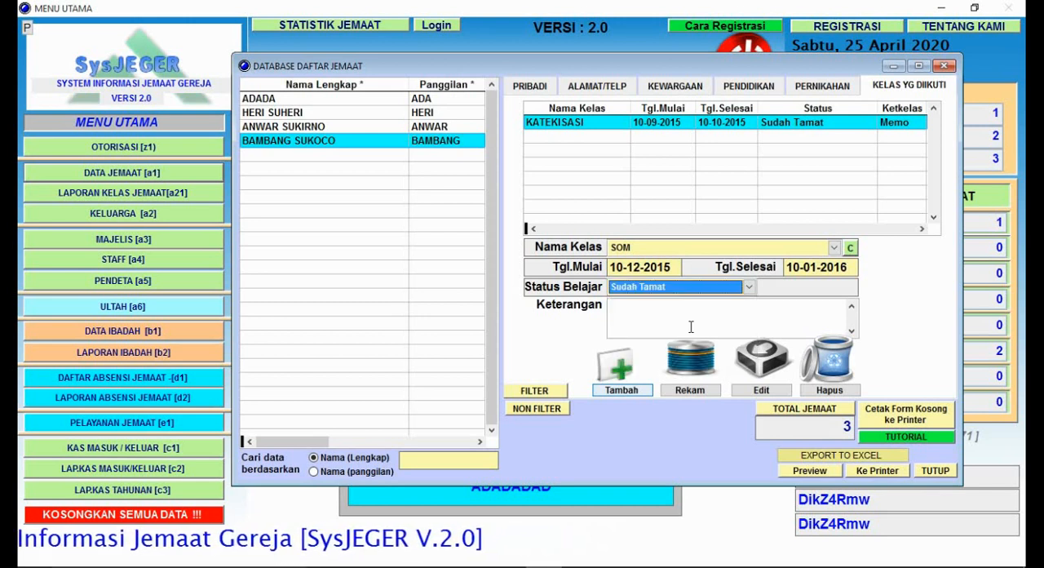
{"action": "left_click", "coordinate": [691, 389]}
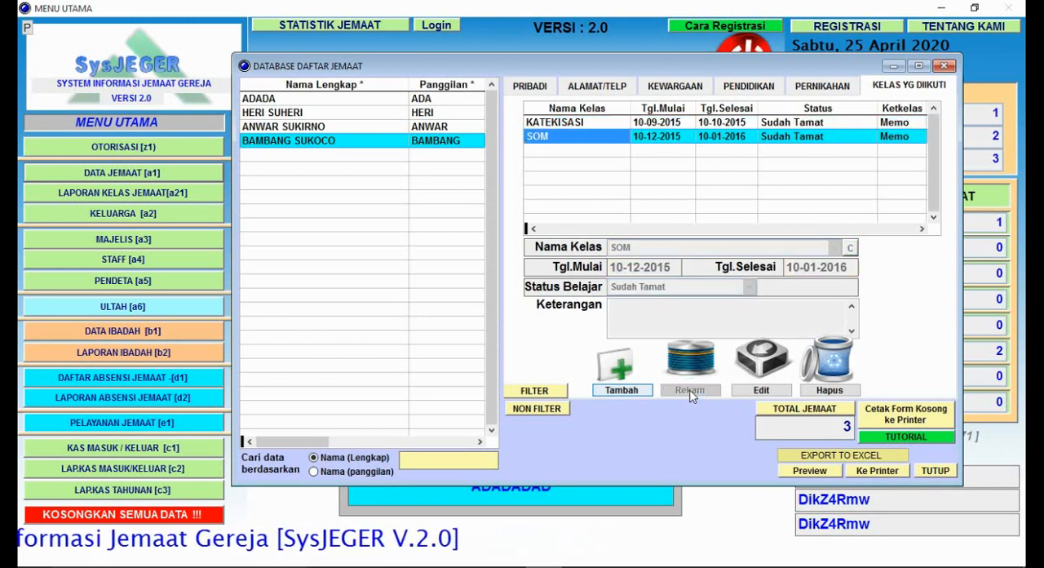
Step: Review the details of the member's KATEKISASI and SOM class records
{"action": "left_click", "coordinate": [432, 219]}
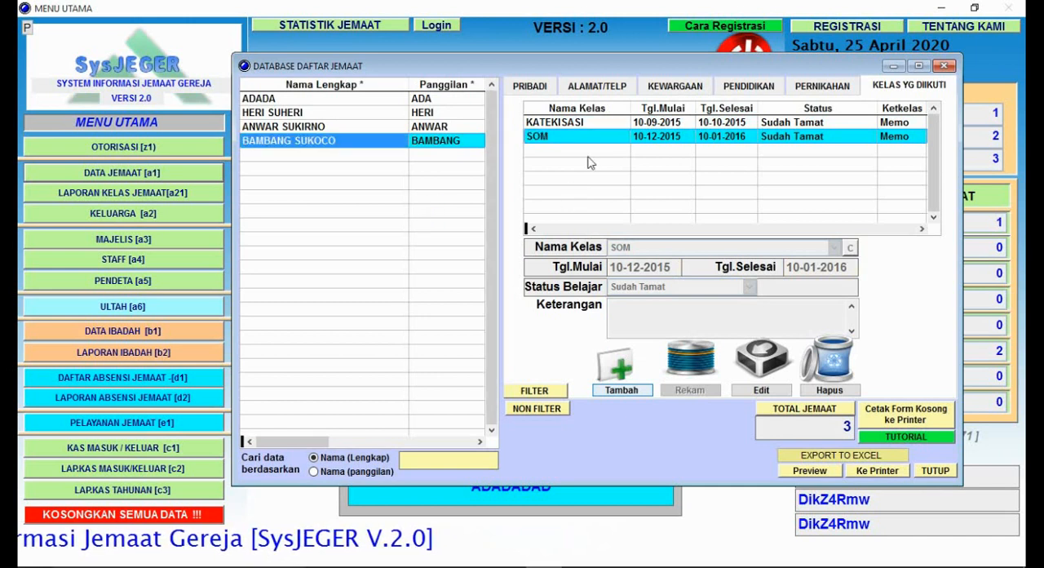
{"action": "left_click", "coordinate": [588, 124]}
{"action": "left_click", "coordinate": [589, 135]}
{"action": "left_click", "coordinate": [584, 122]}
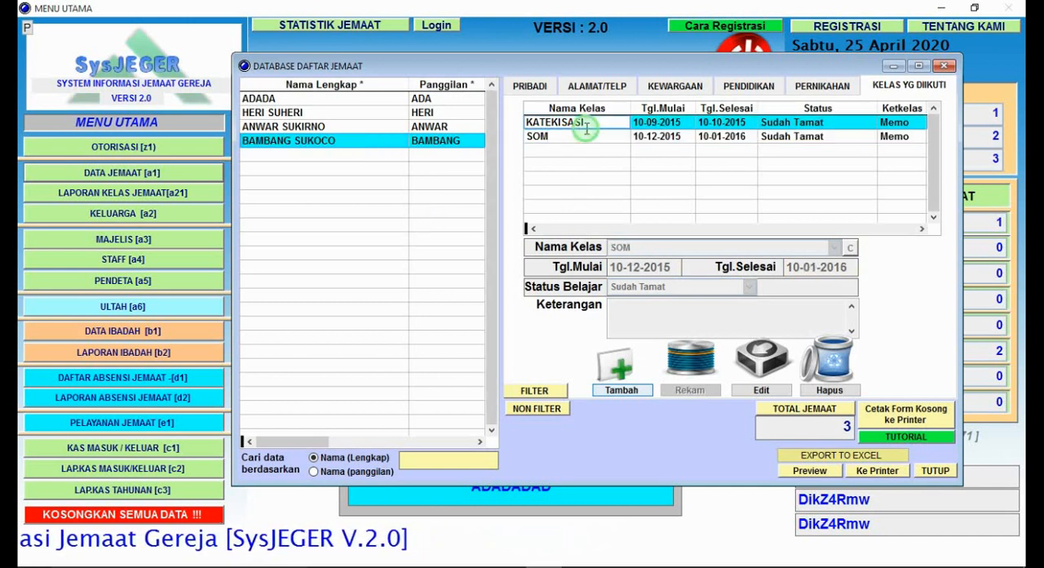
{"action": "left_click", "coordinate": [588, 136]}
{"action": "left_click", "coordinate": [584, 123]}
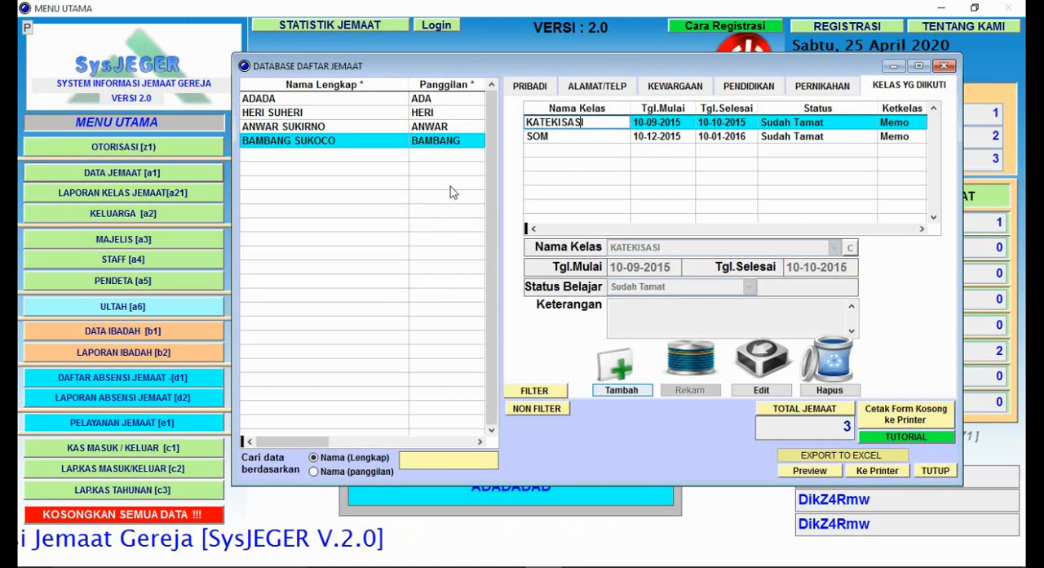
{"action": "left_click", "coordinate": [371, 202]}
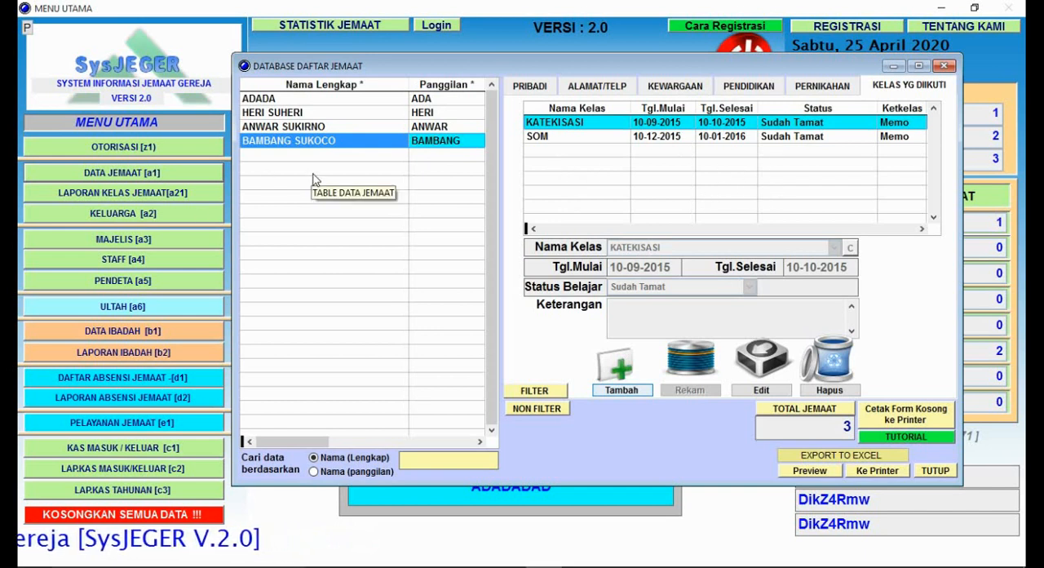
Step: Check the followed-class records of each member in the list, ending on the newly added member
{"action": "left_click", "coordinate": [329, 127]}
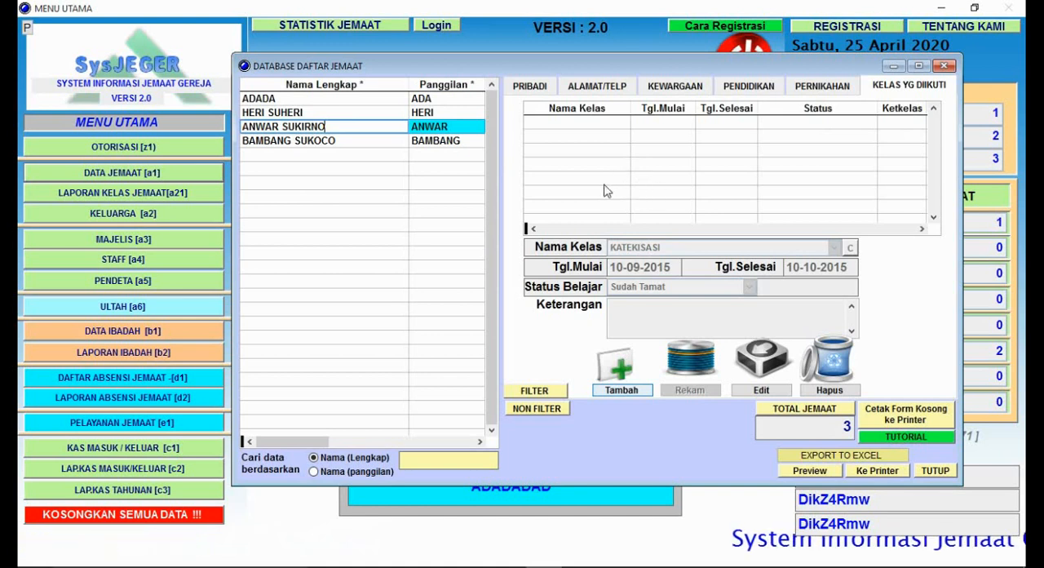
{"action": "left_click", "coordinate": [309, 114]}
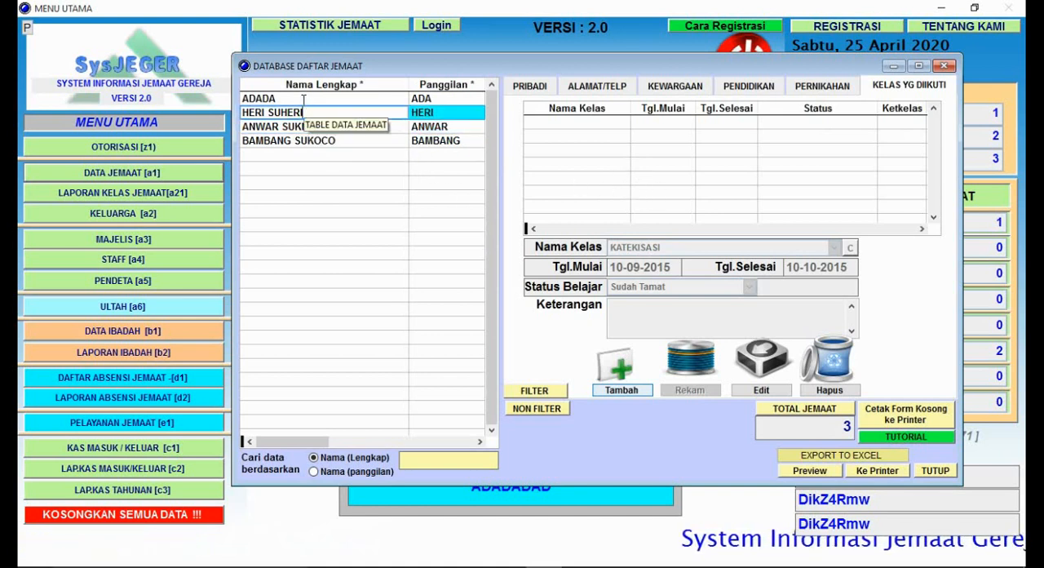
{"action": "left_click", "coordinate": [304, 98]}
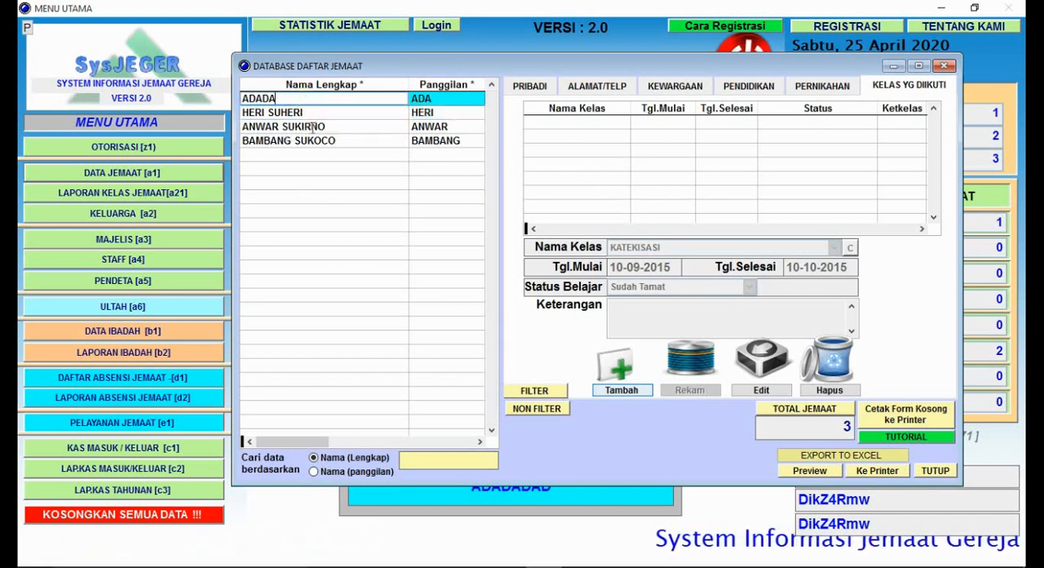
{"action": "left_click", "coordinate": [314, 127]}
{"action": "left_click", "coordinate": [332, 140]}
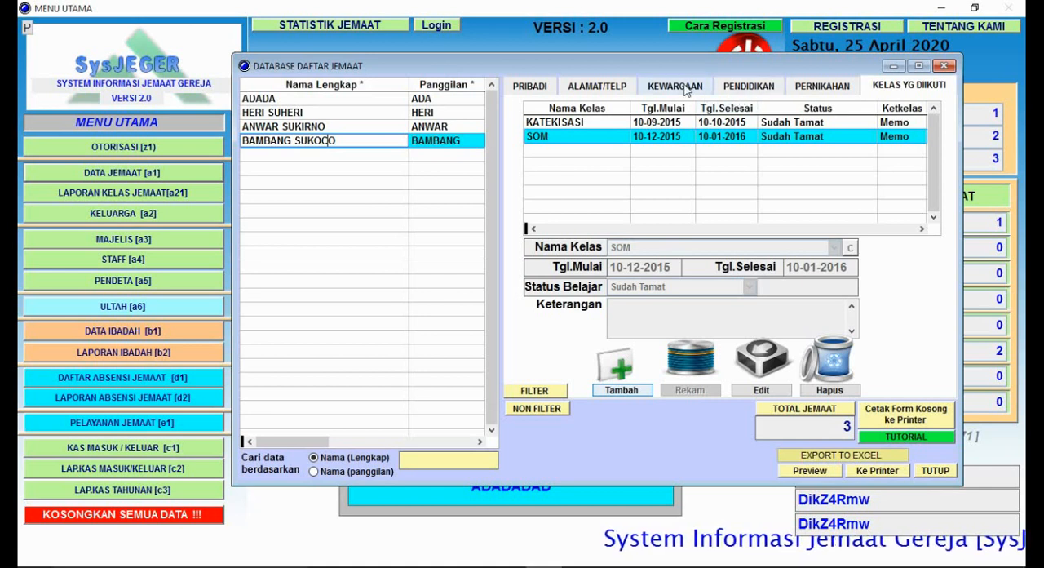
Step: Look through the marriage data of the members in the list one by one
{"action": "left_click", "coordinate": [847, 92]}
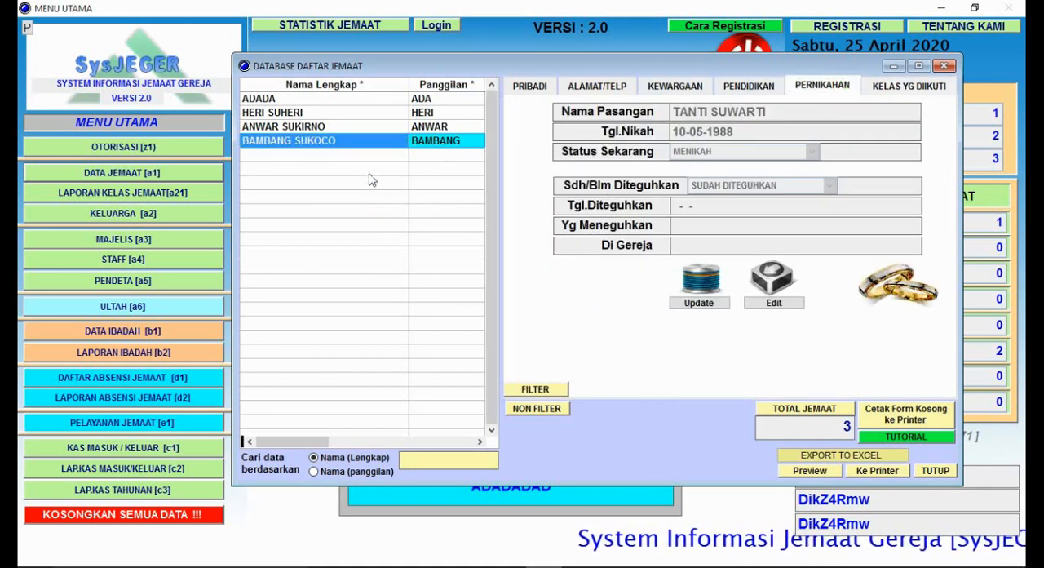
{"action": "left_click", "coordinate": [347, 126]}
{"action": "left_click", "coordinate": [345, 112]}
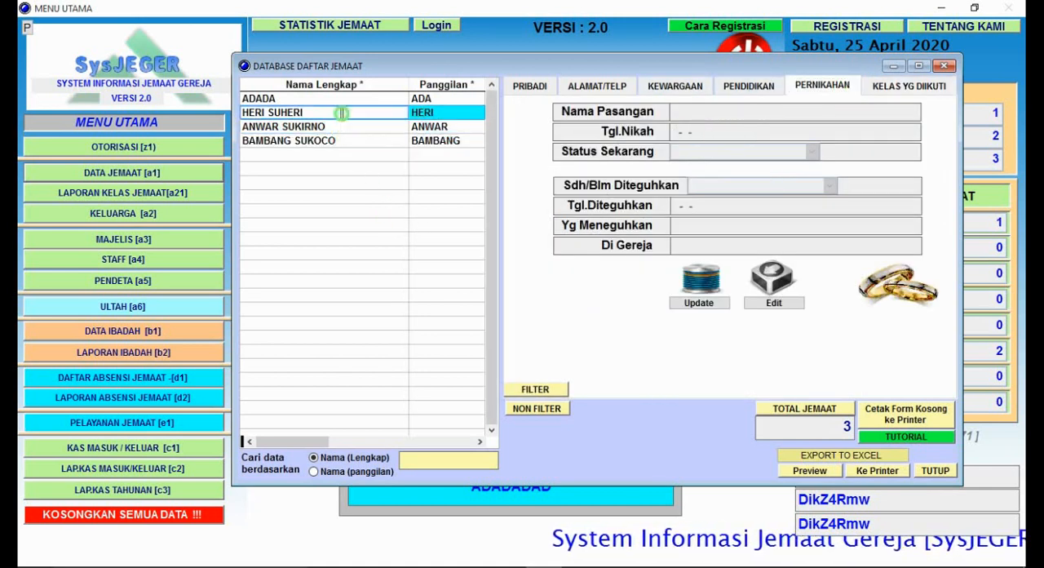
{"action": "left_click", "coordinate": [343, 97]}
{"action": "left_click", "coordinate": [352, 140]}
{"action": "left_click", "coordinate": [353, 127]}
{"action": "left_click", "coordinate": [359, 111]}
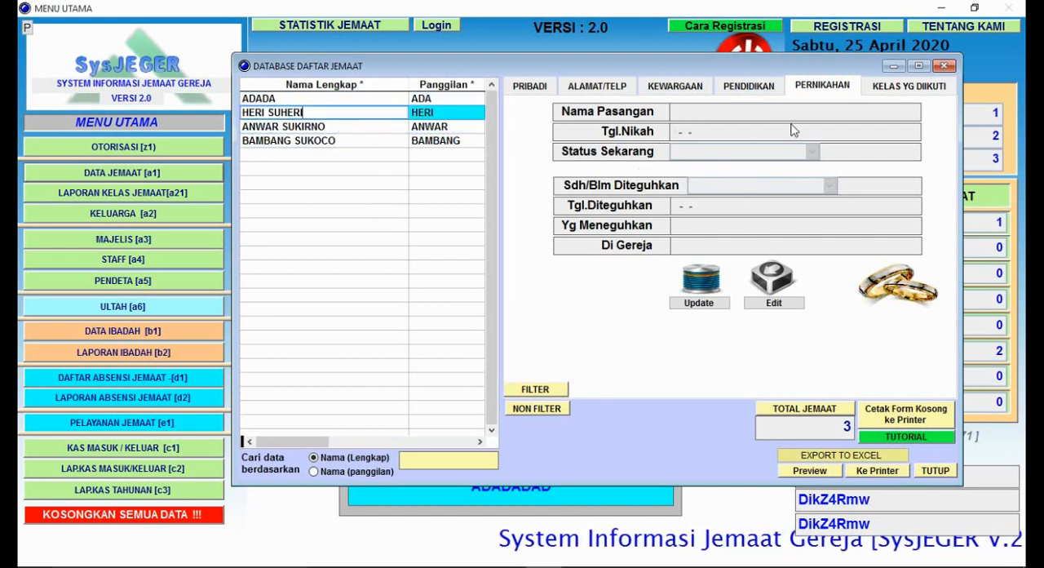
Step: Look through the education data of all four members in the list
{"action": "left_click", "coordinate": [763, 88]}
{"action": "left_click", "coordinate": [338, 140]}
{"action": "left_click", "coordinate": [349, 127]}
{"action": "left_click", "coordinate": [354, 112]}
{"action": "left_click", "coordinate": [377, 98]}
Step: Check the church membership and baptism data of a few members in the list
{"action": "left_click", "coordinate": [680, 90]}
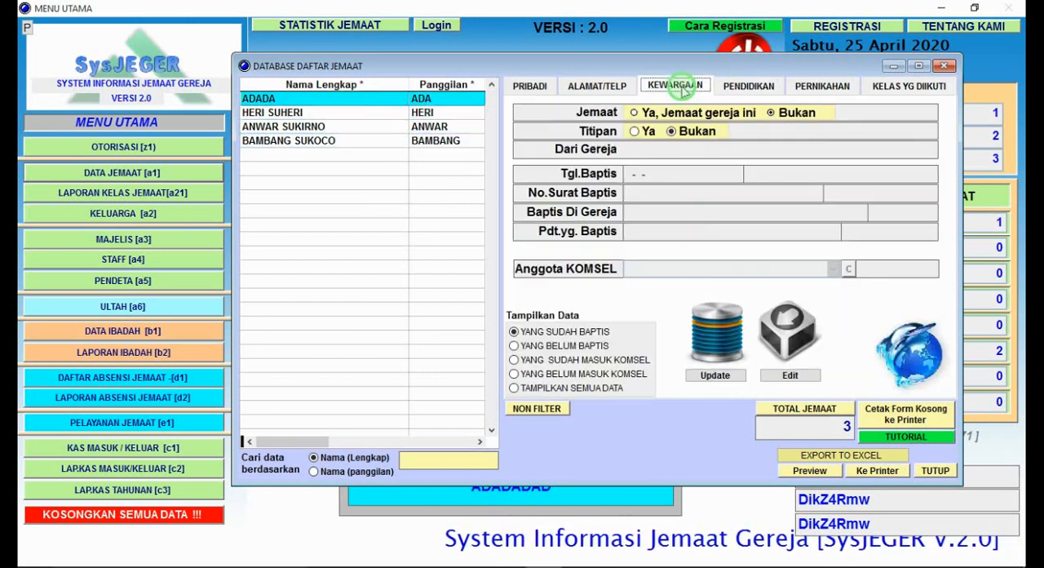
{"action": "left_click", "coordinate": [393, 126]}
{"action": "left_click", "coordinate": [387, 98]}
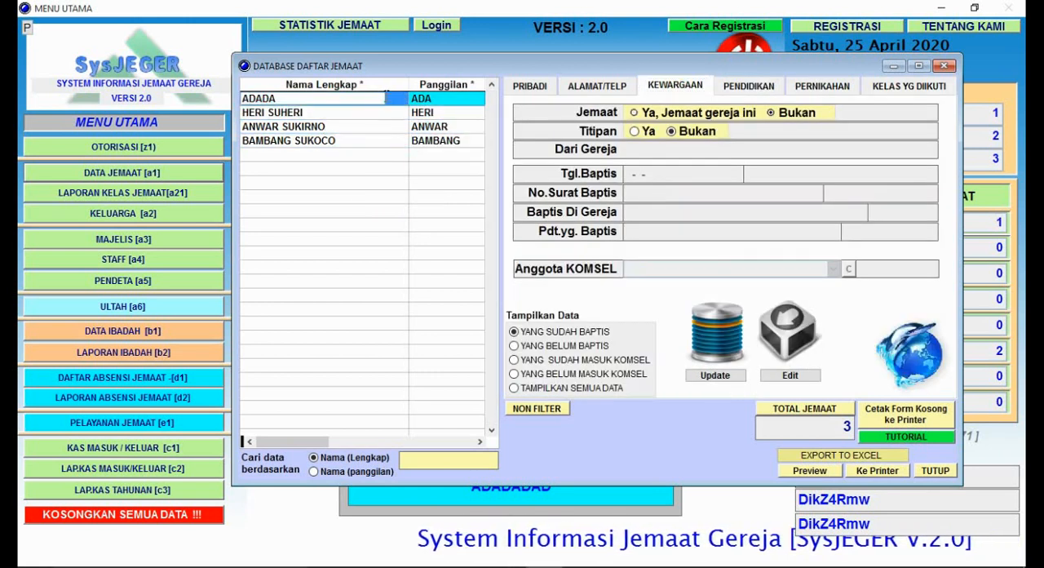
Step: Look through the address and telephone data of all four members, starting with the newly added one
{"action": "left_click", "coordinate": [602, 86]}
{"action": "left_click", "coordinate": [293, 140]}
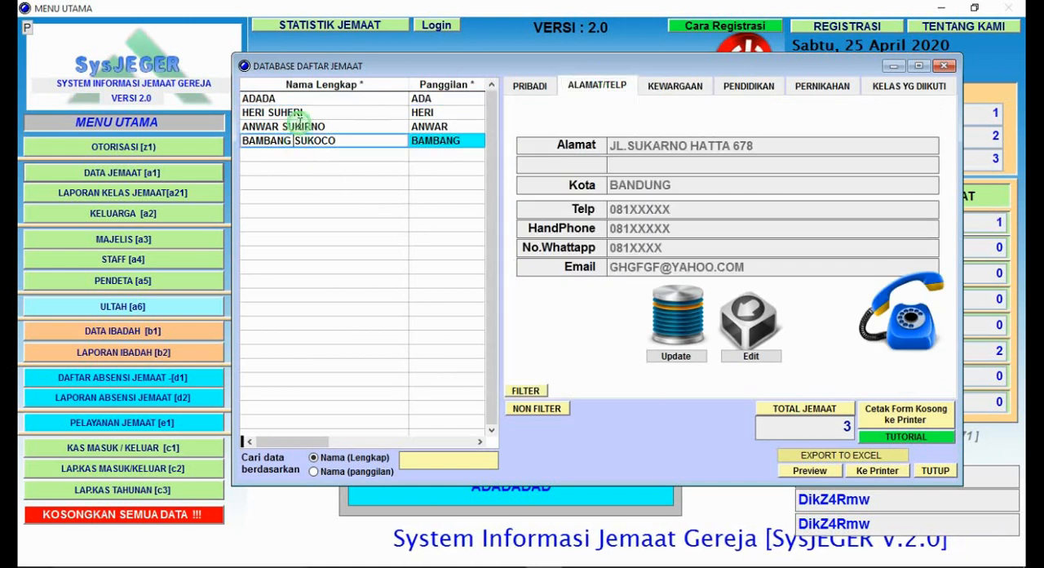
{"action": "left_click", "coordinate": [295, 126]}
{"action": "left_click", "coordinate": [299, 112]}
{"action": "left_click", "coordinate": [301, 98]}
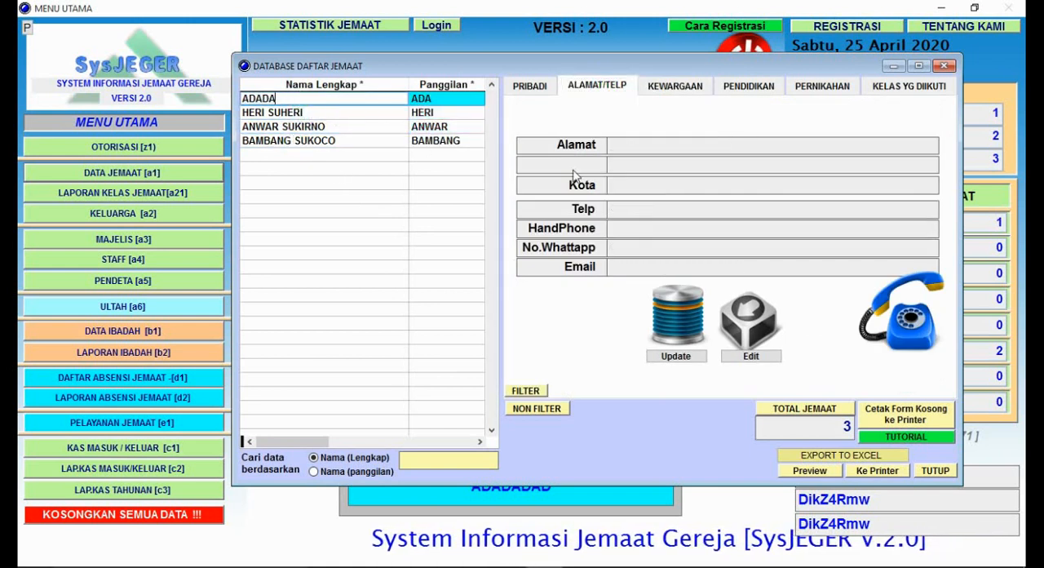
Step: View the personal data of each member down to the last one in the list
{"action": "left_click", "coordinate": [545, 88]}
{"action": "left_click", "coordinate": [371, 169]}
{"action": "key", "text": "Down"}
{"action": "key", "text": "Down"}
{"action": "key", "text": "Down"}
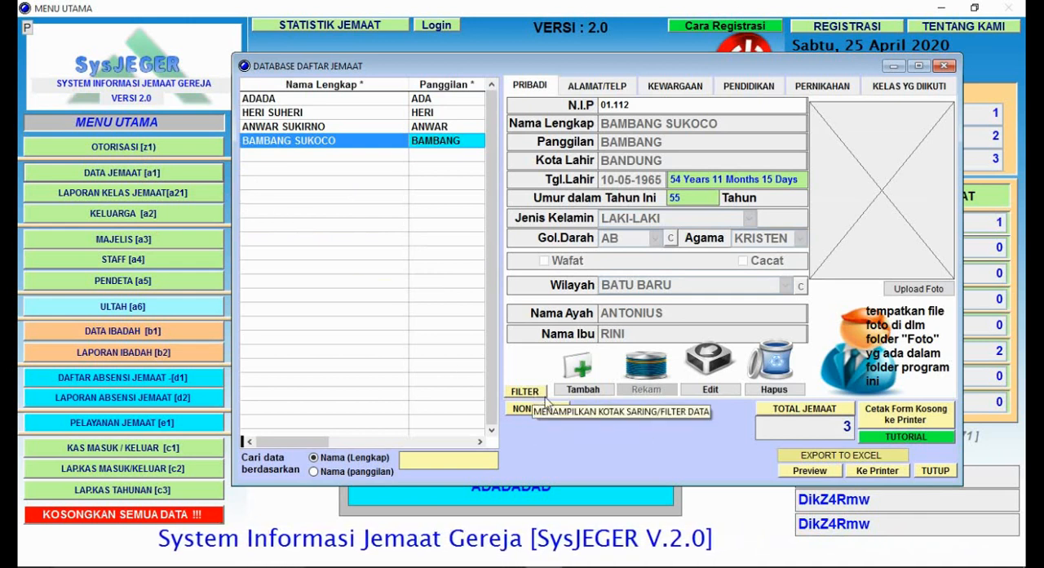
{"action": "left_click", "coordinate": [386, 307]}
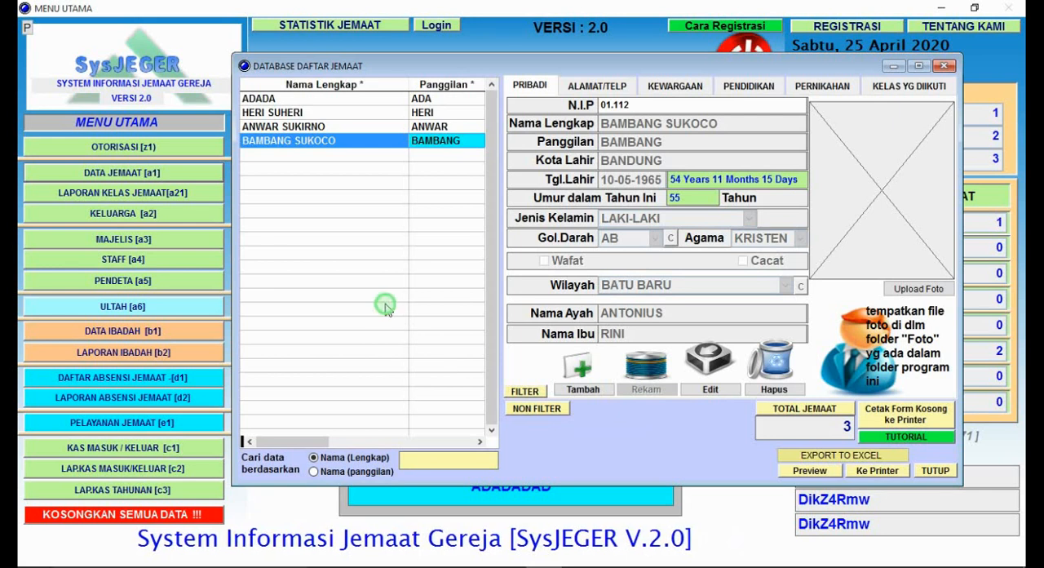
Step: Open the personal-data filter, examine its Wilayah, Gol.Darah and age-range criteria, and close it without filtering
{"action": "left_click", "coordinate": [524, 390]}
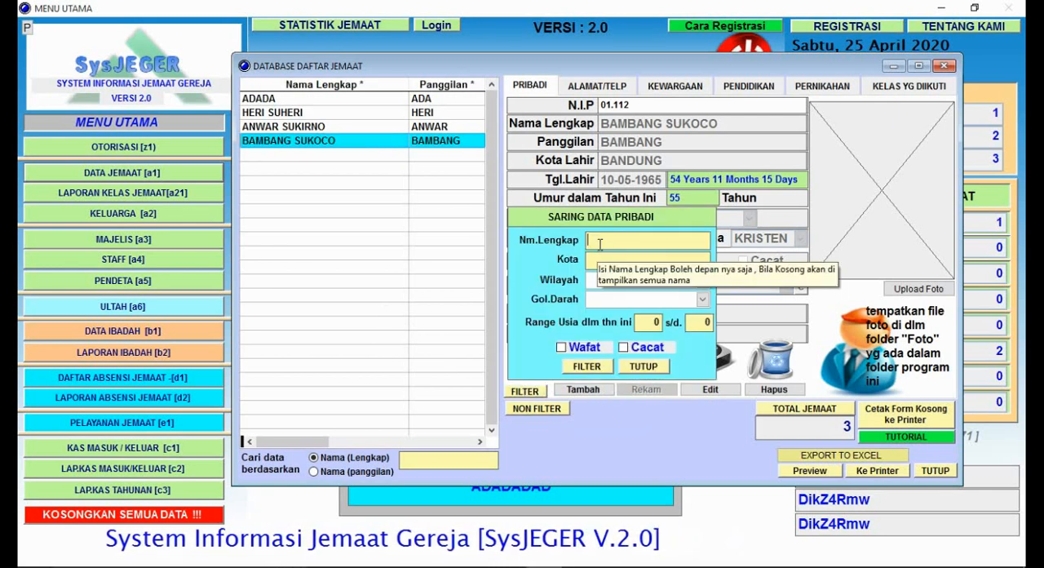
{"action": "left_click", "coordinate": [705, 284]}
{"action": "left_click", "coordinate": [705, 285]}
{"action": "left_click", "coordinate": [703, 301]}
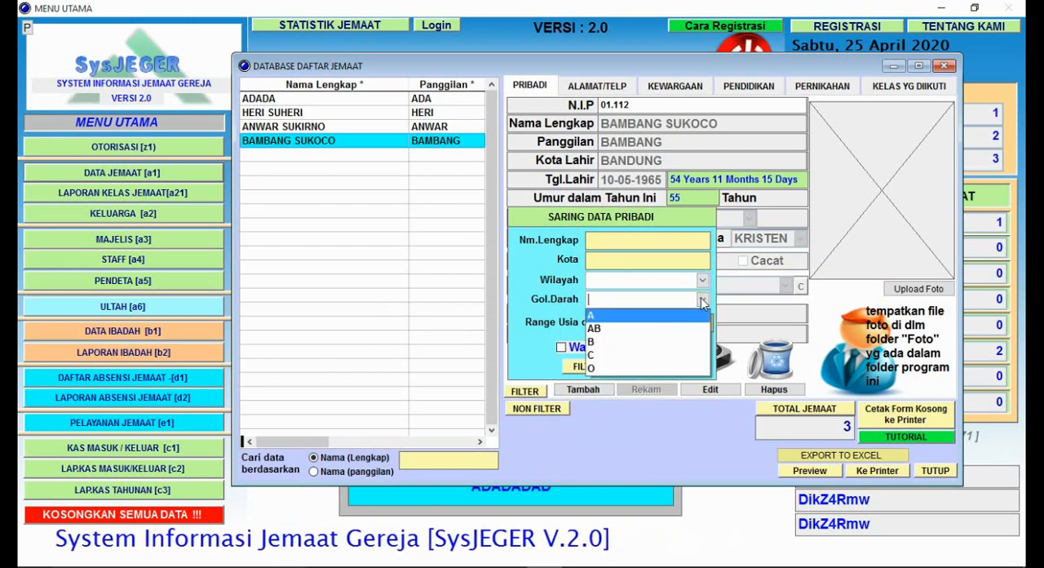
{"action": "left_click", "coordinate": [703, 301]}
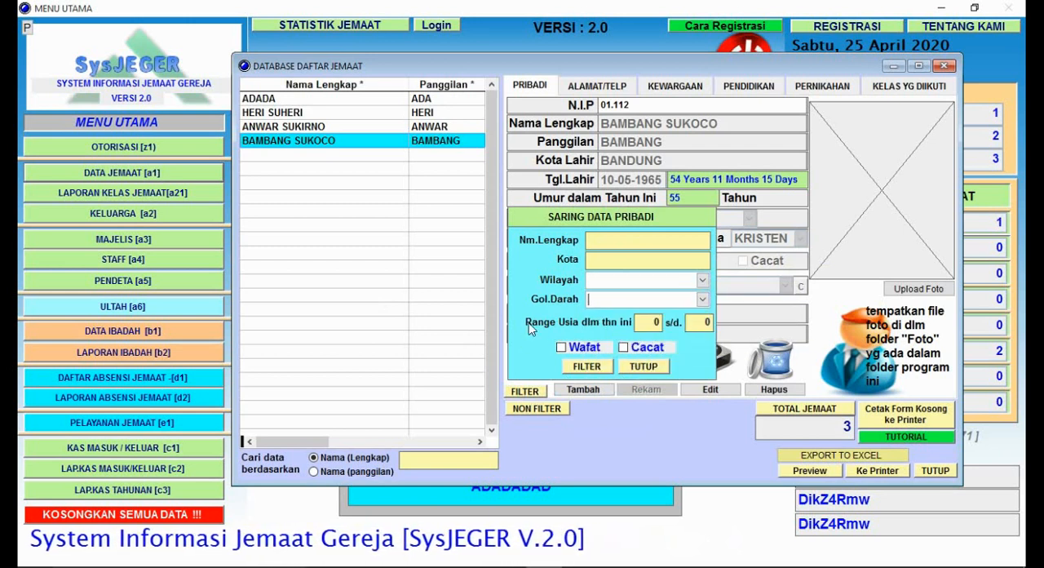
{"action": "left_click", "coordinate": [643, 323]}
{"action": "left_click", "coordinate": [688, 326]}
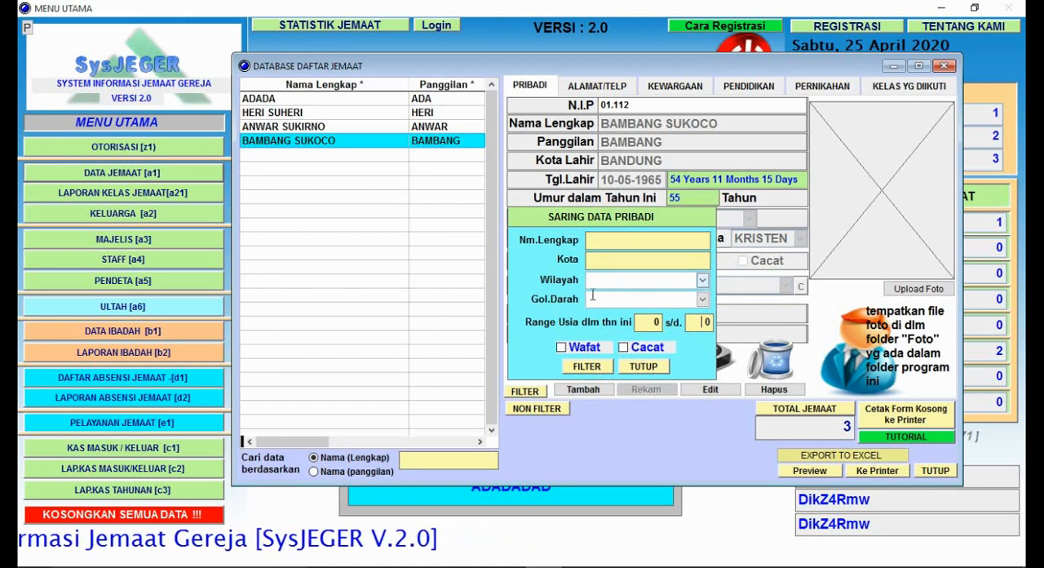
{"action": "left_click", "coordinate": [633, 368]}
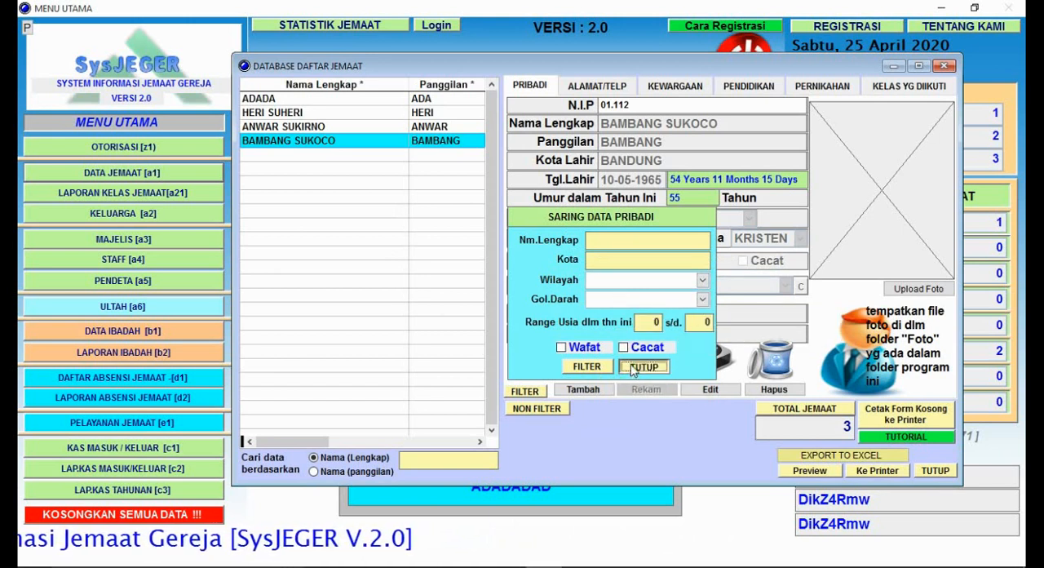
Step: Filter the members' KEWARGAAN data by YANG BELUM MASUK KOMSEL and by YANG SUDAH MASUK KOMSEL to compare the resulting lists
{"action": "left_click", "coordinate": [620, 89]}
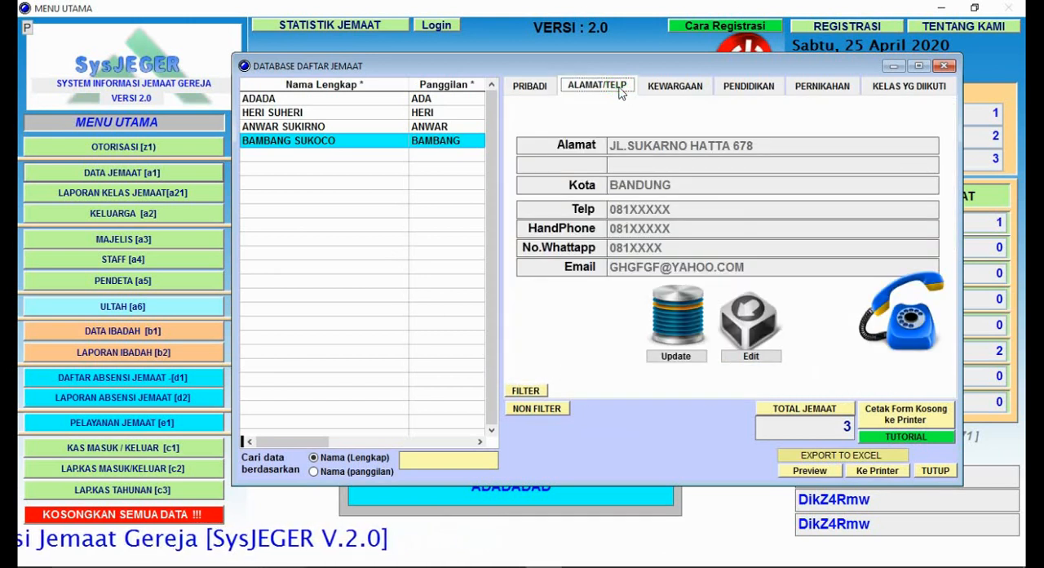
{"action": "left_click", "coordinate": [677, 87]}
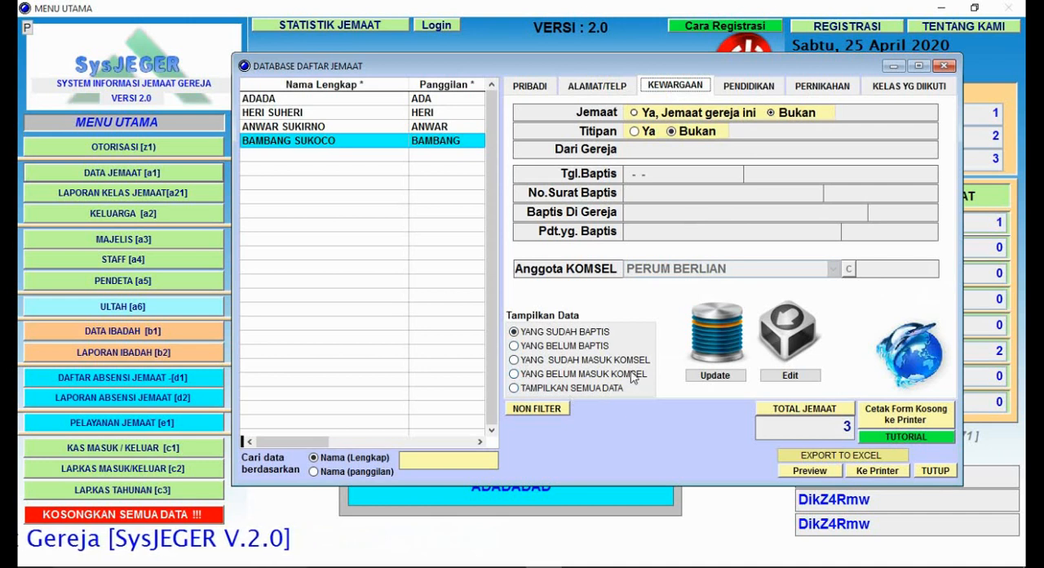
{"action": "left_click", "coordinate": [543, 375]}
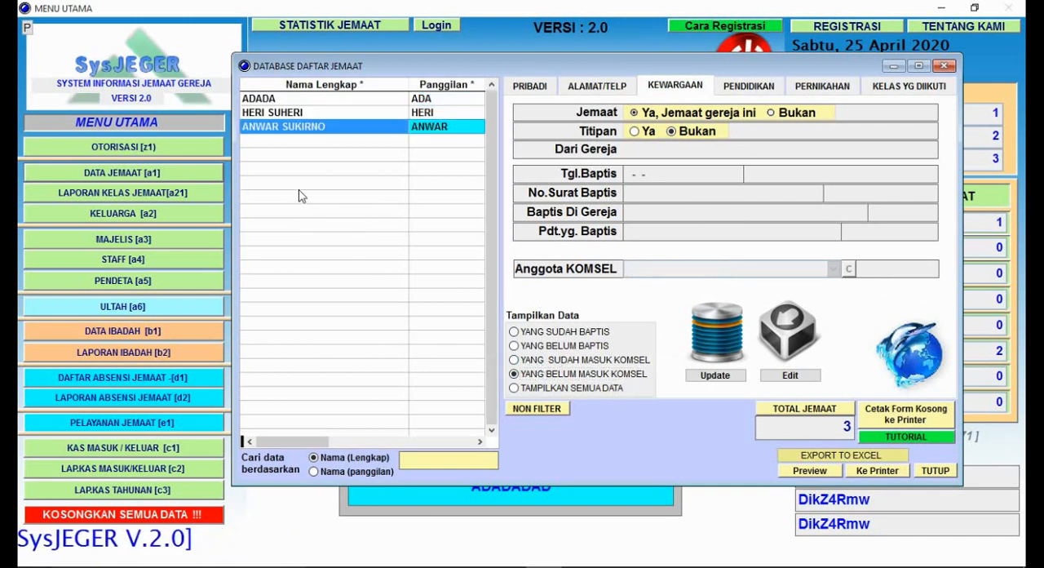
{"action": "left_click", "coordinate": [574, 360]}
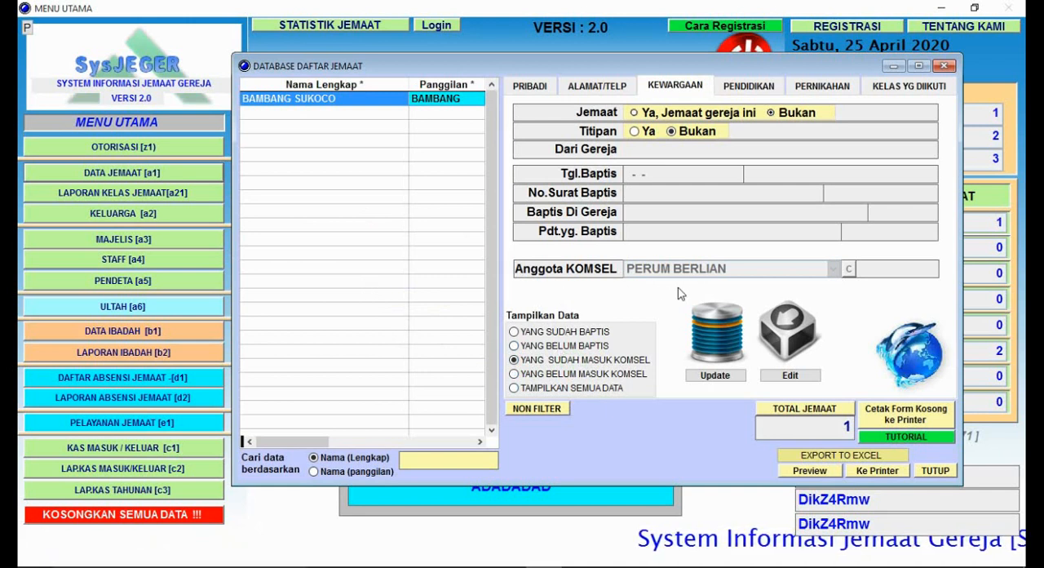
Step: Filter the member list by YANG SUDAH BAPTIS and by YANG BELUM BAPTIS, and restore it with TAMPILKAN SEMUA DATA
{"action": "left_click", "coordinate": [546, 334]}
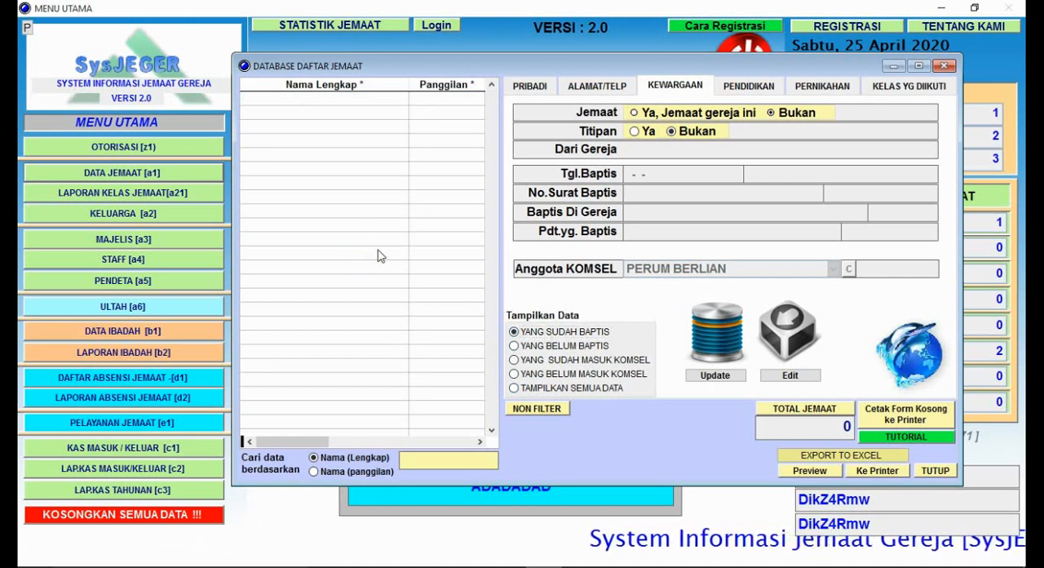
{"action": "left_click", "coordinate": [534, 347]}
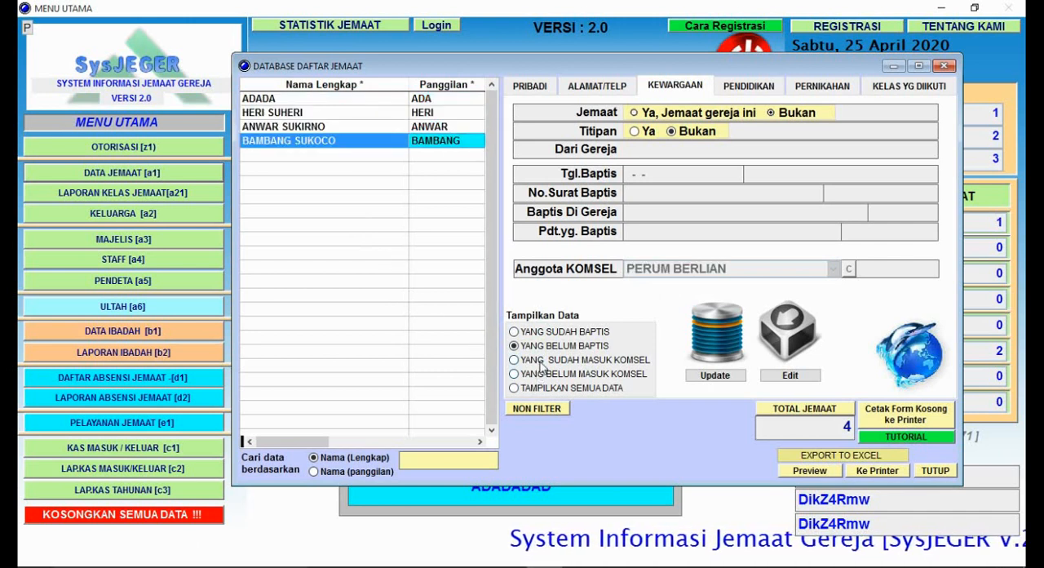
{"action": "left_click", "coordinate": [556, 388]}
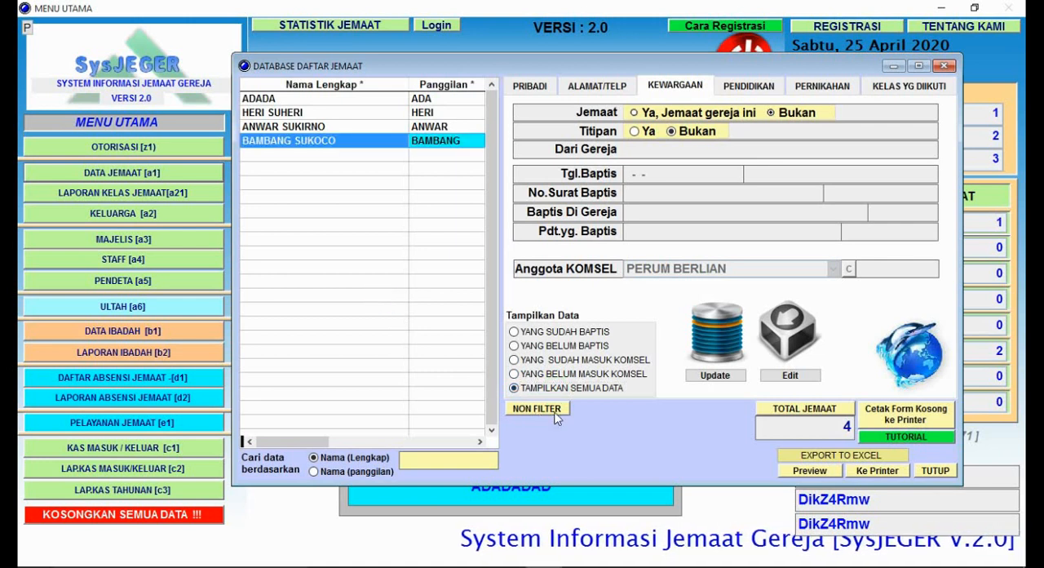
Step: Open the education data filter and examine its Pendidikan and Status criteria
{"action": "left_click", "coordinate": [766, 91]}
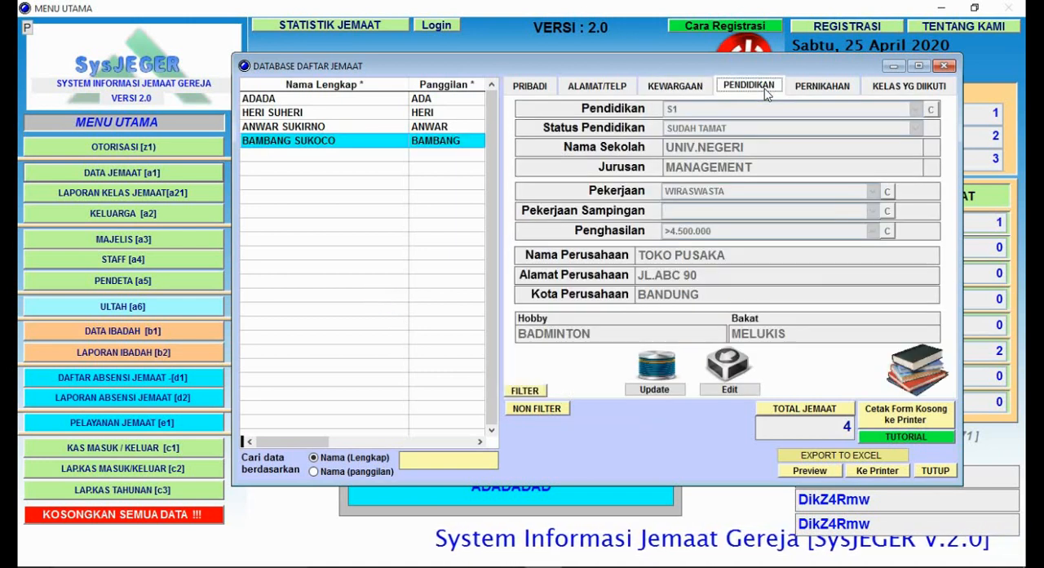
{"action": "left_click", "coordinate": [539, 392]}
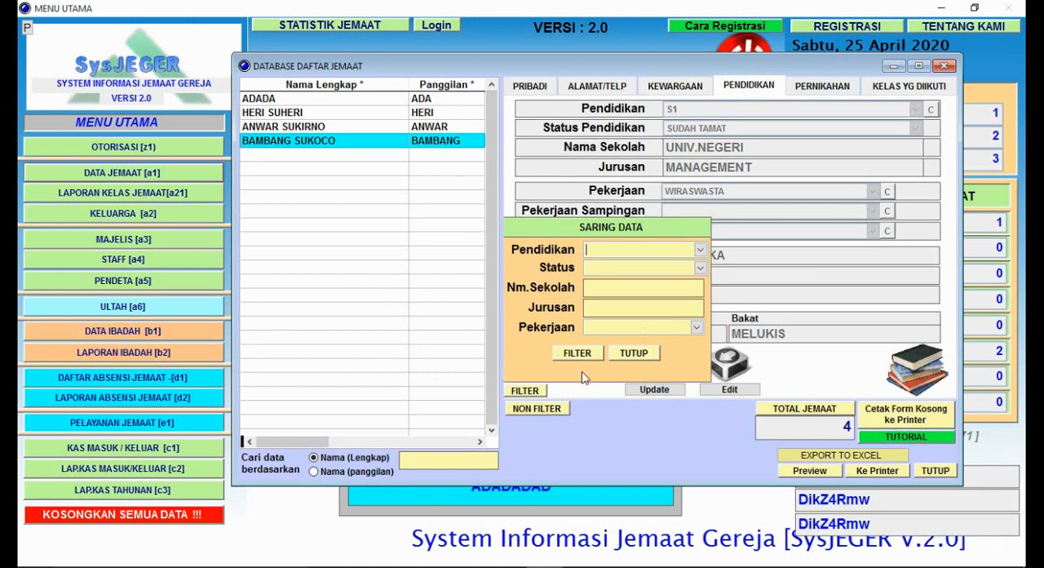
{"action": "left_click", "coordinate": [701, 249]}
{"action": "left_click", "coordinate": [701, 250]}
{"action": "left_click", "coordinate": [701, 268]}
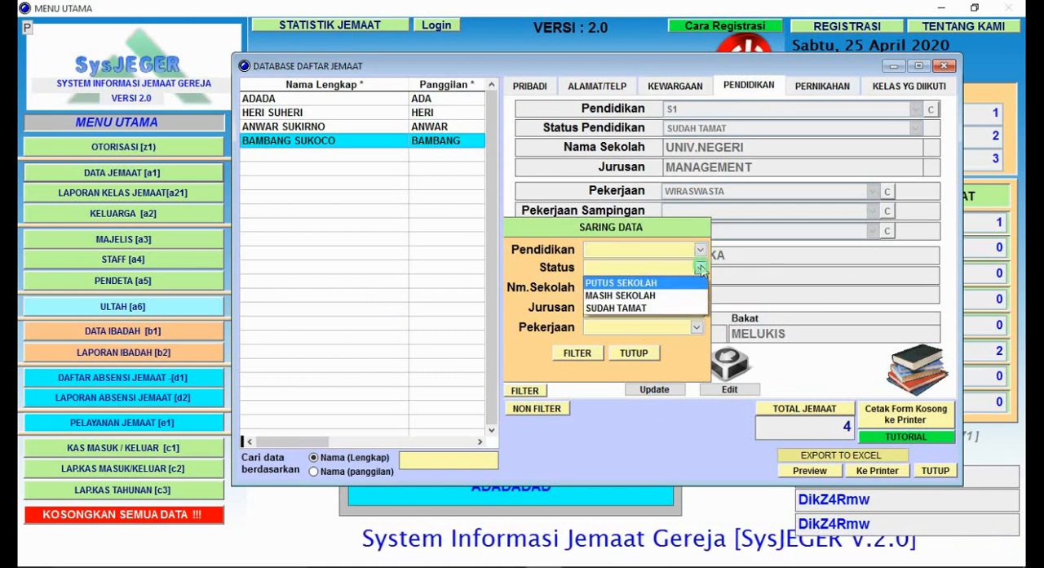
{"action": "left_click", "coordinate": [701, 269]}
{"action": "left_click", "coordinate": [701, 268]}
{"action": "left_click", "coordinate": [701, 268]}
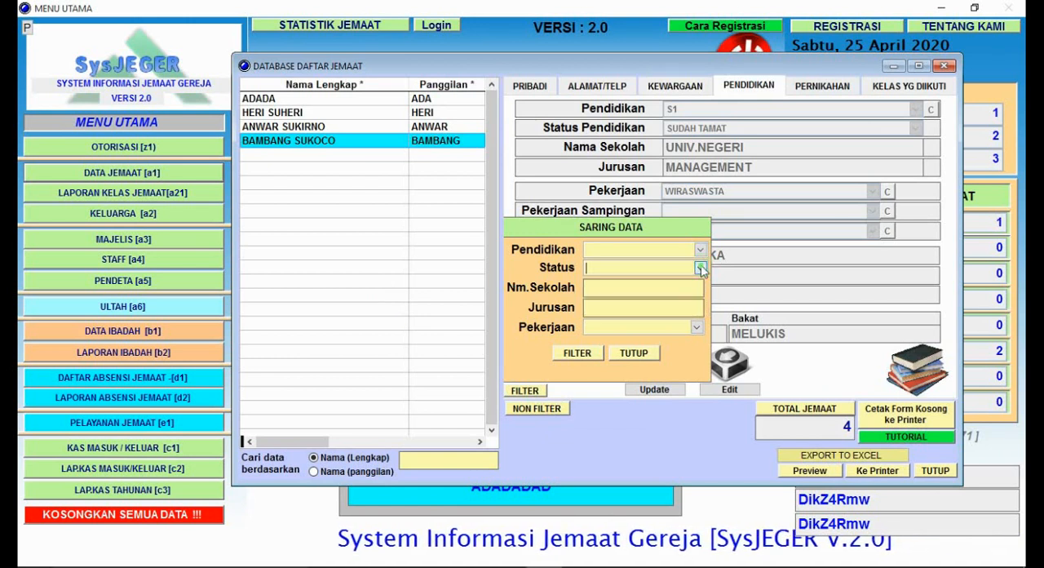
Step: Examine the school name, Jurusan and Pekerjaan criteria of the education filter, and close it without filtering
{"action": "left_click", "coordinate": [653, 290]}
{"action": "left_click", "coordinate": [652, 291]}
{"action": "left_click", "coordinate": [644, 306]}
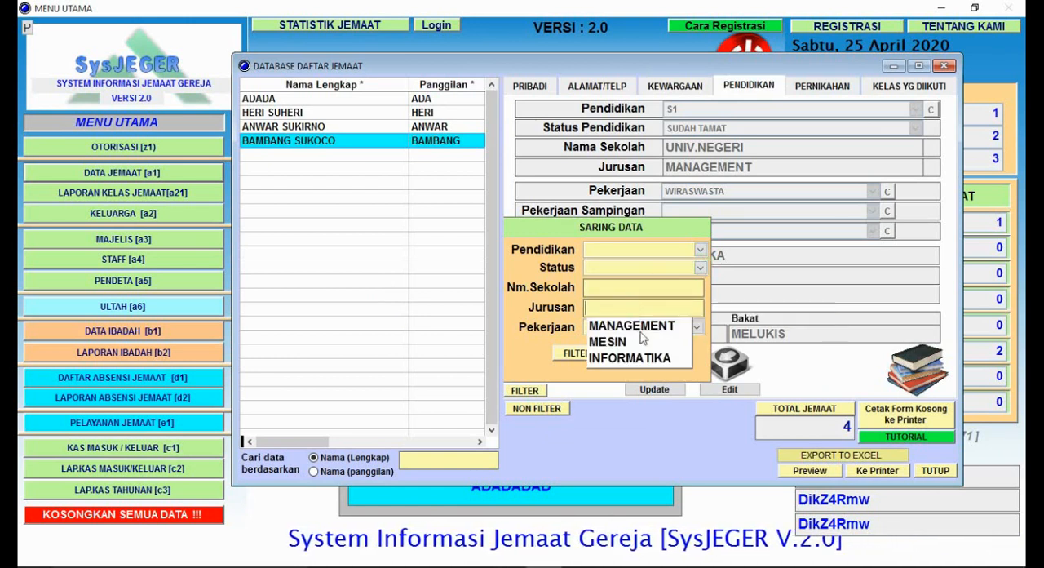
{"action": "left_click", "coordinate": [659, 305]}
{"action": "left_click", "coordinate": [698, 327]}
{"action": "left_click", "coordinate": [697, 328]}
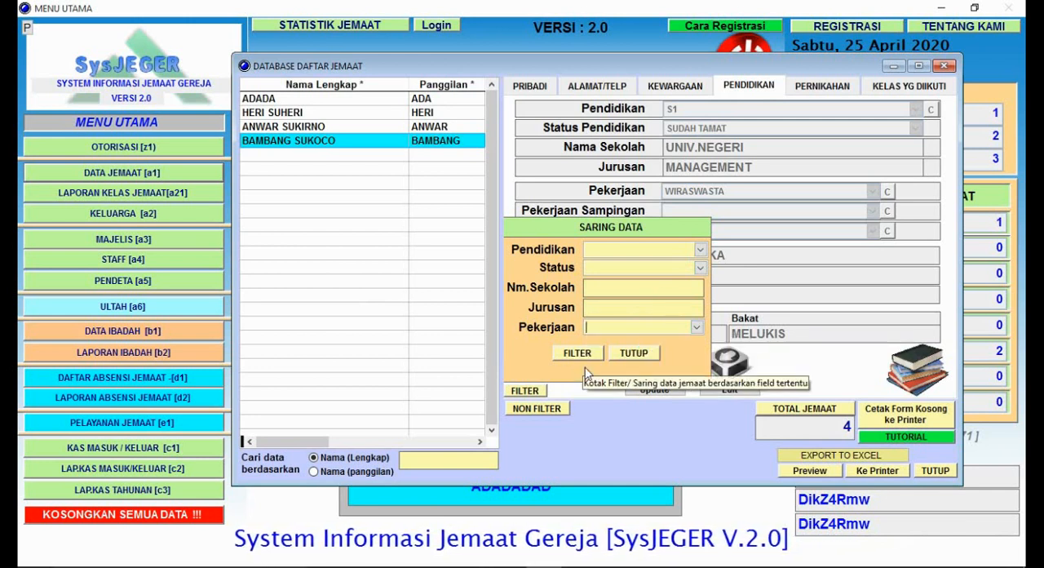
{"action": "left_click", "coordinate": [634, 353]}
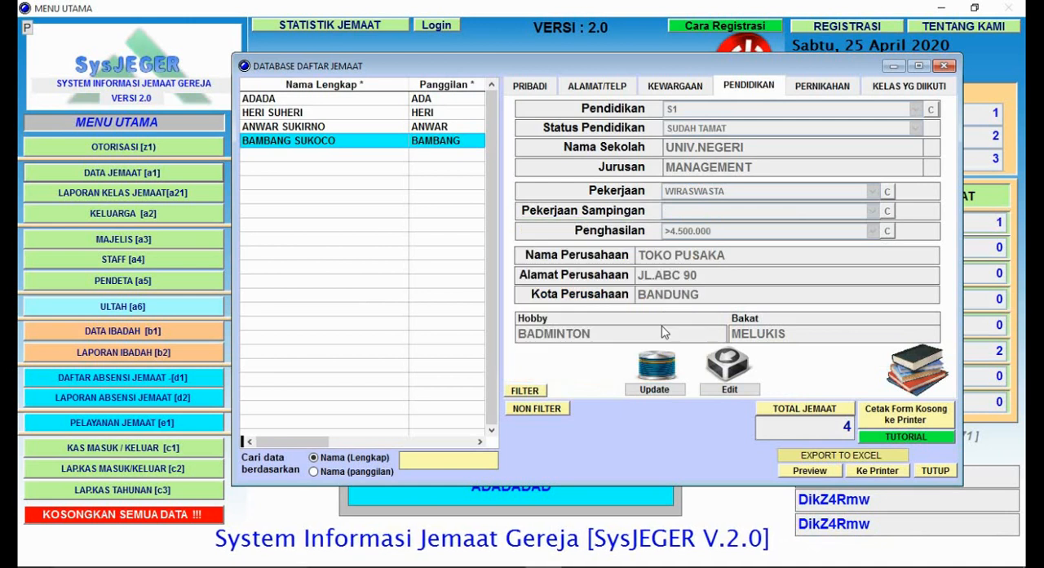
Step: Open the marriage data filter to view its wedding-date range and status criteria, and close it without filtering
{"action": "left_click", "coordinate": [819, 87]}
{"action": "left_click", "coordinate": [558, 390]}
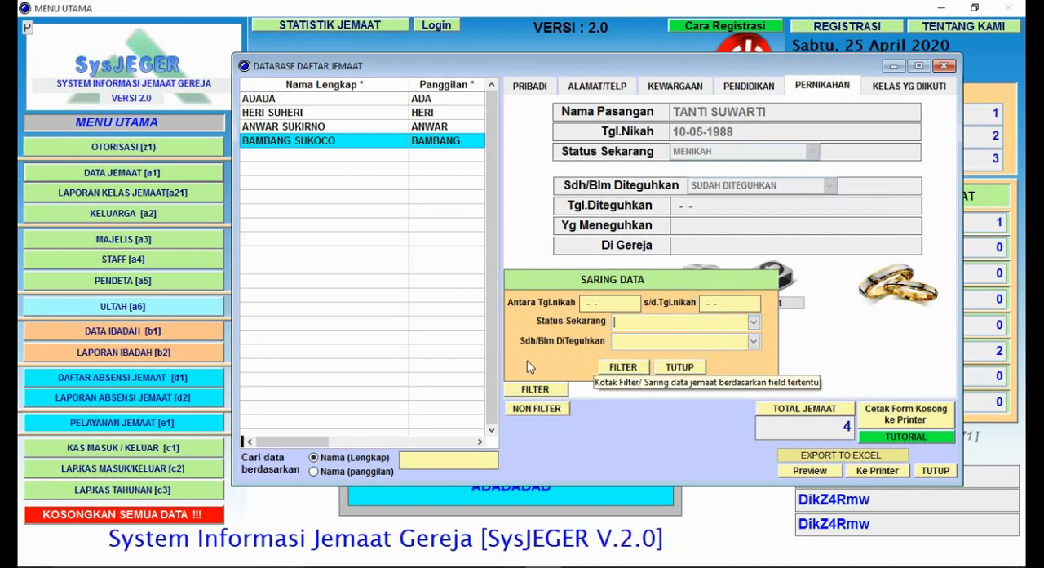
{"action": "left_click", "coordinate": [680, 368]}
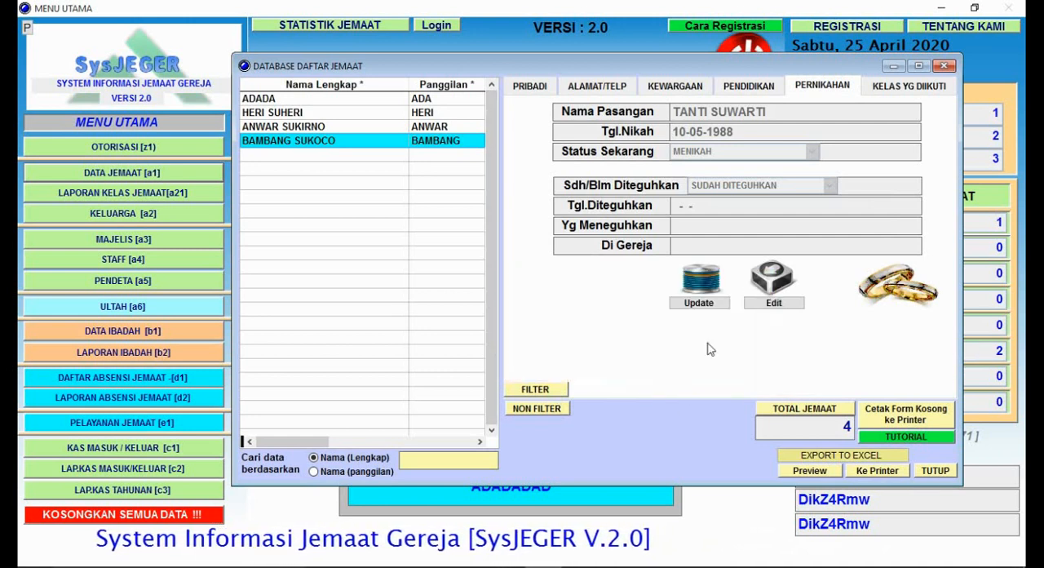
Step: Read the filter information for the selected member's followed classes, and close the congregation member database
{"action": "left_click", "coordinate": [896, 86]}
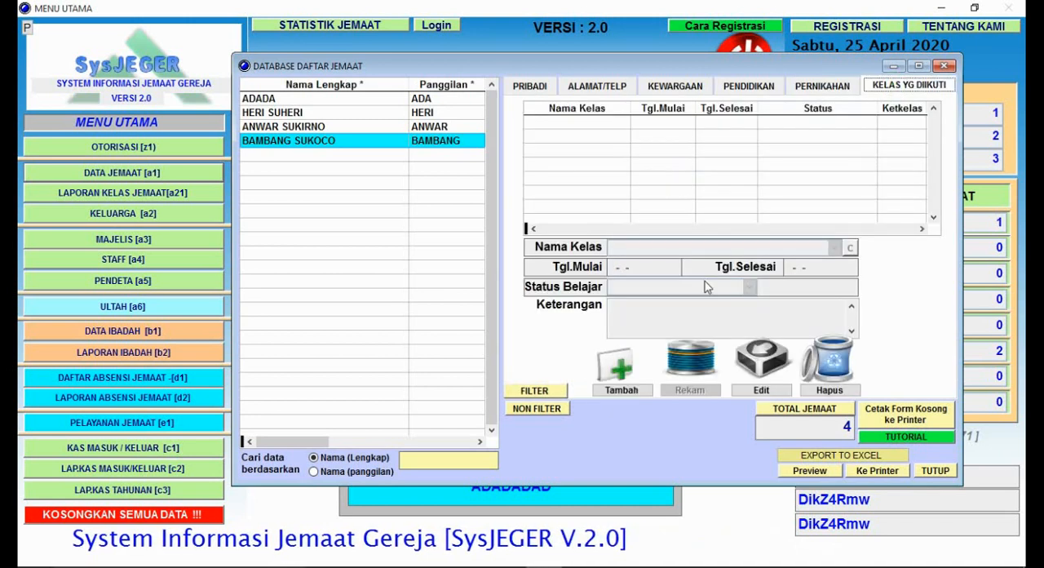
{"action": "left_click", "coordinate": [535, 392]}
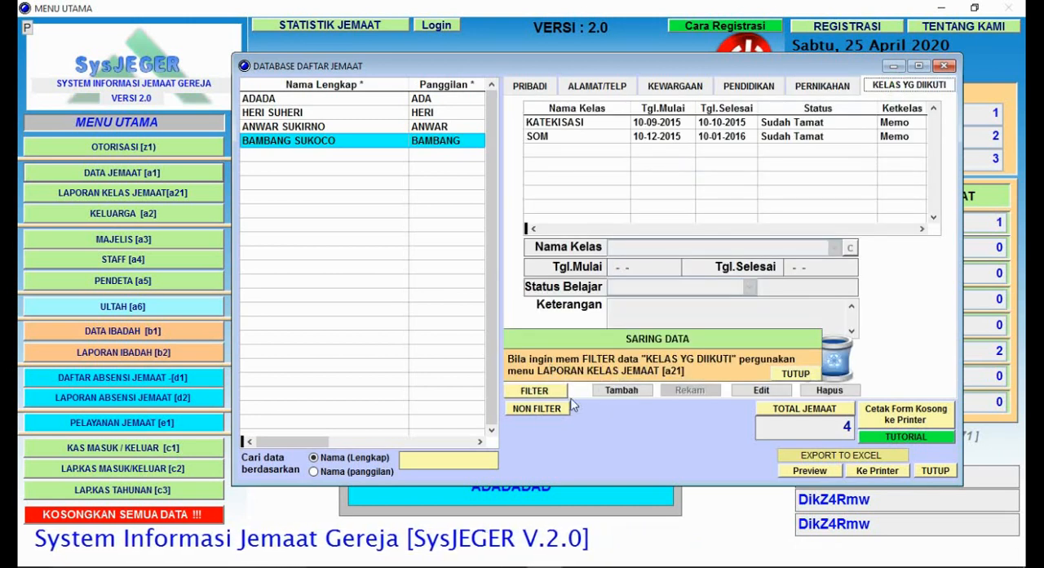
{"action": "left_click", "coordinate": [540, 391]}
{"action": "left_click", "coordinate": [539, 392]}
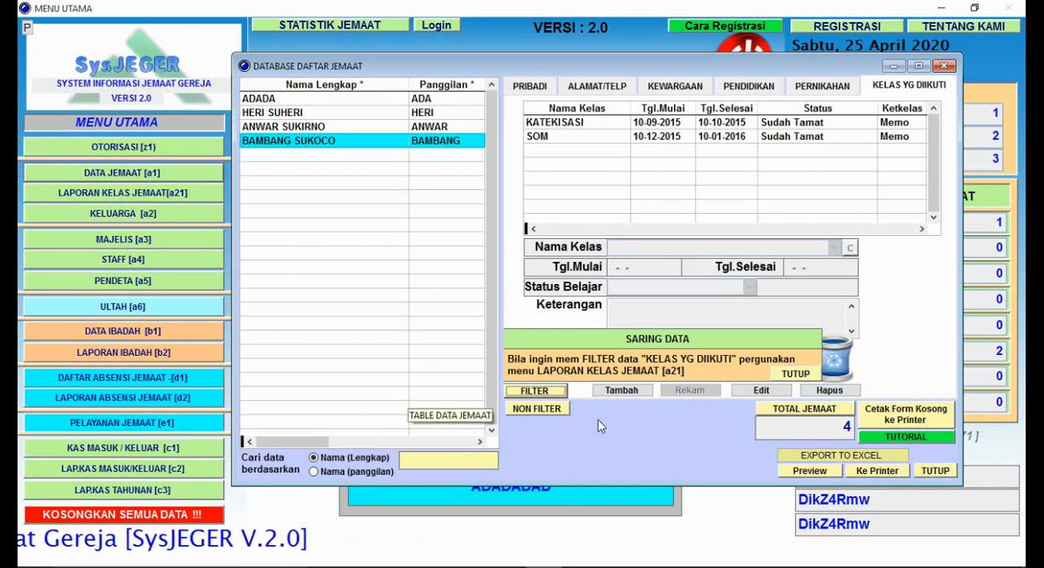
{"action": "left_click", "coordinate": [936, 470]}
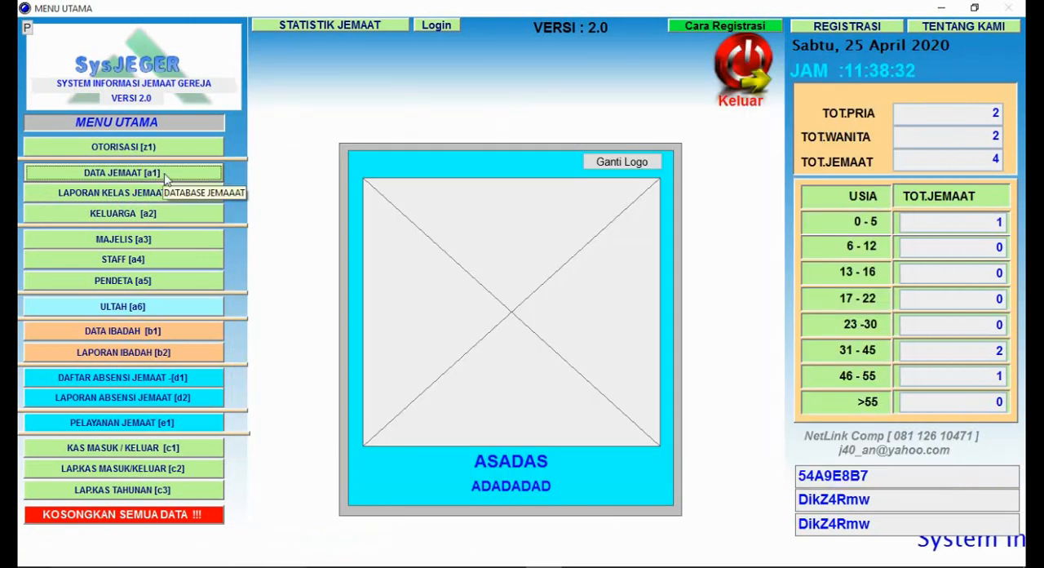
{"action": "mouse_move", "coordinate": [564, 552]}
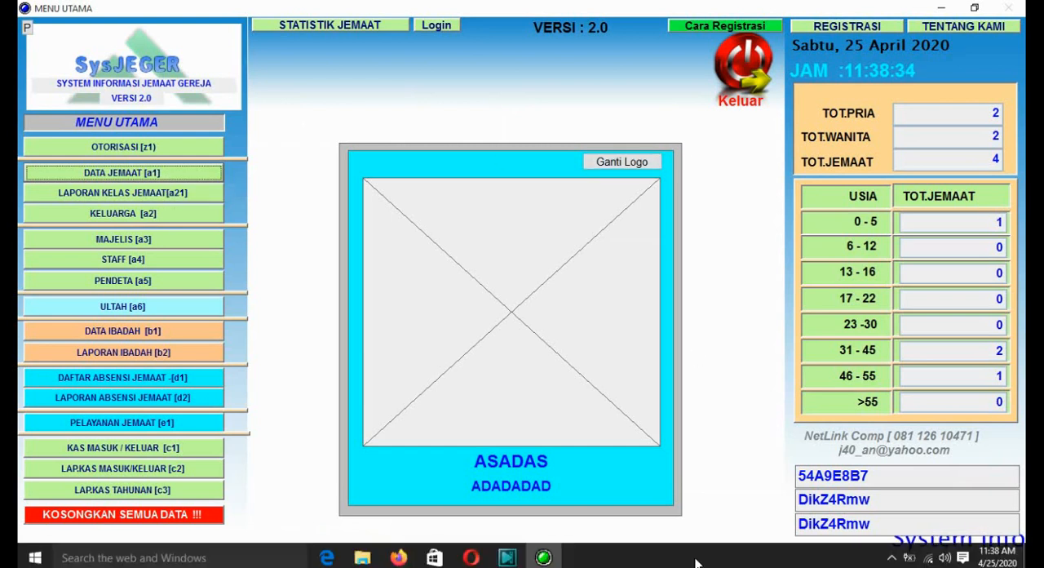
{"action": "left_click", "coordinate": [892, 553]}
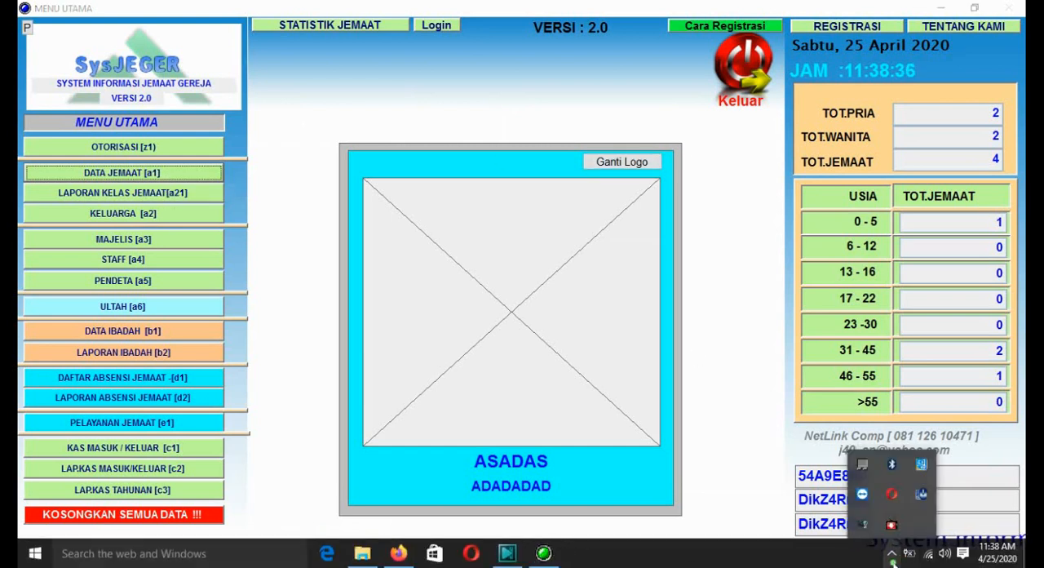